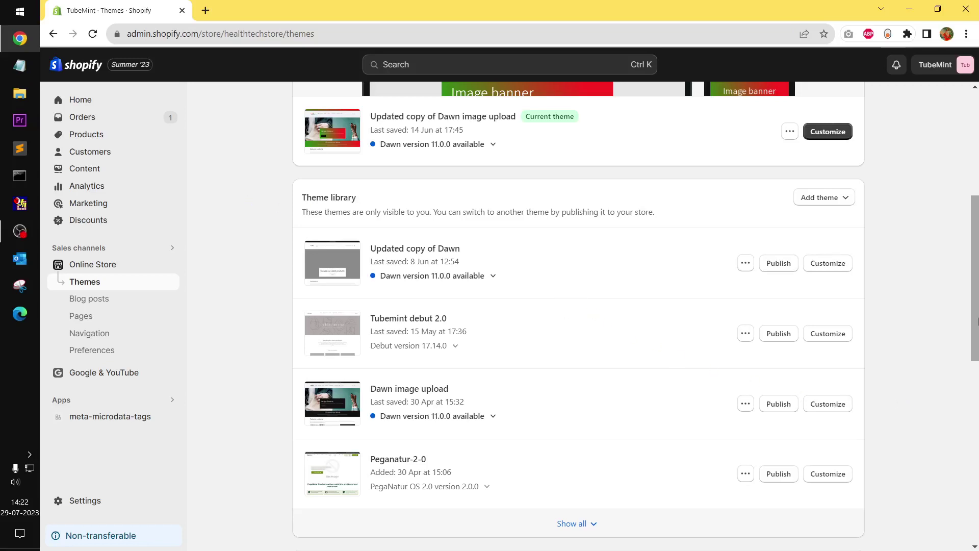
scroll(978, 321, "up", 5)
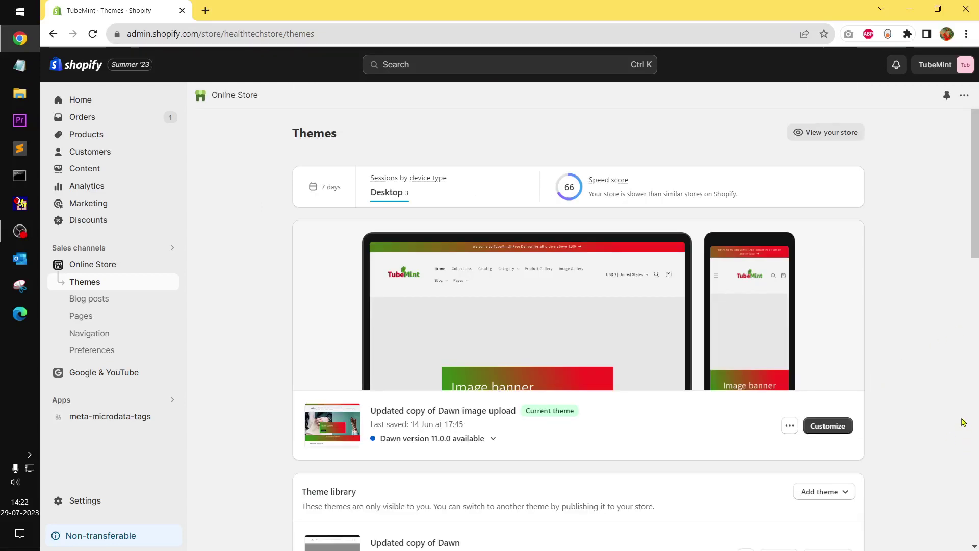
scroll(976, 243, "down", 3)
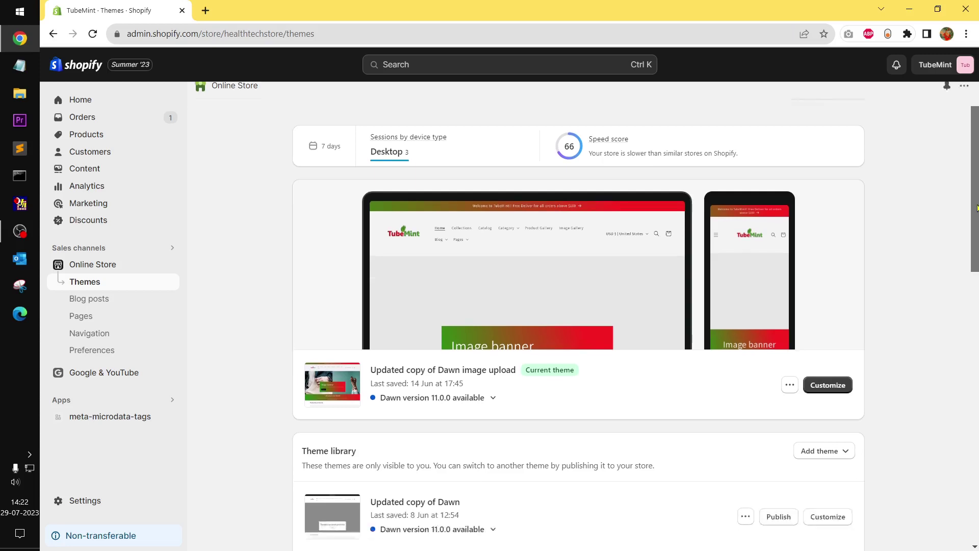
scroll(976, 242, "up", 3)
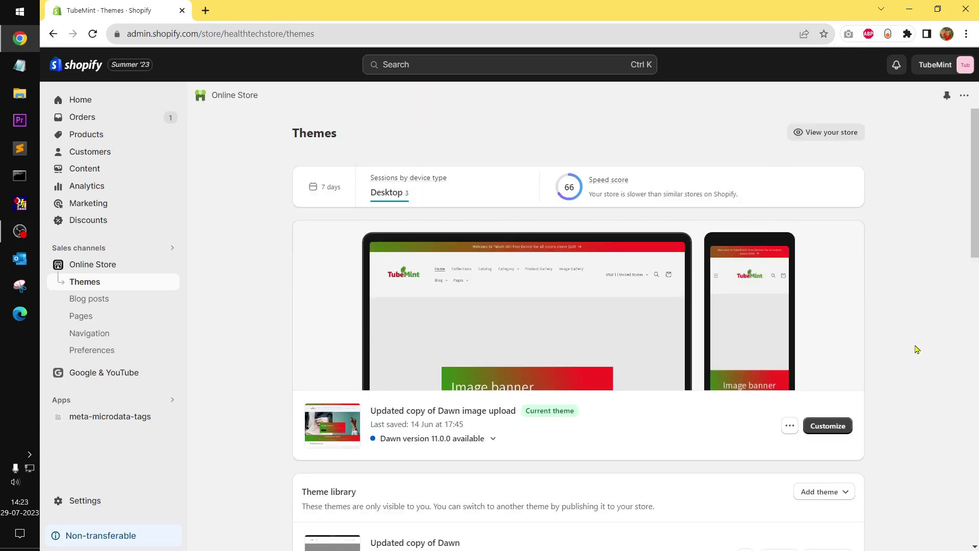
- Open the GitHub releases page of the Shopify/dawn repository in a new browser tab
left_click(206, 10)
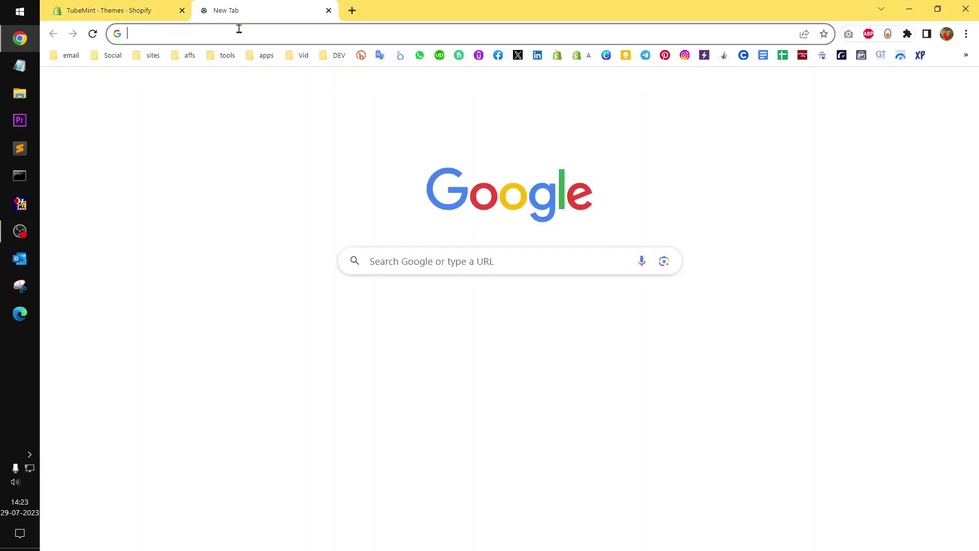
type("github")
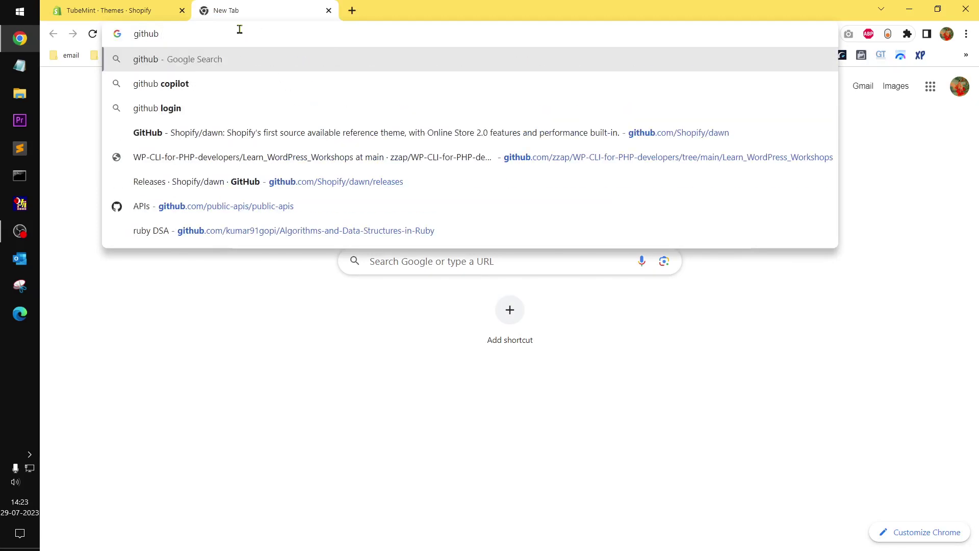
key("Up")
key("Up")
key("Up")
key("Return")
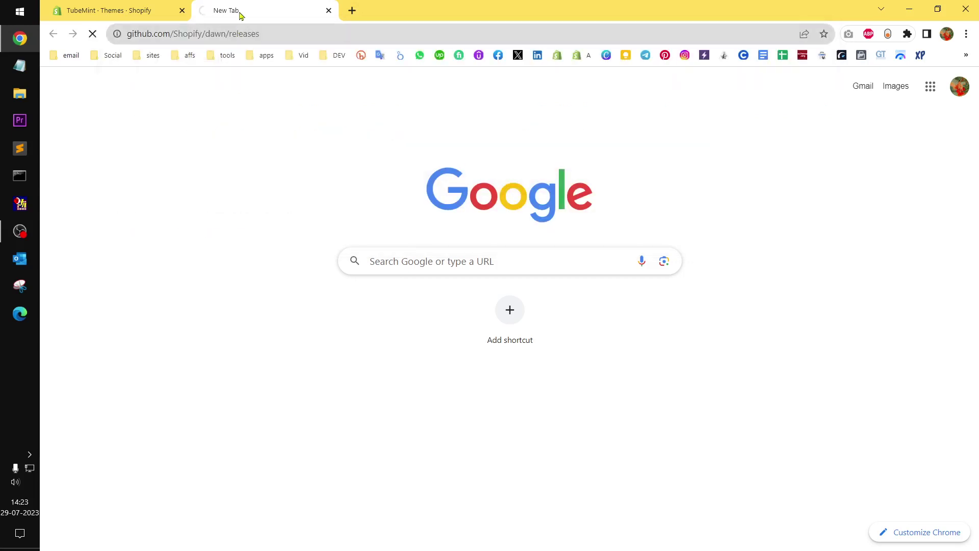
left_click(118, 10)
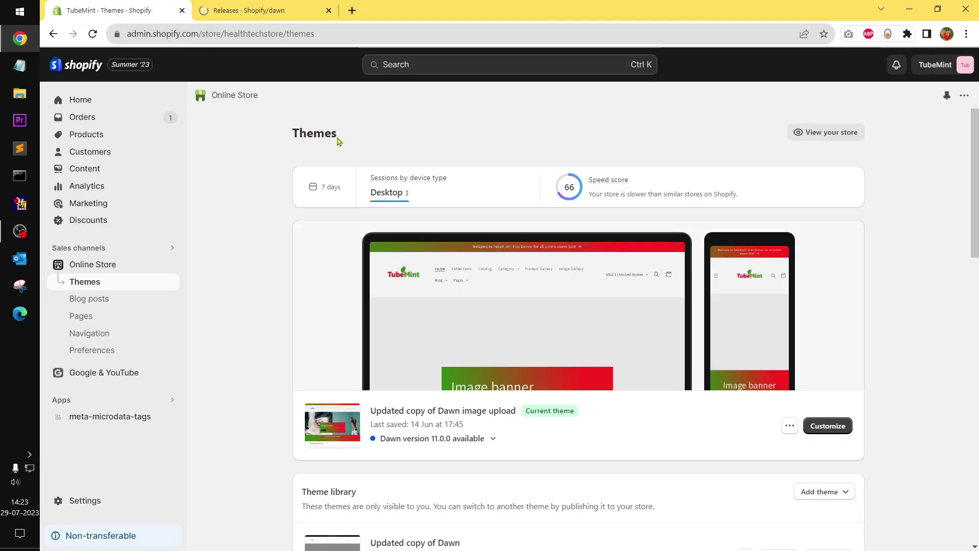
left_click(281, 7)
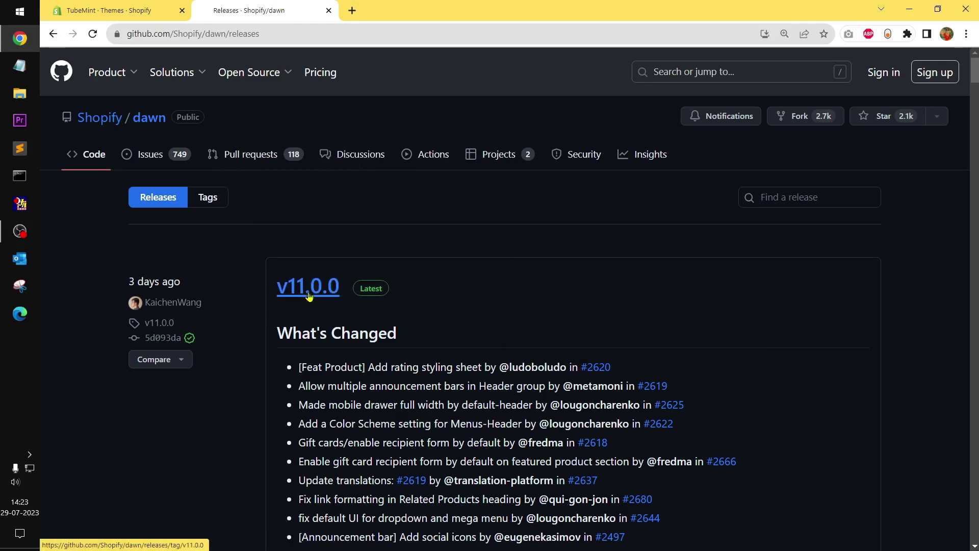
- Examine the list of changes in the Dawn v11.0.0 release notes
scroll(473, 386, "down", 20)
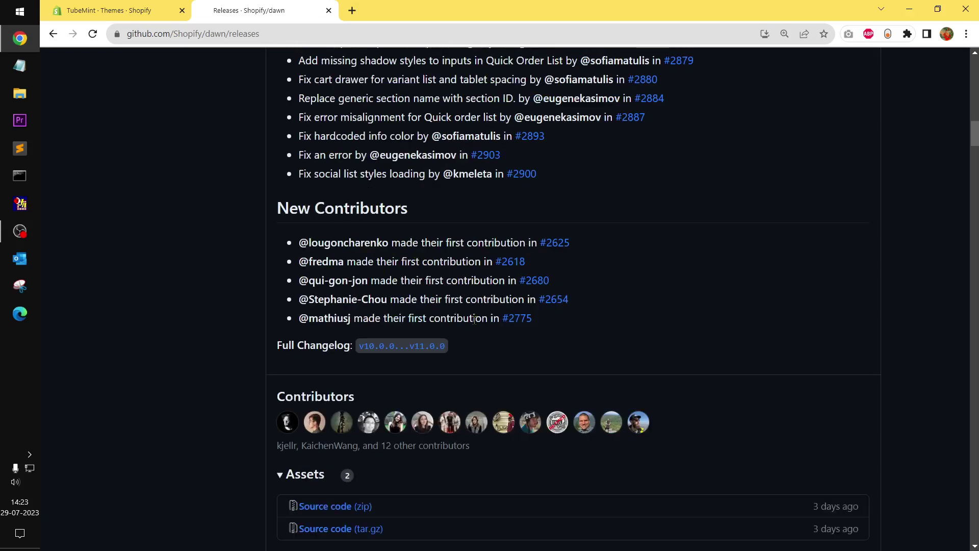
scroll(486, 315, "up", 8)
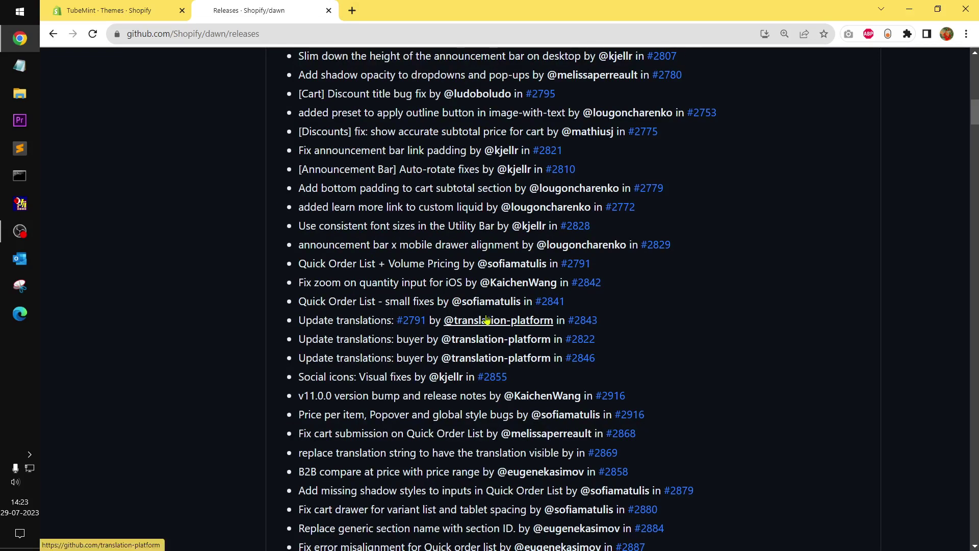
scroll(486, 315, "up", 12)
scroll(486, 320, "down", 7)
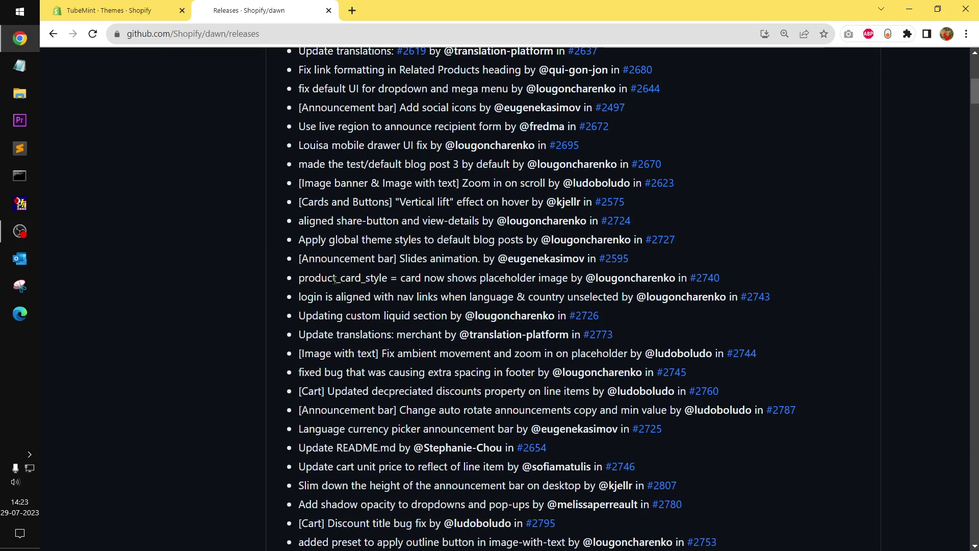
left_click_drag(335, 279, 441, 280)
left_click(440, 280)
left_click_drag(346, 266, 497, 280)
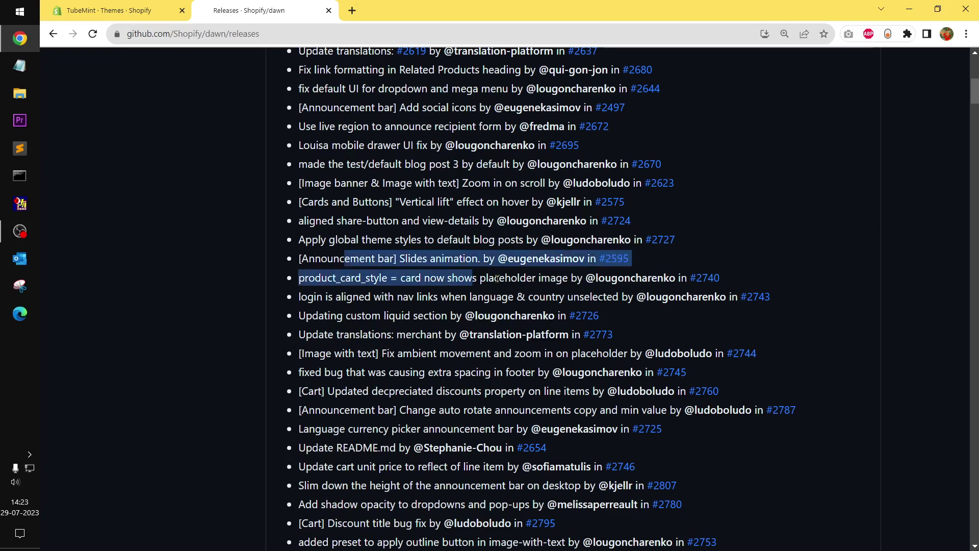
left_click(498, 279)
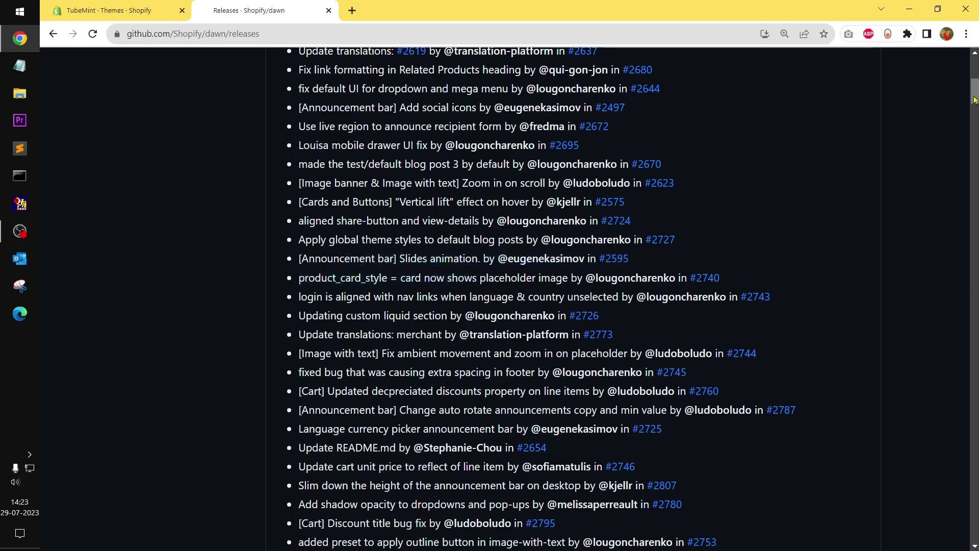
scroll(976, 102, "up", 3)
left_click_drag(976, 92, 977, 90)
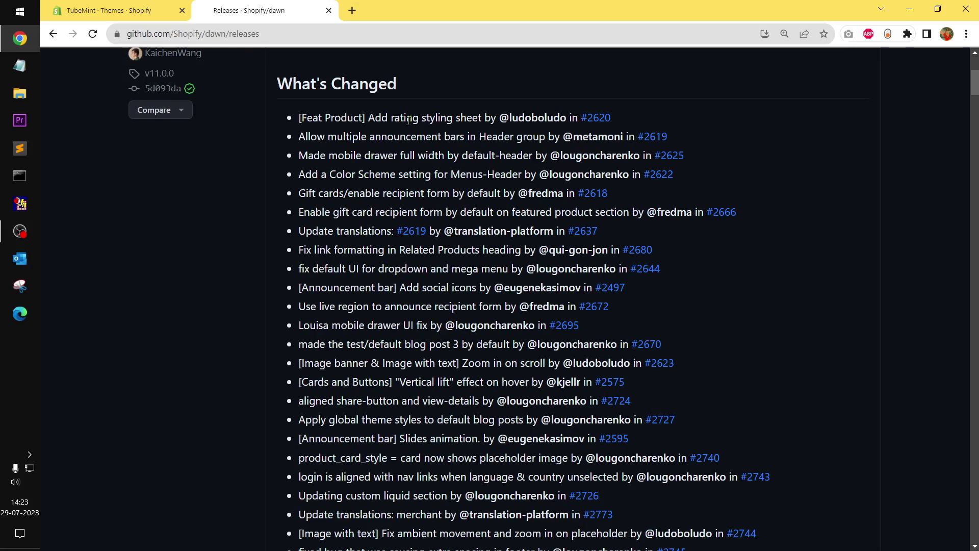
left_click_drag(375, 115, 492, 117)
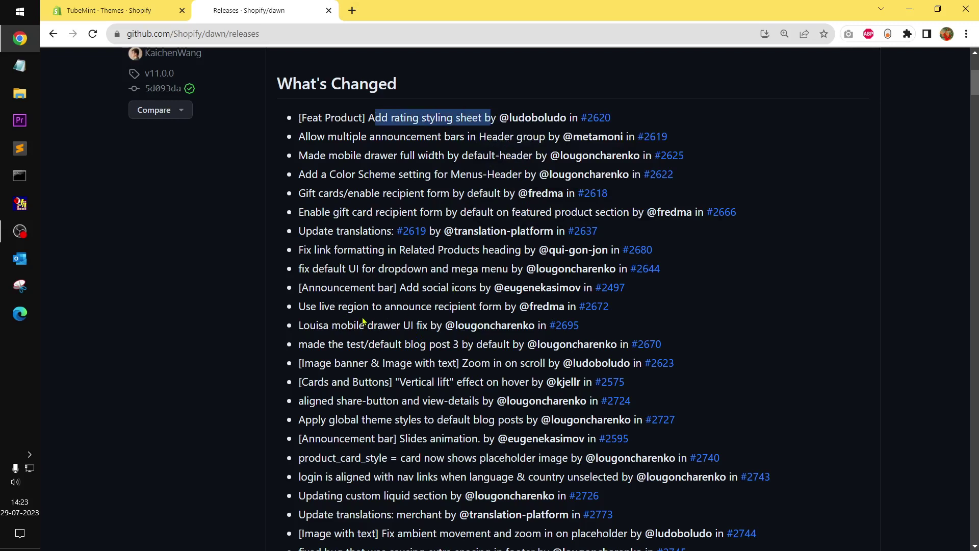
left_click_drag(309, 307, 516, 306)
left_click(455, 320)
left_click(418, 344)
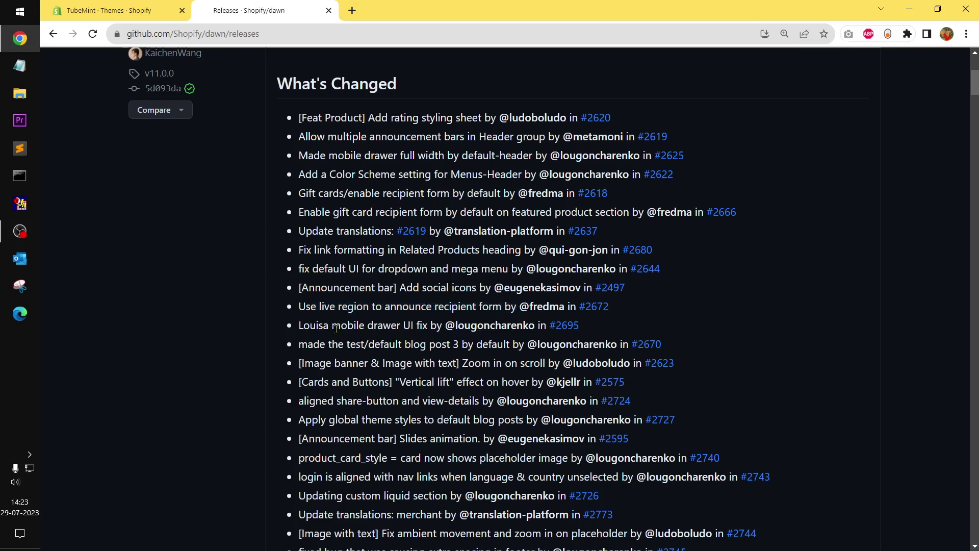
- Return to the store's themes page and add the current theme's Dawn version 11.0.0 update to the theme library
left_click(148, 12)
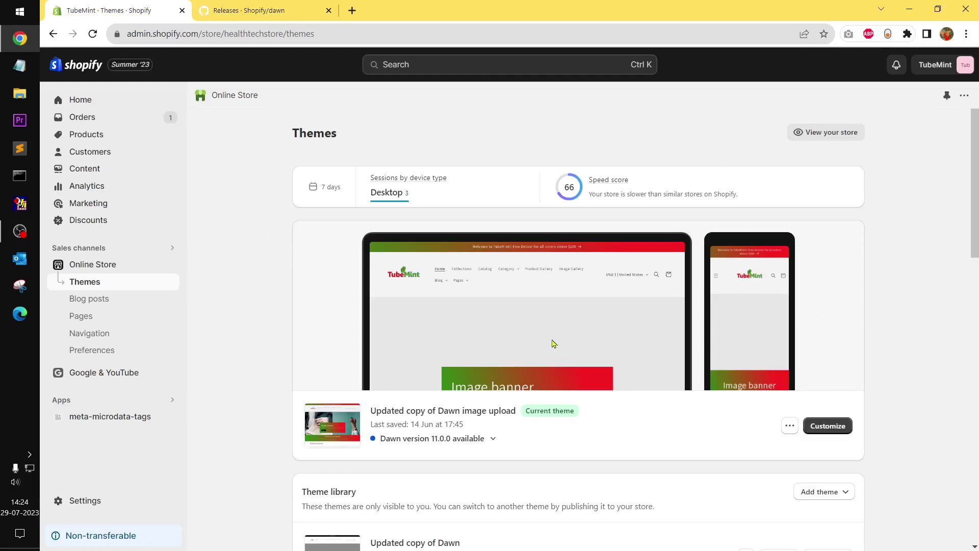
left_click(494, 439)
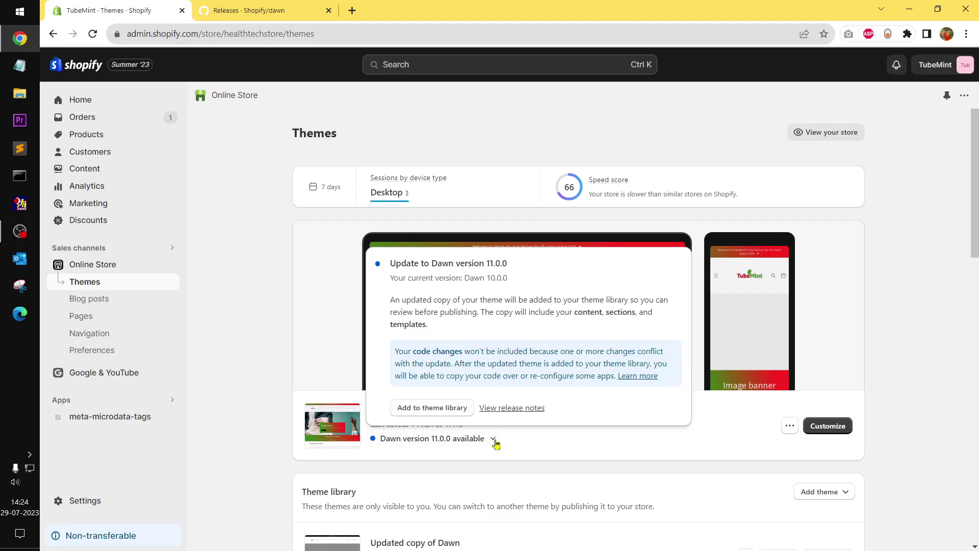
left_click(280, 322)
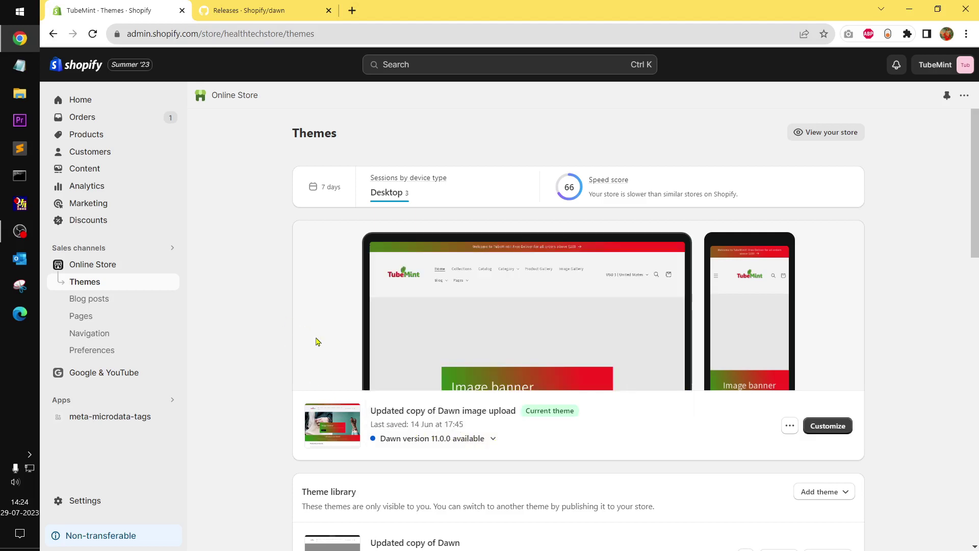
left_click(491, 439)
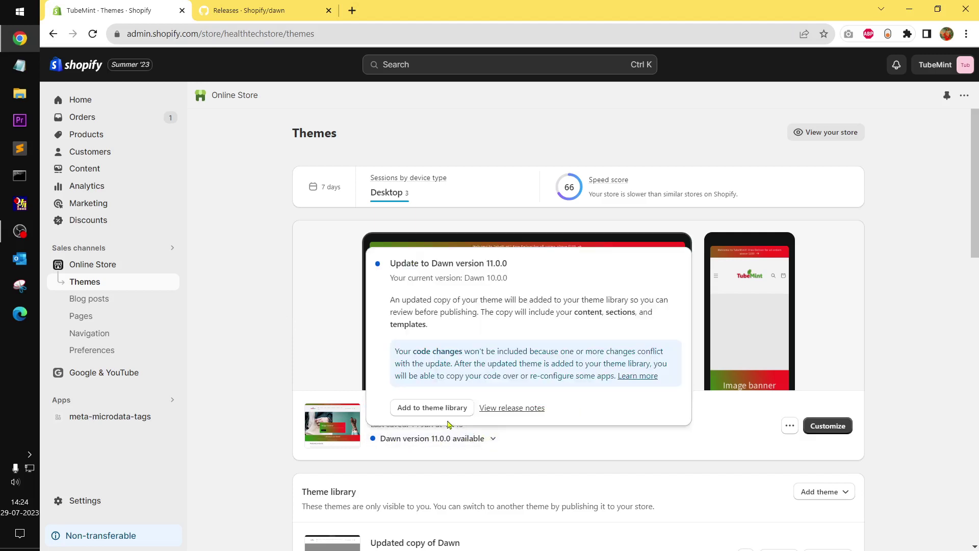
left_click(424, 408)
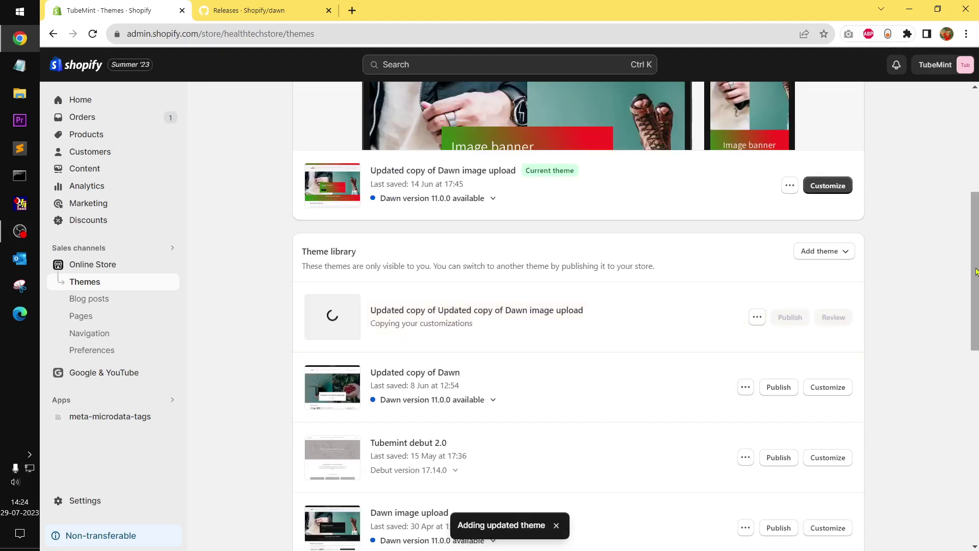
left_click_drag(977, 271, 977, 256)
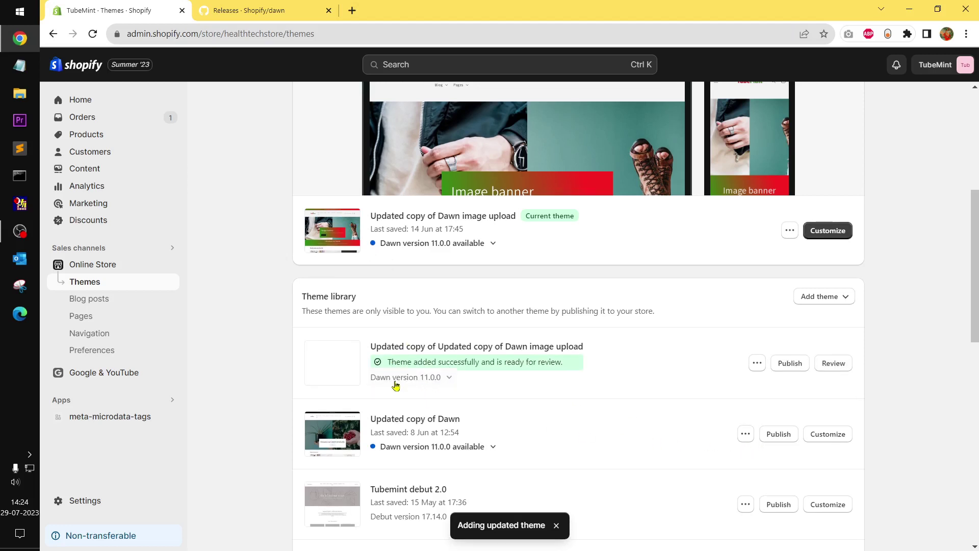
- Publish the updated Dawn 11.0.0 copy of the theme and open it for customization
left_click(782, 366)
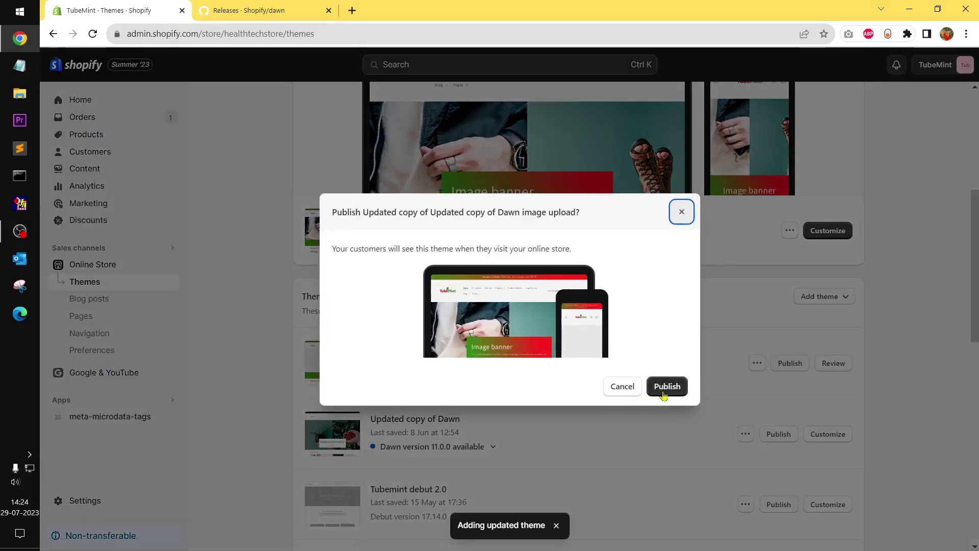
left_click(669, 386)
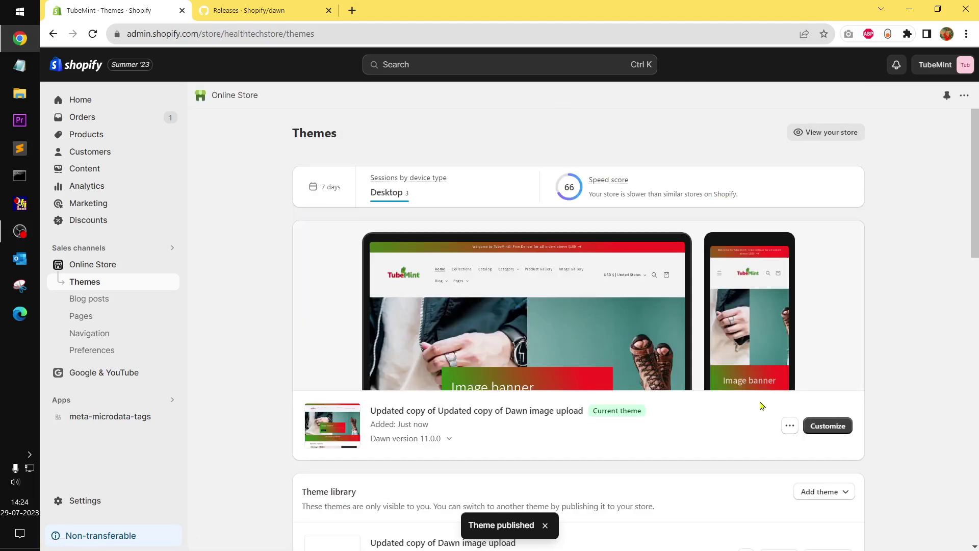
left_click(816, 427)
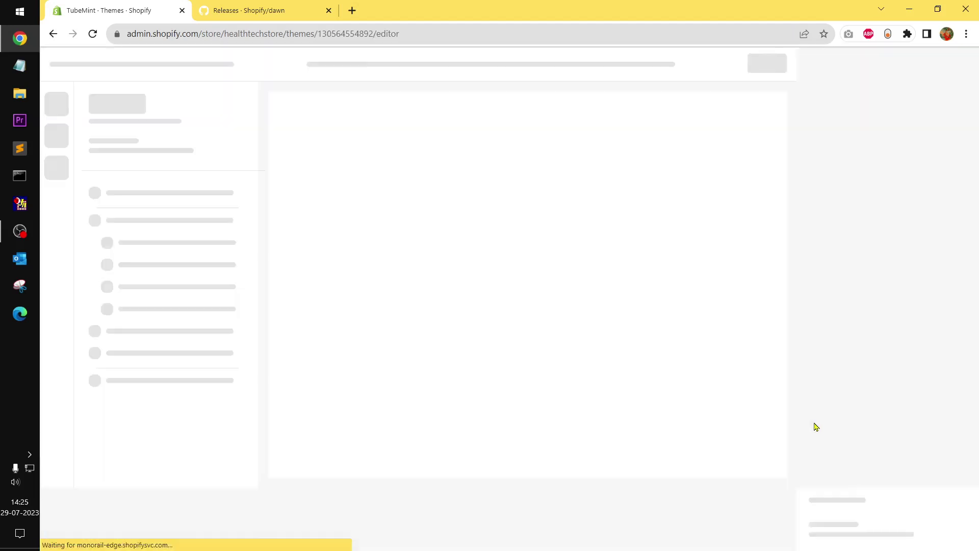
- Open the v11.0.0 release on GitHub, look through its notes down to the assets, and close that page
left_click(311, 7)
scroll(337, 141, "up", 5)
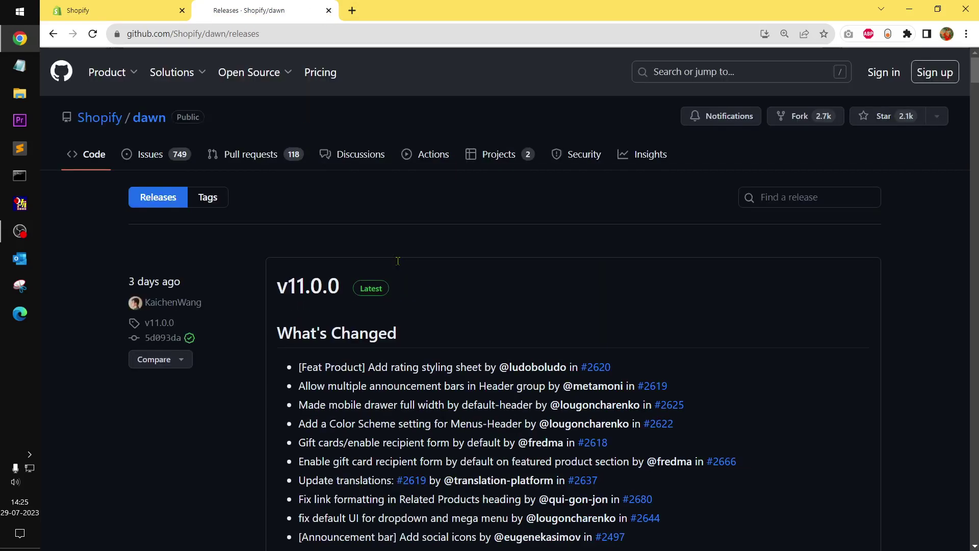
left_click(308, 289)
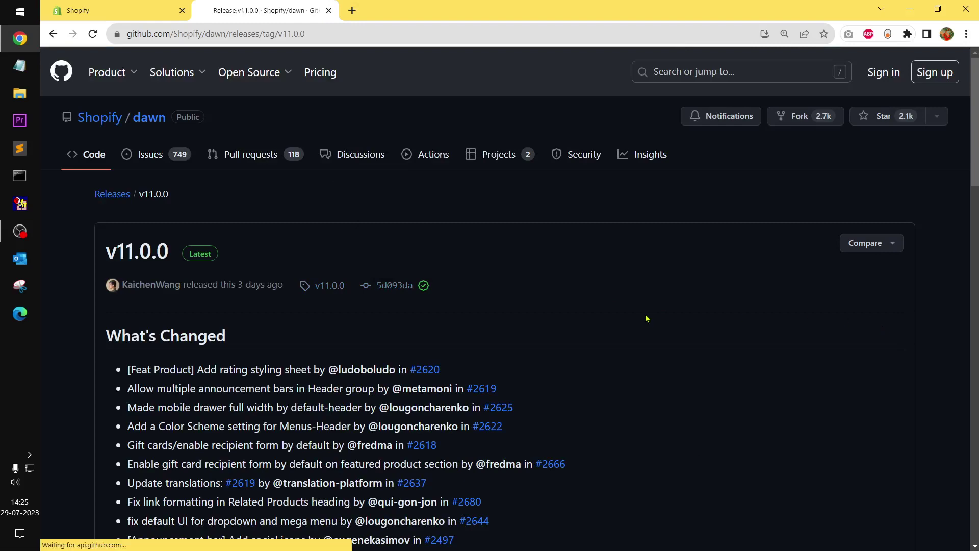
scroll(644, 320, "down", 20)
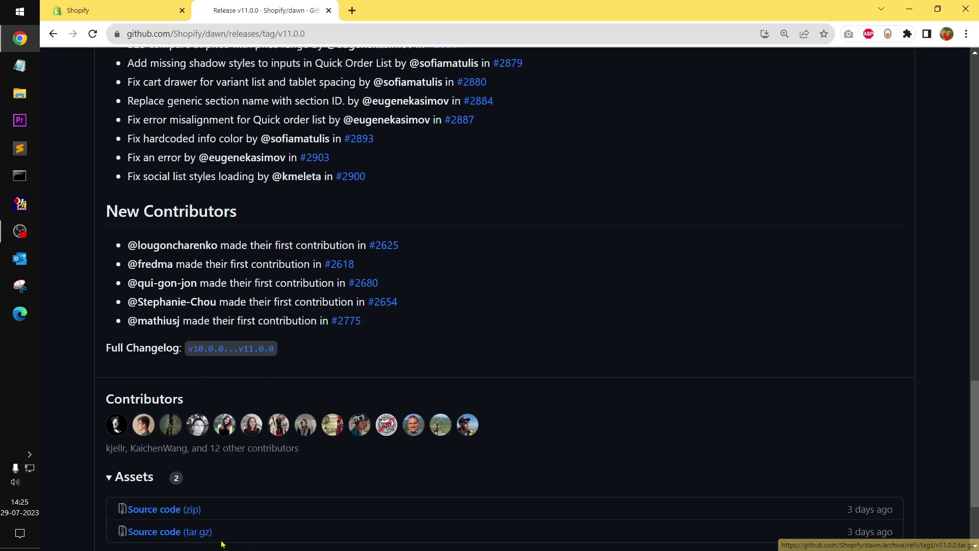
left_click(329, 10)
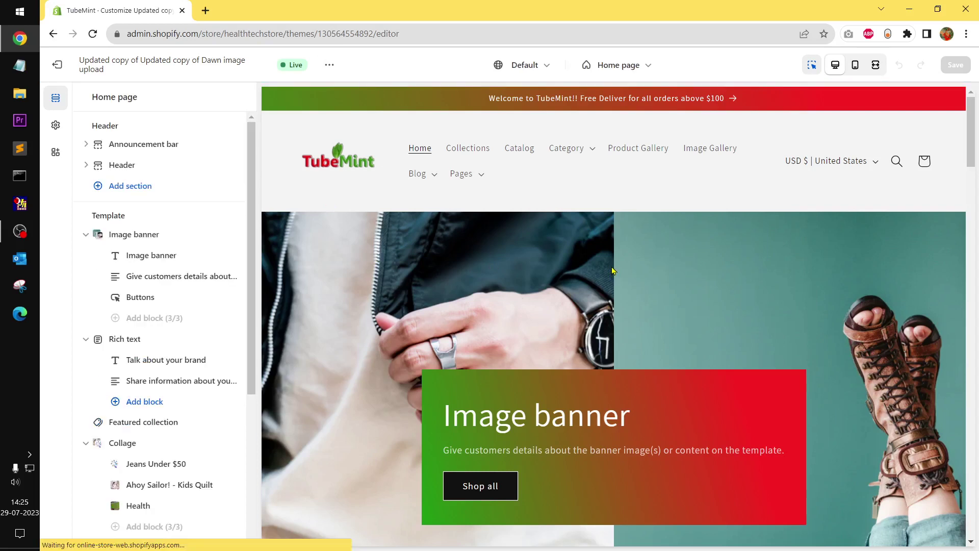
- Check the section and app options available for the header group and add a Custom Liquid section to it
left_click(132, 189)
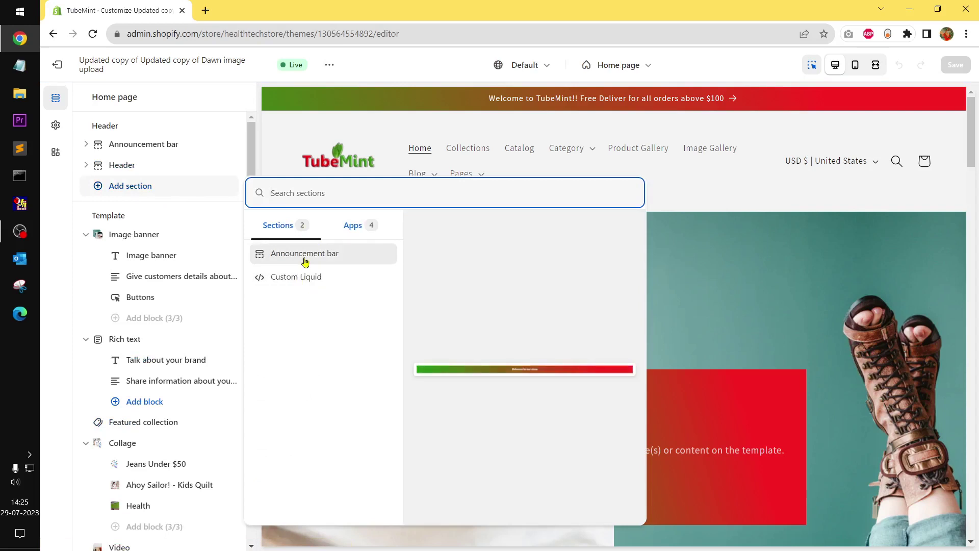
left_click(353, 226)
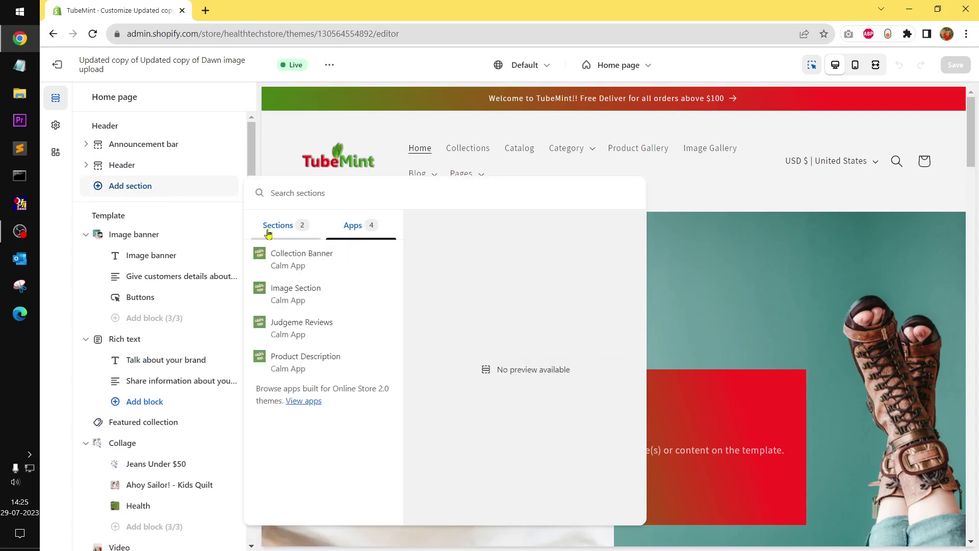
left_click(269, 229)
left_click(287, 280)
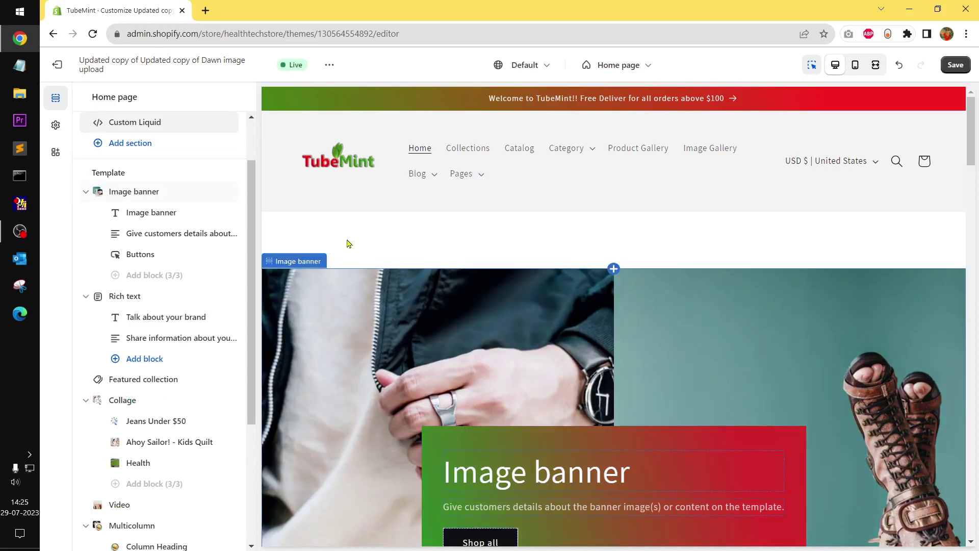
scroll(174, 258, "up", 2)
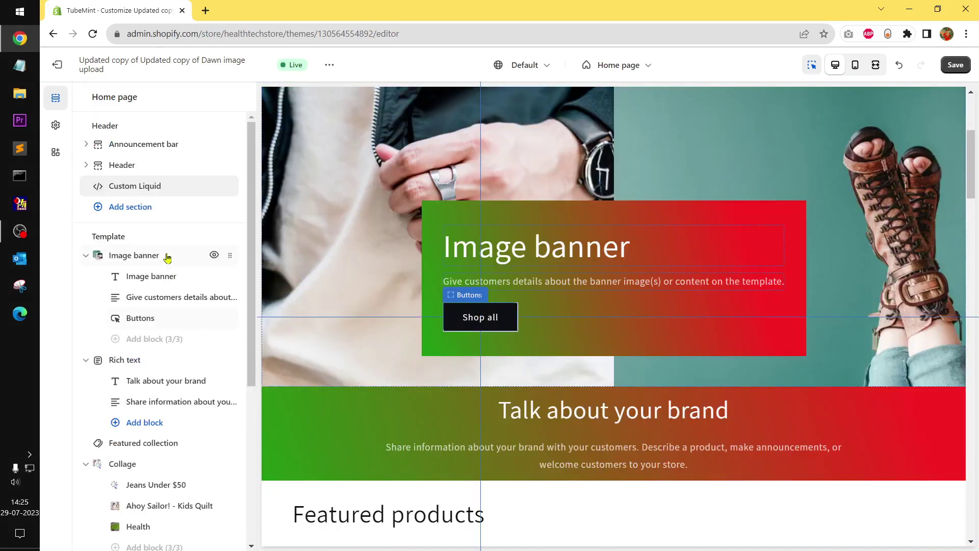
- Open the header's Custom Liquid section settings and remove the section
left_click(143, 187)
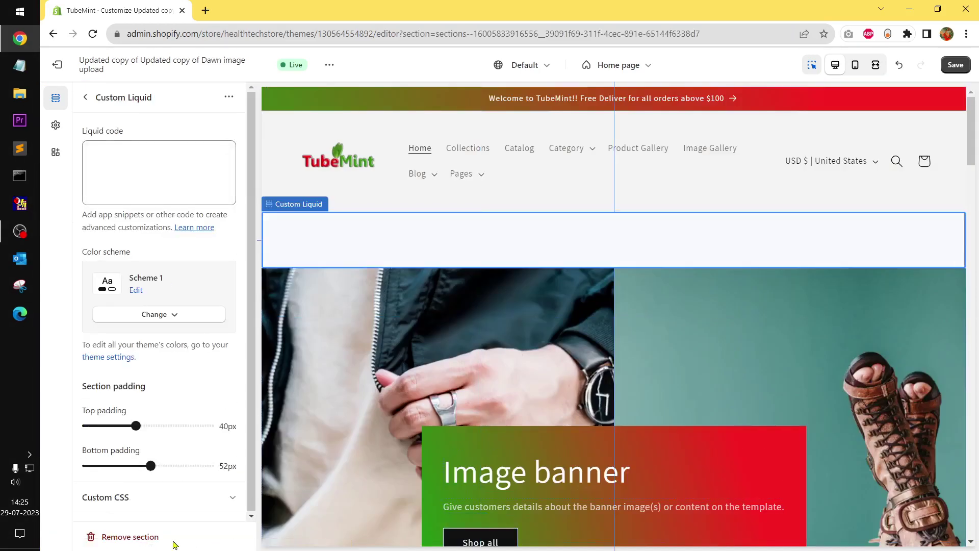
left_click(131, 537)
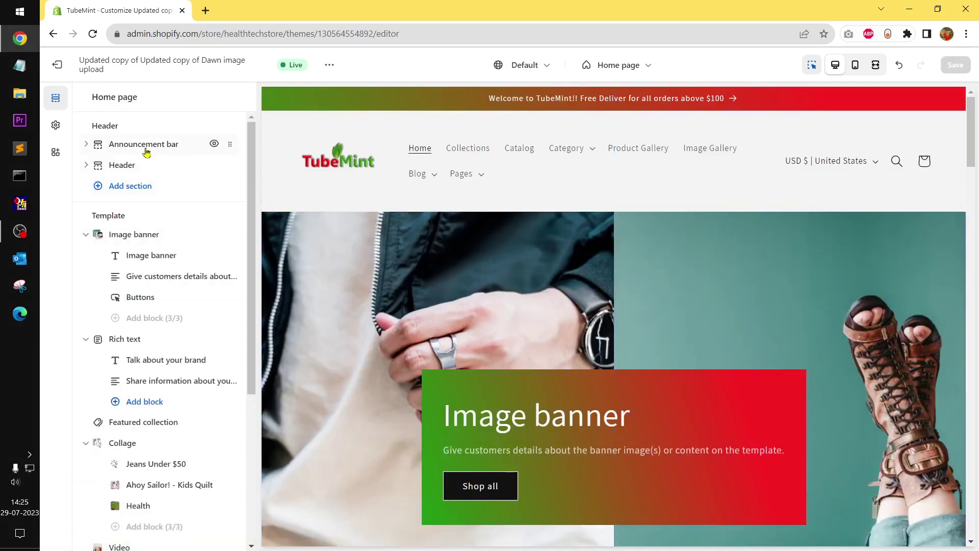
- Open the announcement bar section's settings and enable auto-rotation of announcements
left_click(146, 151)
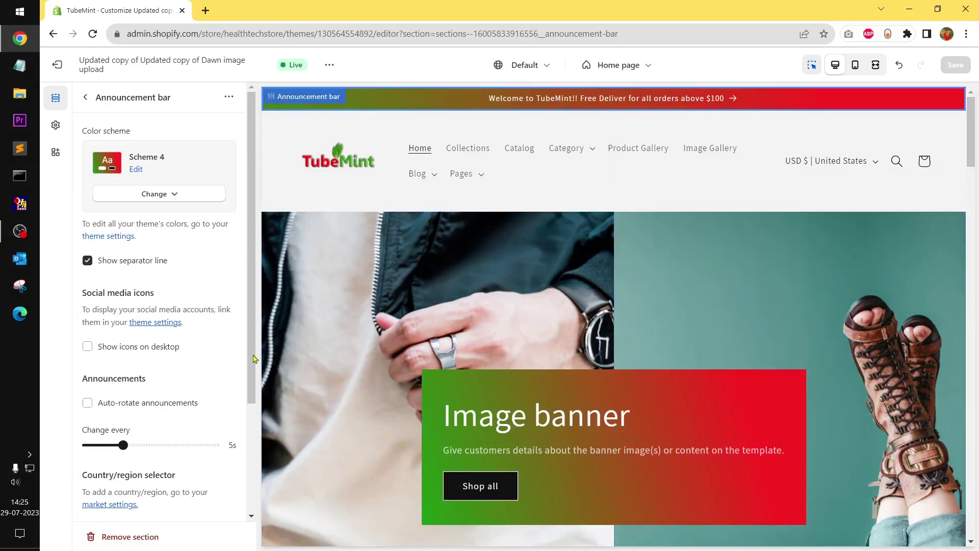
scroll(251, 353, "down", 1)
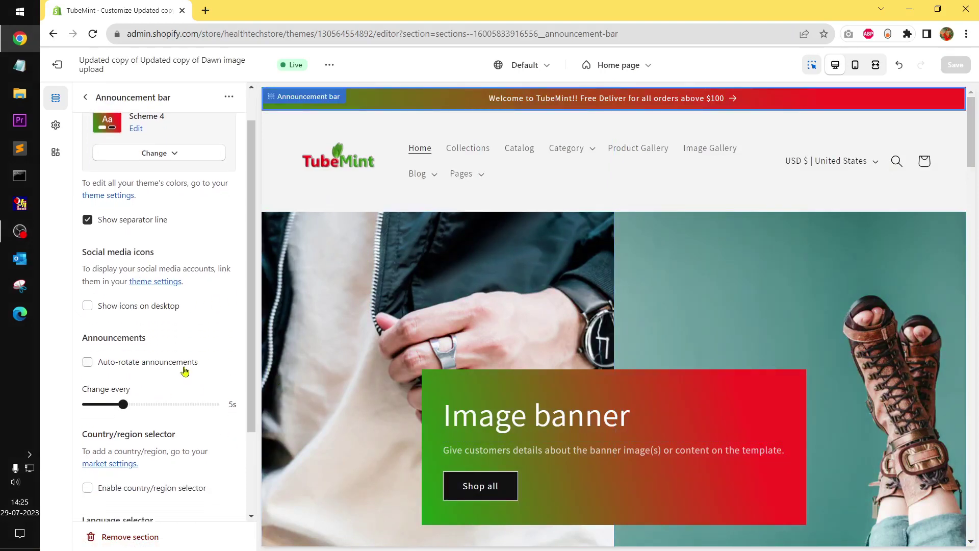
left_click(164, 364)
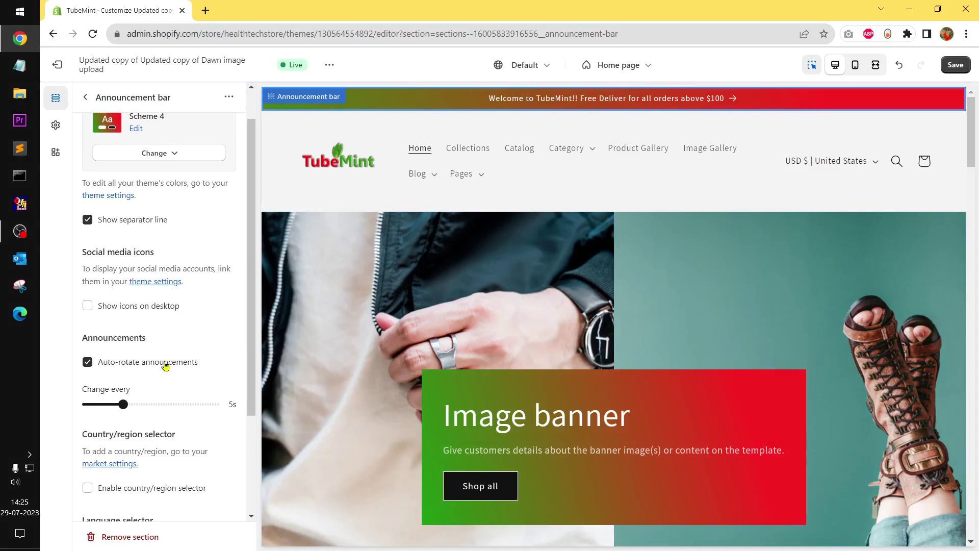
- Enable the country/region selector and the language selector in the announcement bar
left_click_drag(250, 388, 252, 392)
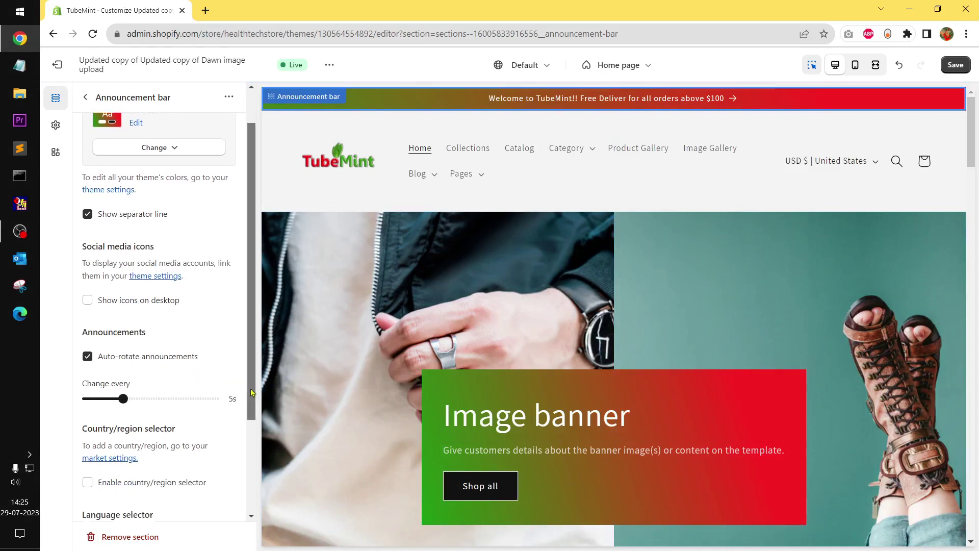
scroll(251, 392, "down", 3)
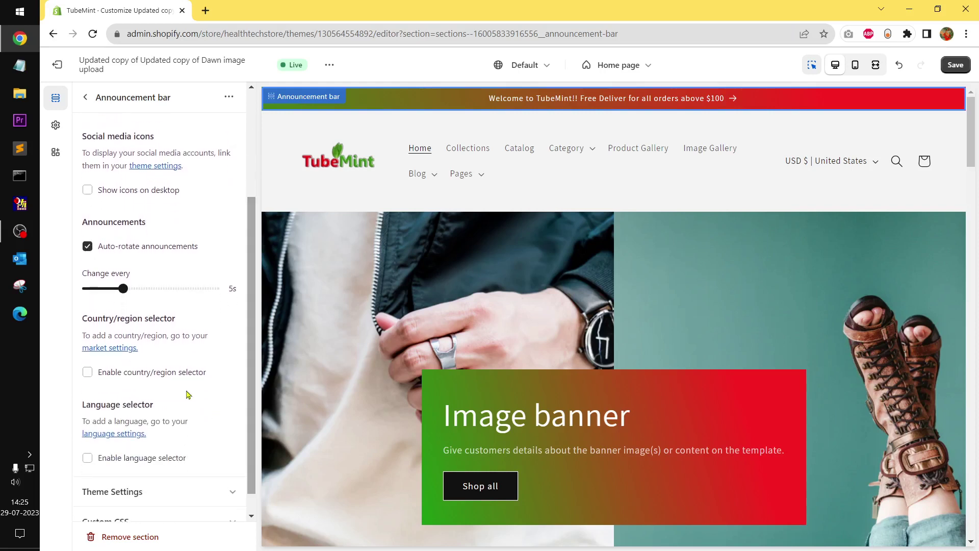
left_click(133, 377)
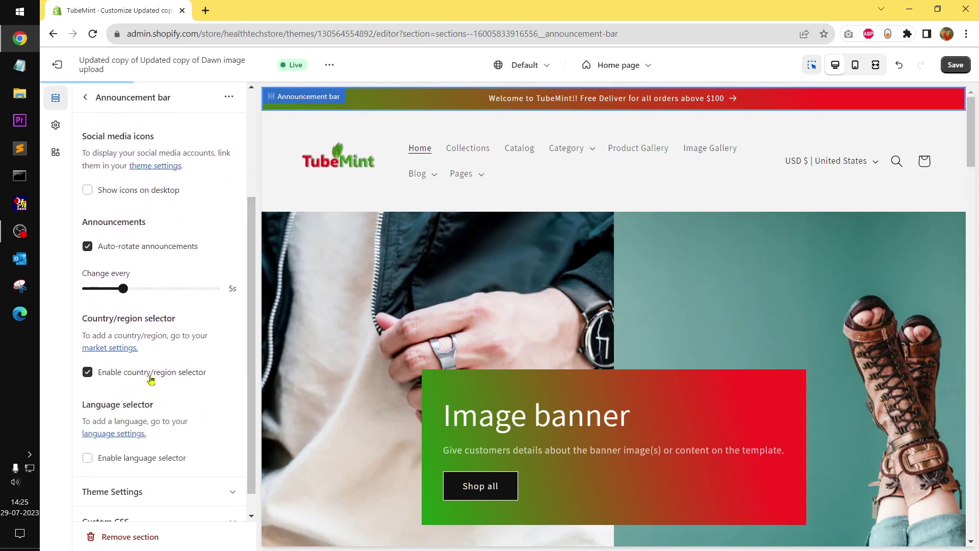
left_click(163, 461)
scroll(251, 482, "down", 1)
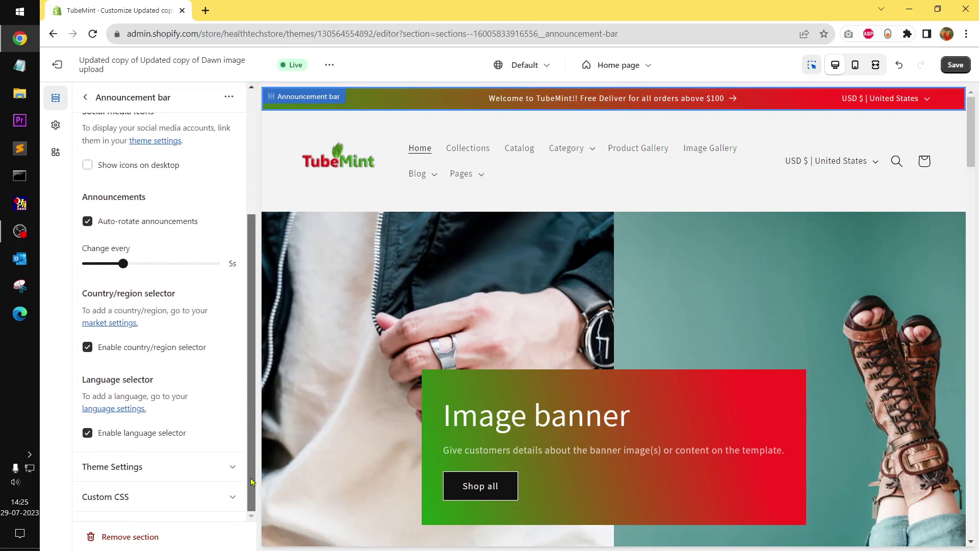
- Look through the announcement bar's remaining options and expand its theme settings
scroll(236, 328, "up", 3)
scroll(234, 432, "down", 3)
left_click(225, 466)
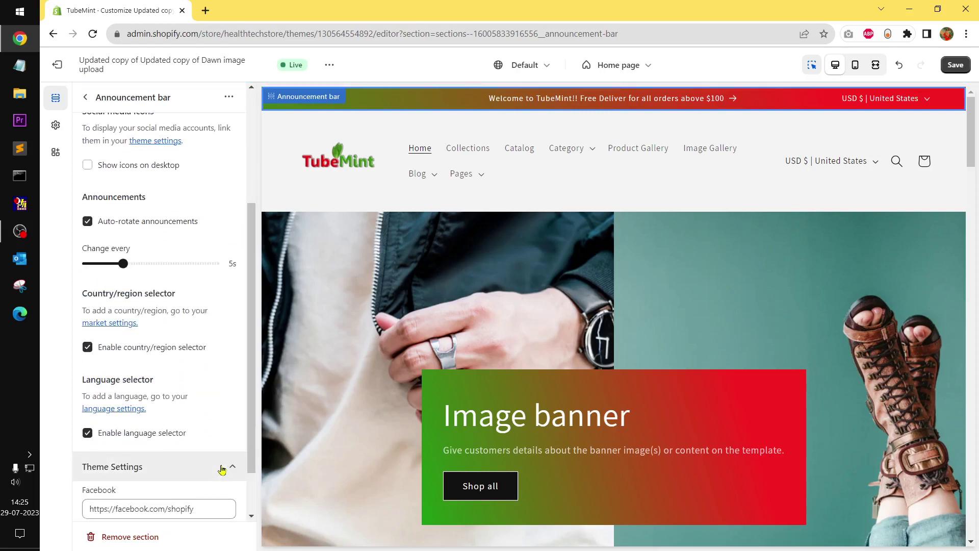
scroll(222, 469, "up", 3)
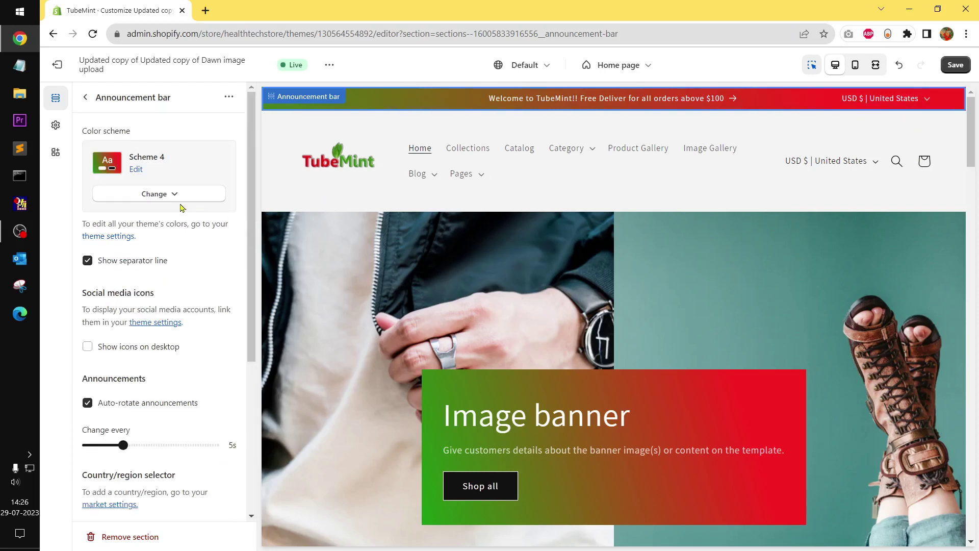
- Try Scheme 3 as the announcement bar's color scheme, set it to Scheme 5, and save the changes
left_click(164, 194)
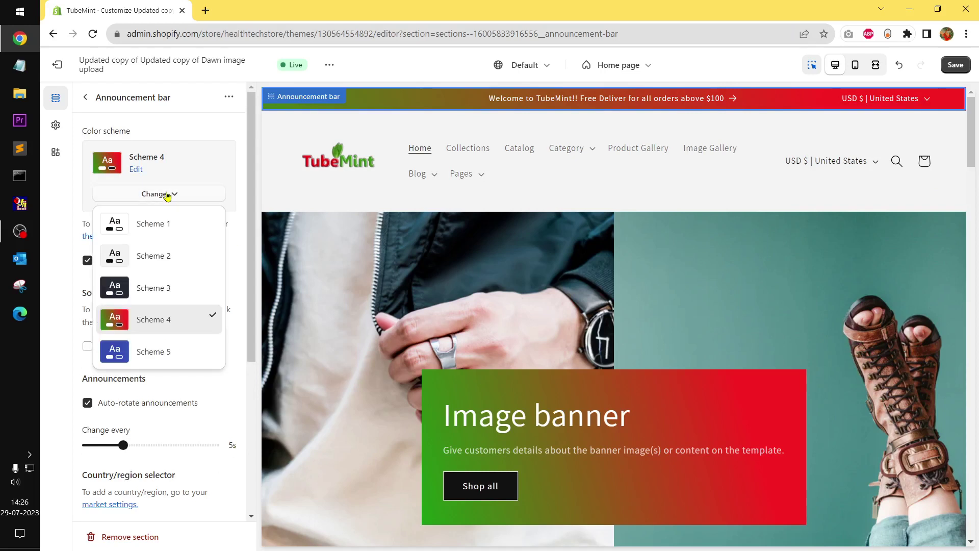
left_click(149, 289)
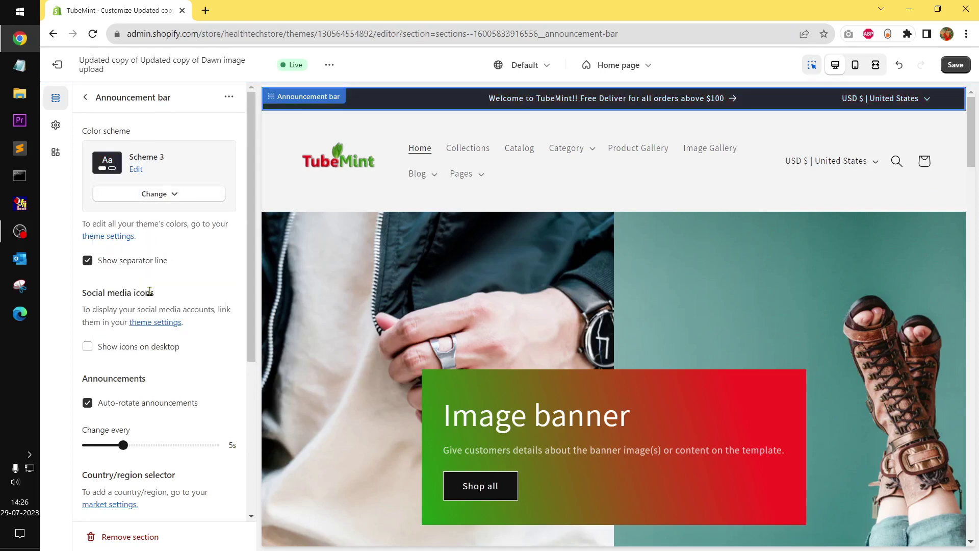
left_click(177, 197)
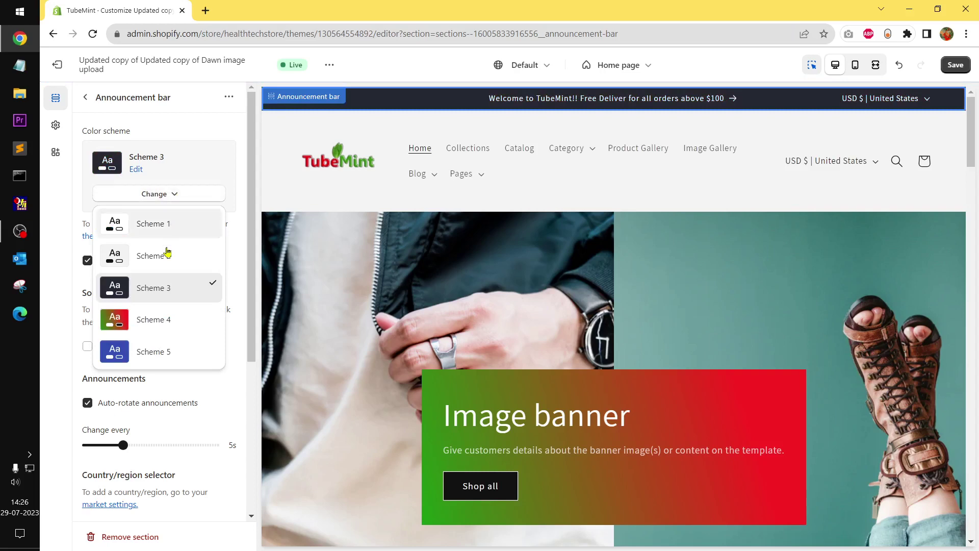
left_click(155, 350)
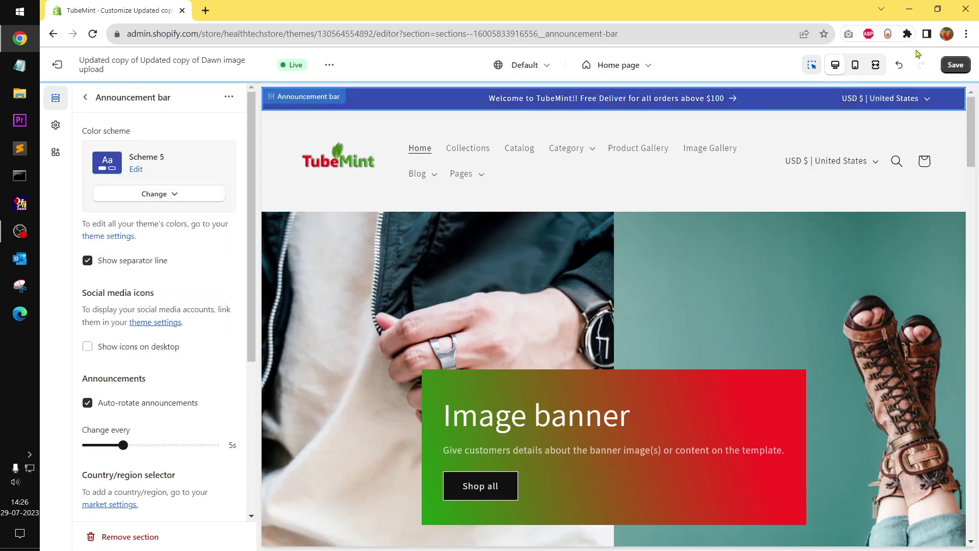
left_click(956, 66)
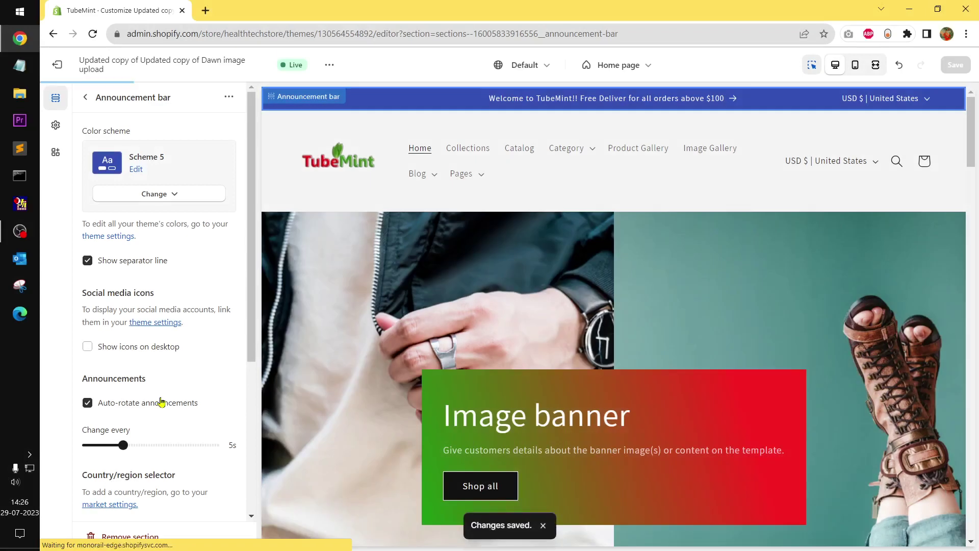
- Show the social media icons on desktop in the announcement bar, save the changes and return to the section list
left_click(94, 348)
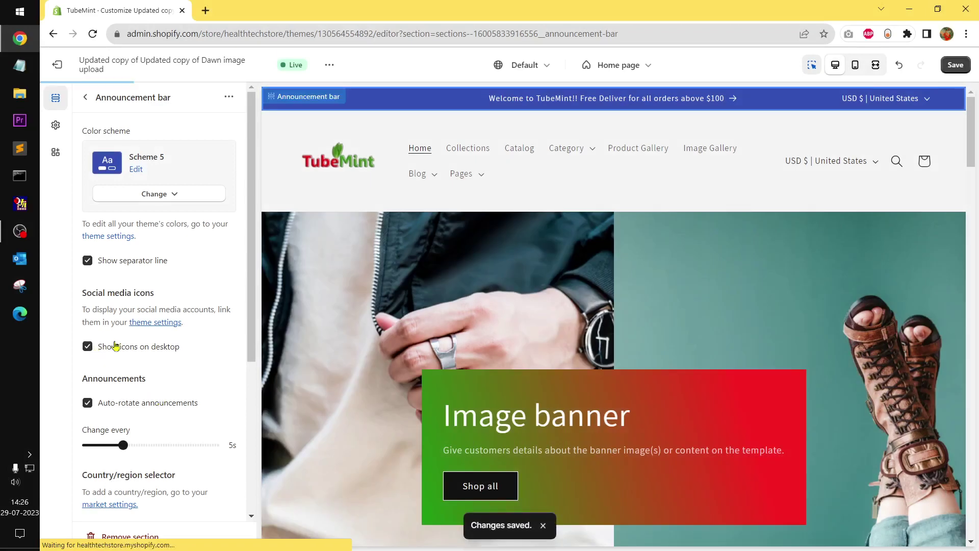
left_click(962, 68)
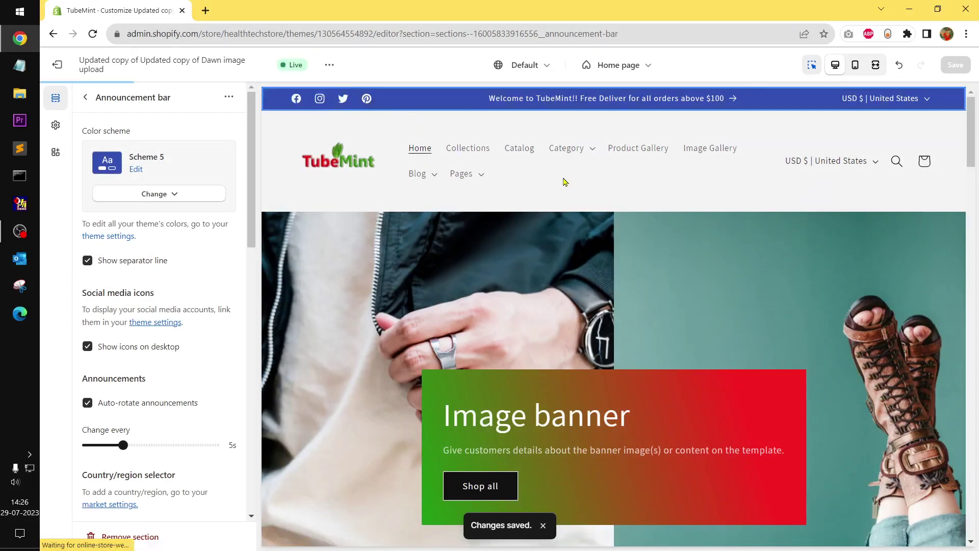
left_click(82, 99)
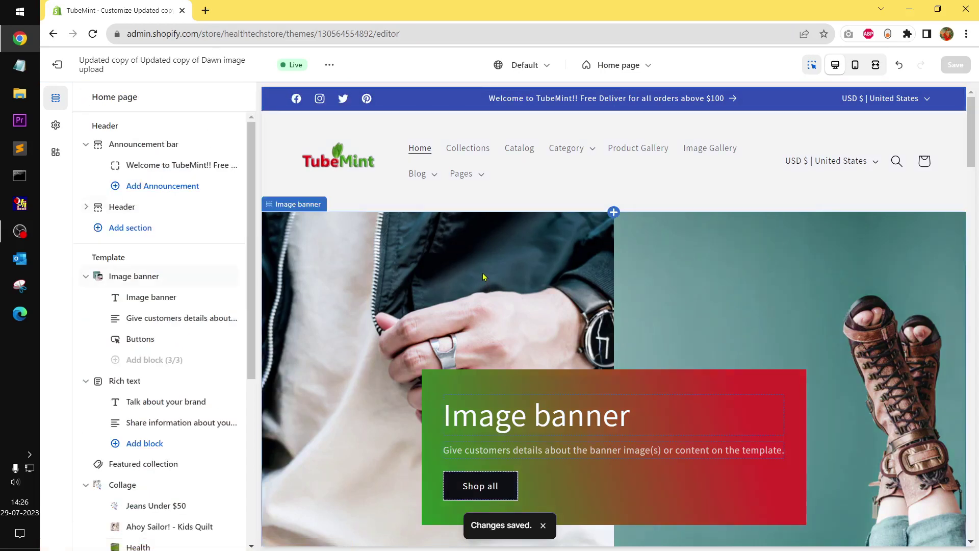
- Look through the home page preview from the header down to the footer
scroll(483, 275, "down", 10)
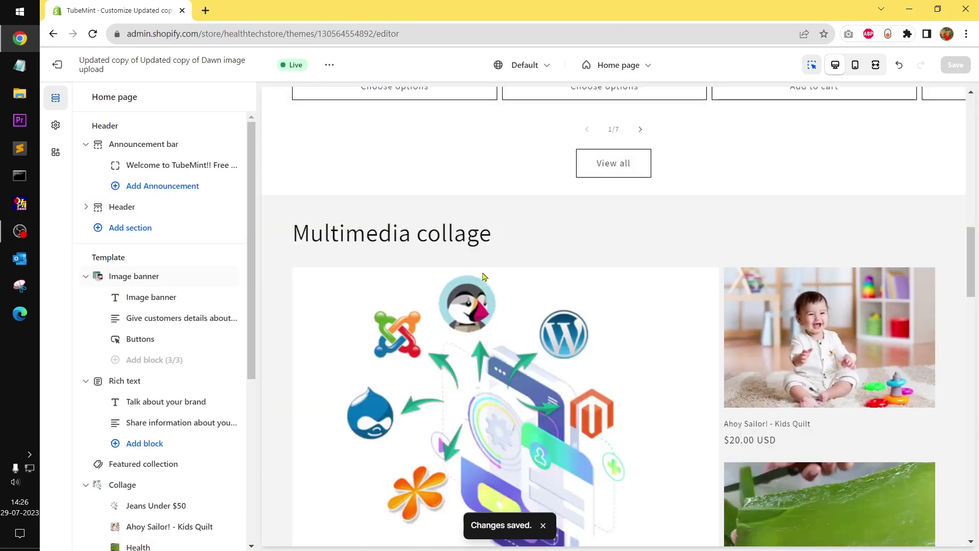
scroll(484, 276, "down", 10)
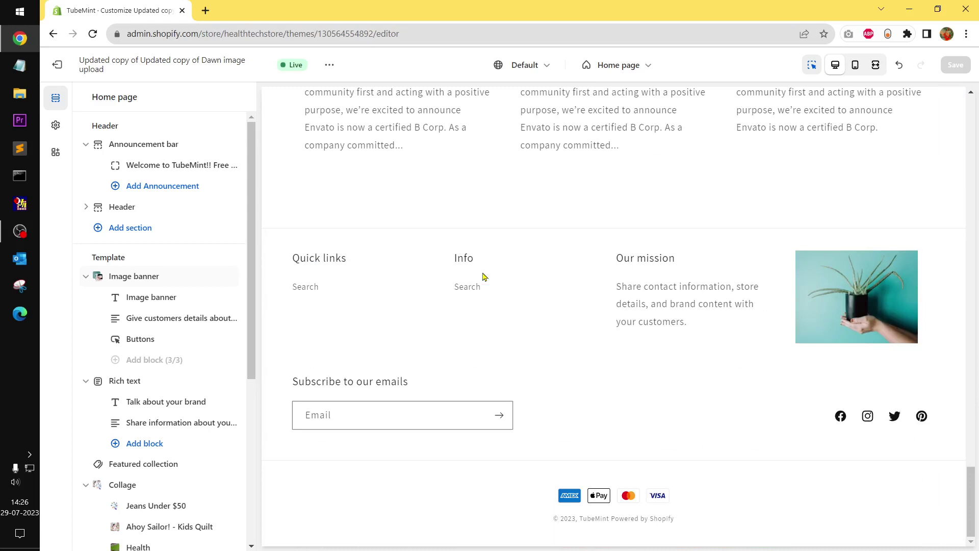
scroll(484, 277, "up", 20)
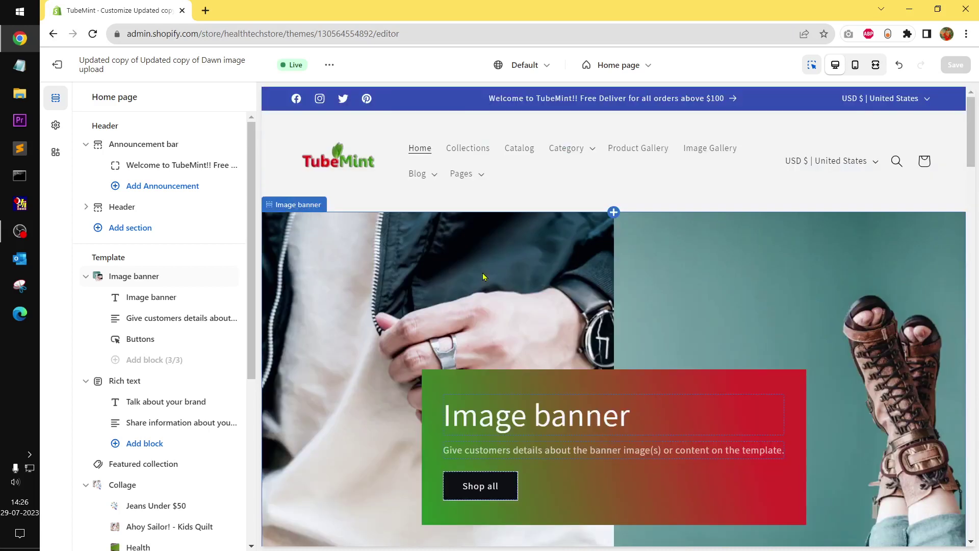
- Collapse the announcement bar's blocks and look through the settings of the Image banner section
left_click(87, 146)
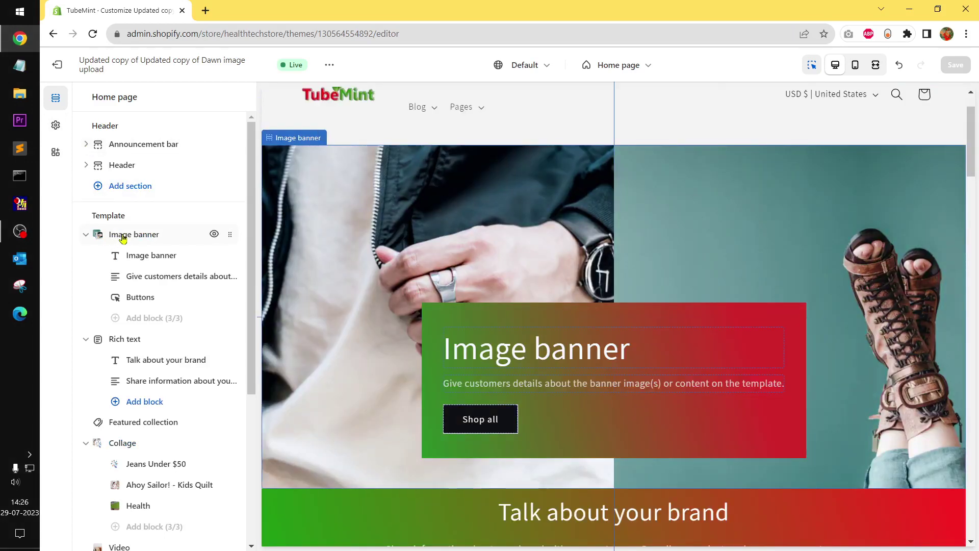
left_click(122, 237)
scroll(123, 238, "down", 10)
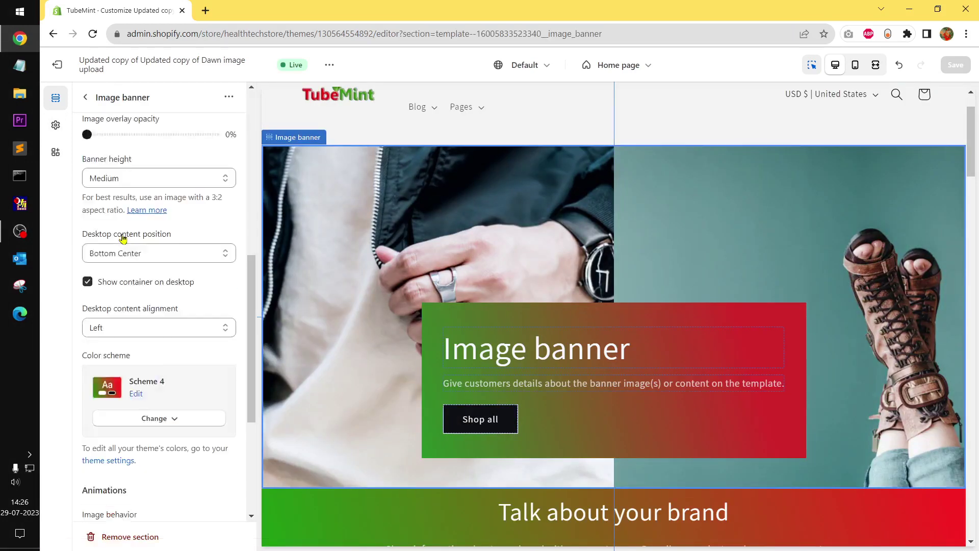
scroll(122, 238, "up", 10)
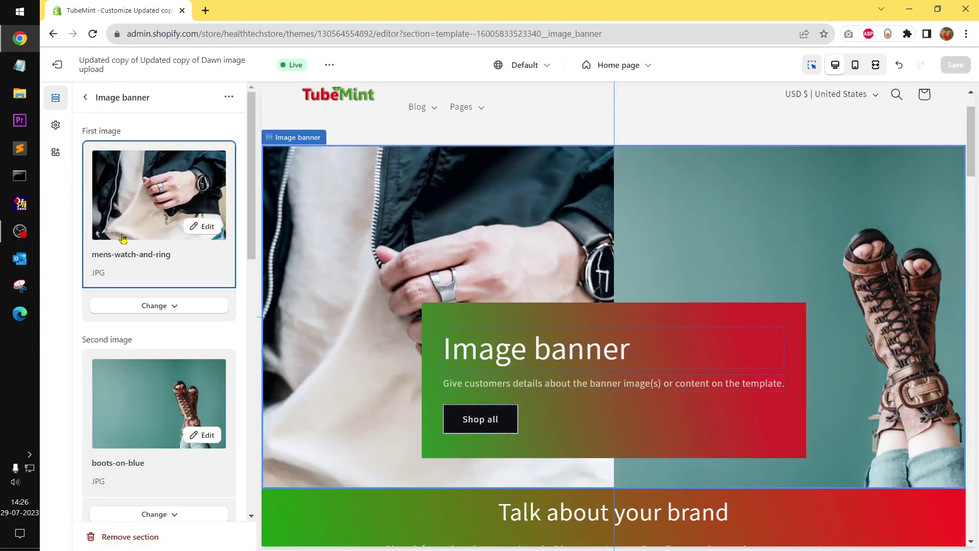
left_click(86, 100)
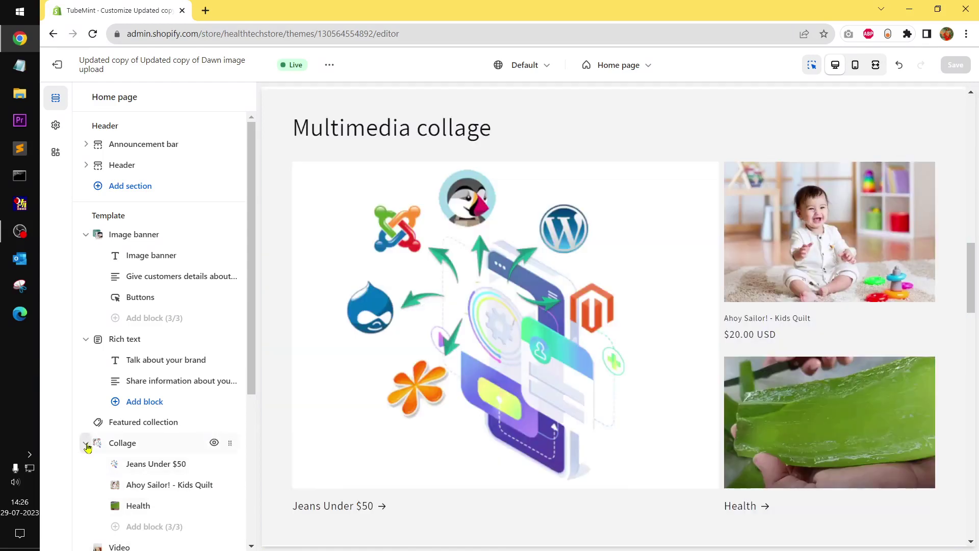
- Collapse the Collage, Rich text, Image banner and Multicolumn sections in the home page template
left_click(86, 443)
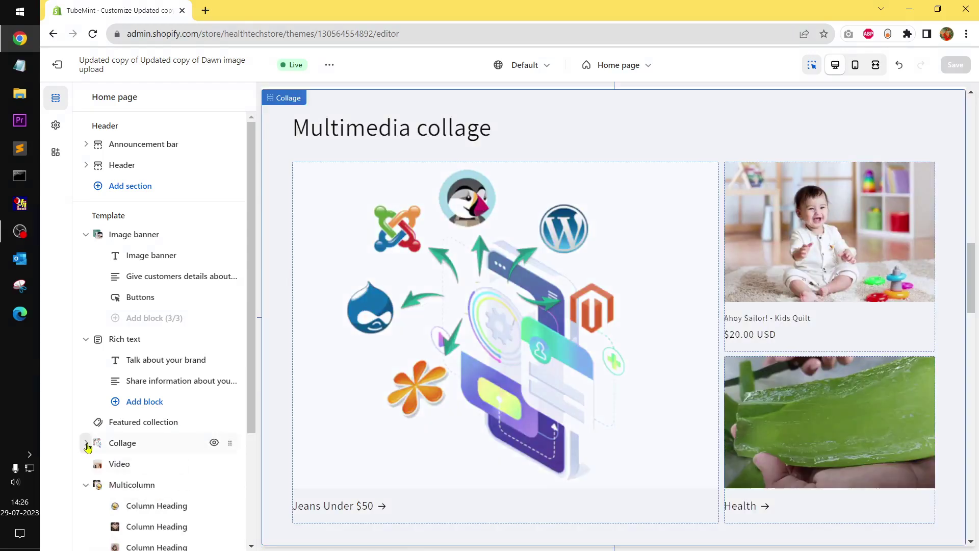
left_click(86, 339)
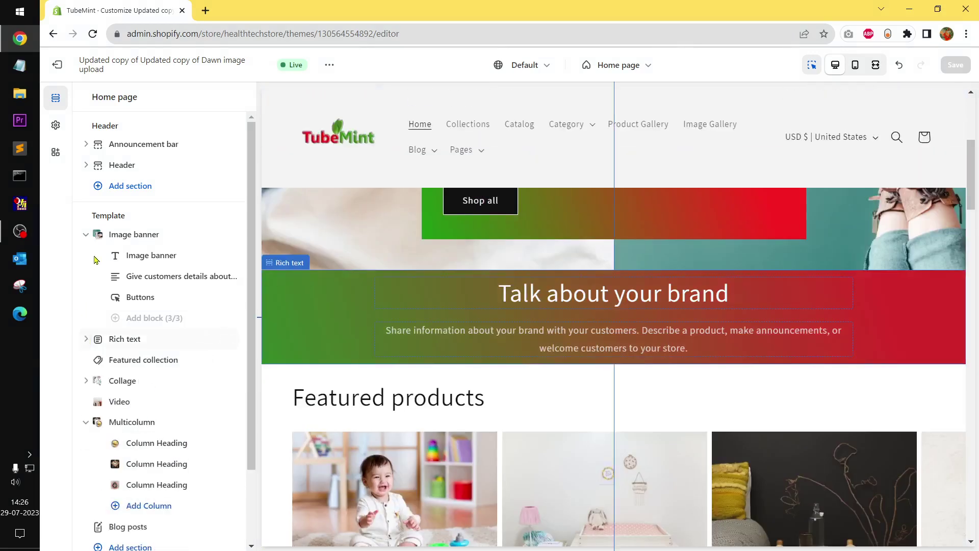
left_click(86, 234)
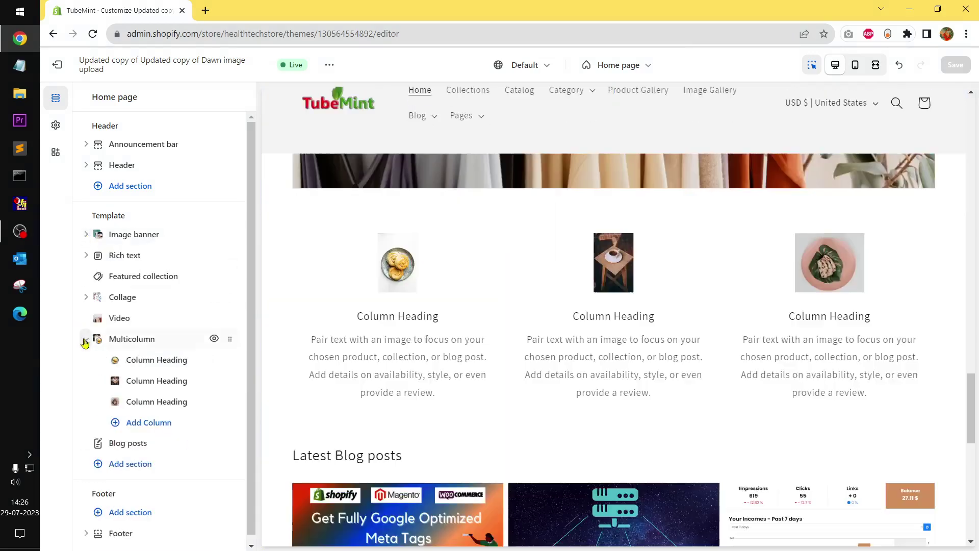
left_click(86, 340)
- Look through the sections available to add to the home page template and close the list without adding one
left_click(127, 383)
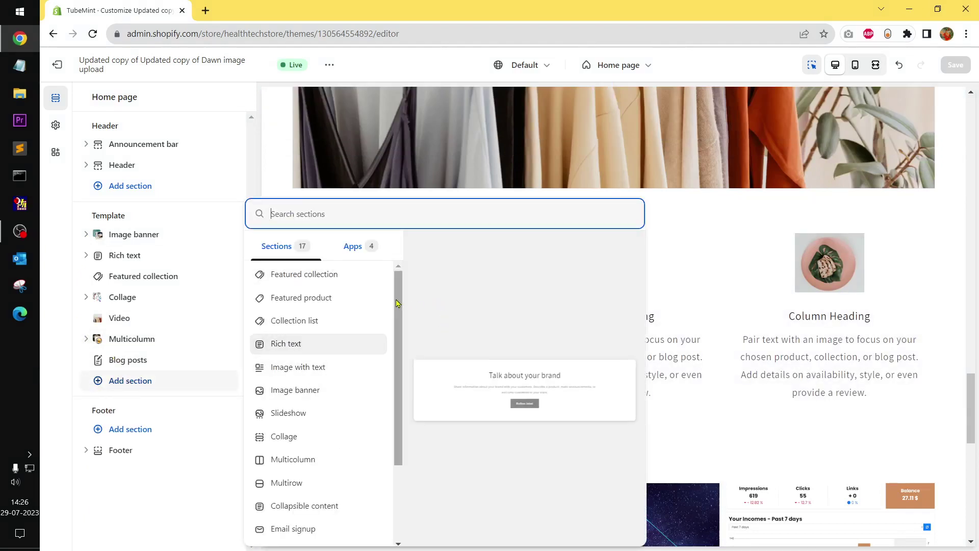
left_click_drag(396, 303, 399, 397)
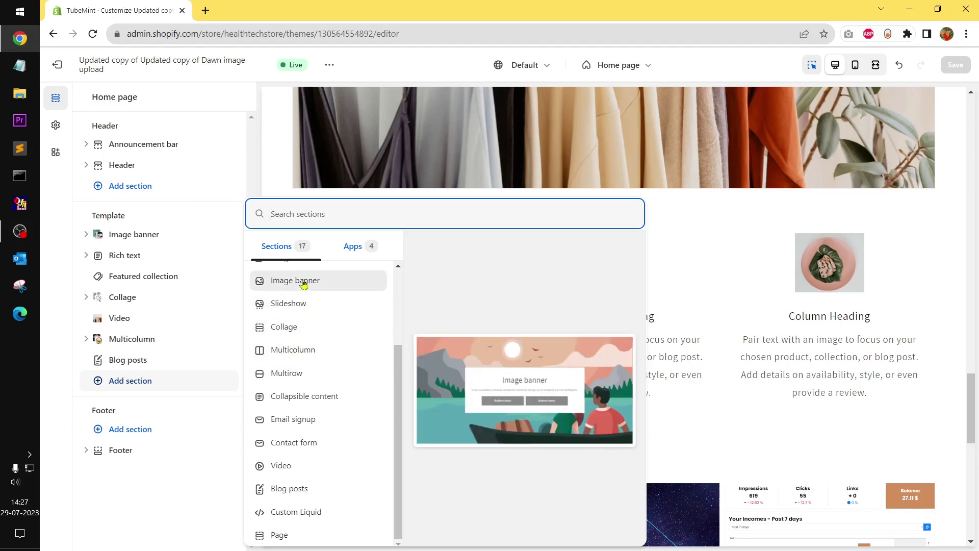
left_click_drag(398, 402, 404, 318)
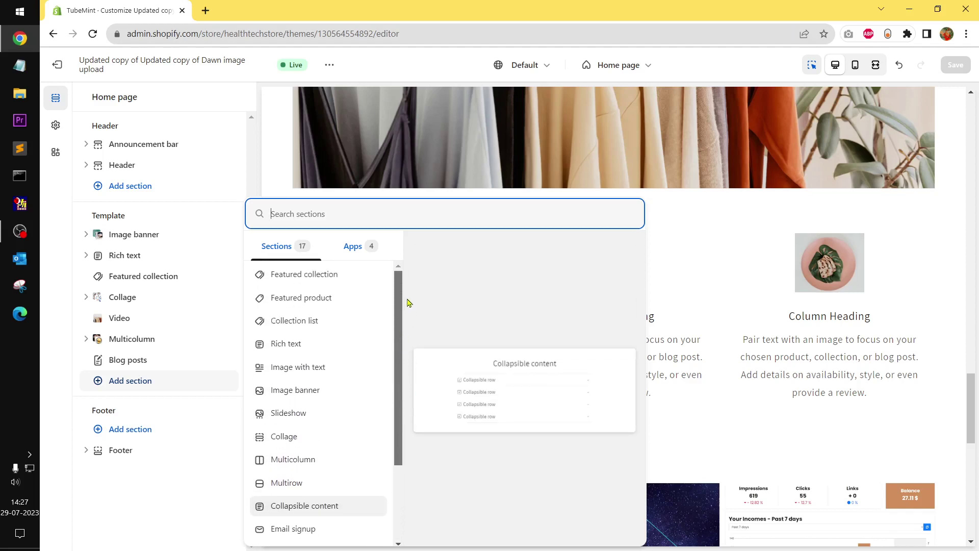
left_click(153, 532)
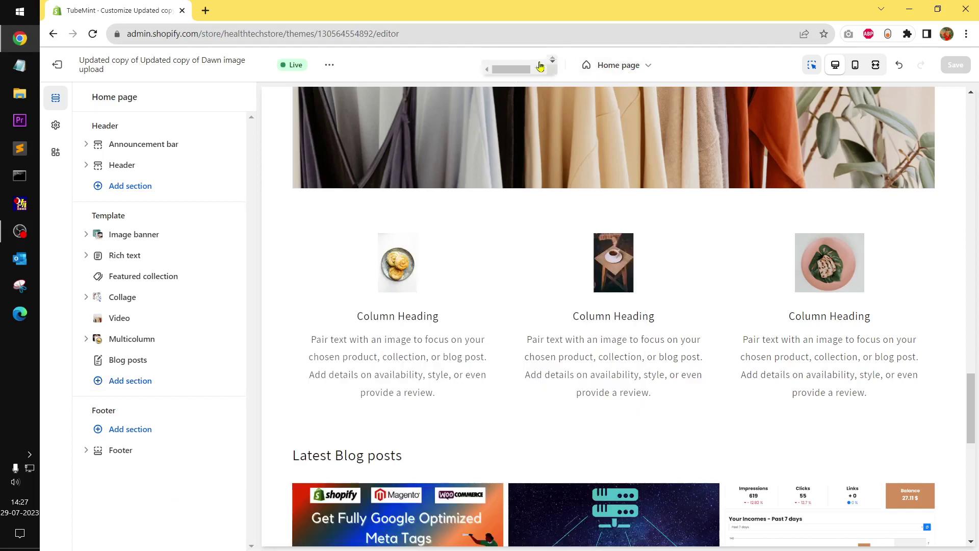
- View the list of markets available for preview and switch the editor to the Default product template
left_click(540, 66)
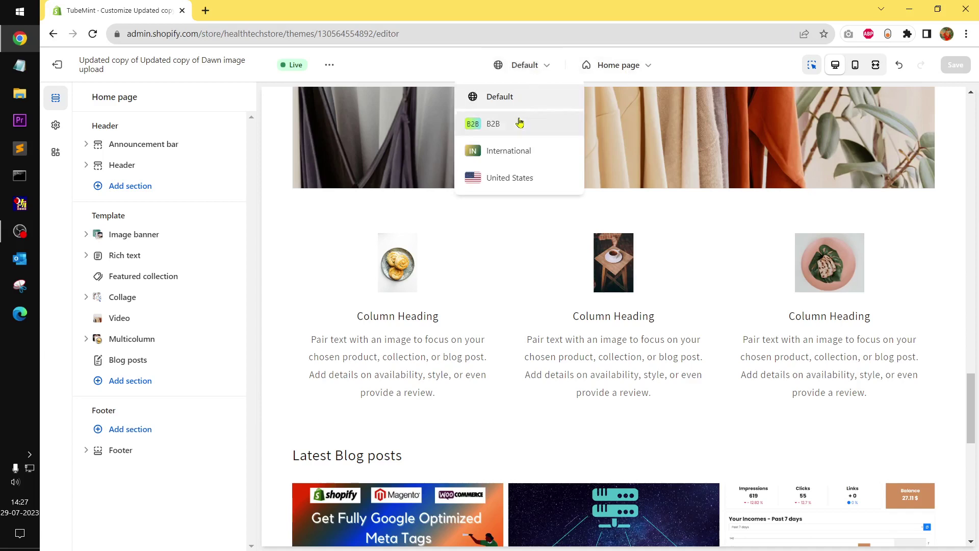
left_click(451, 73)
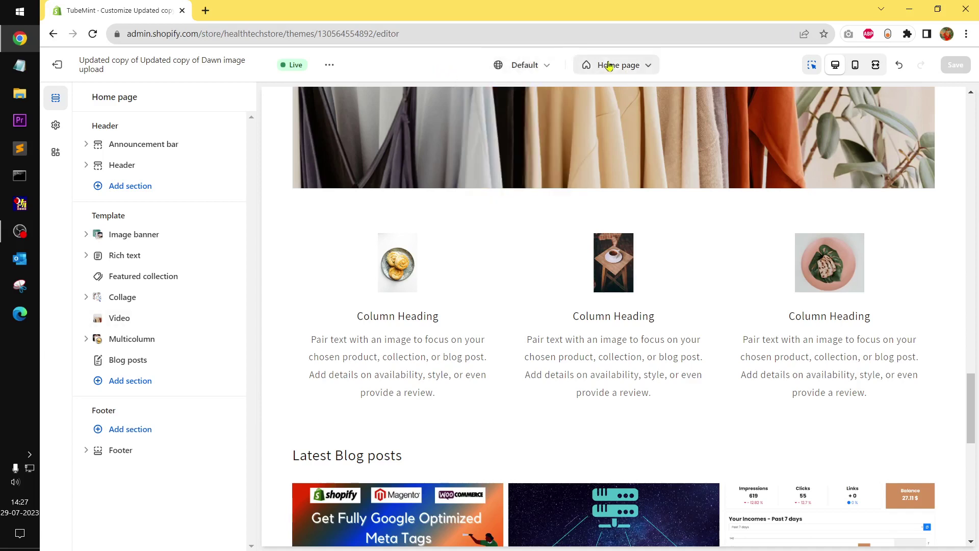
left_click(617, 66)
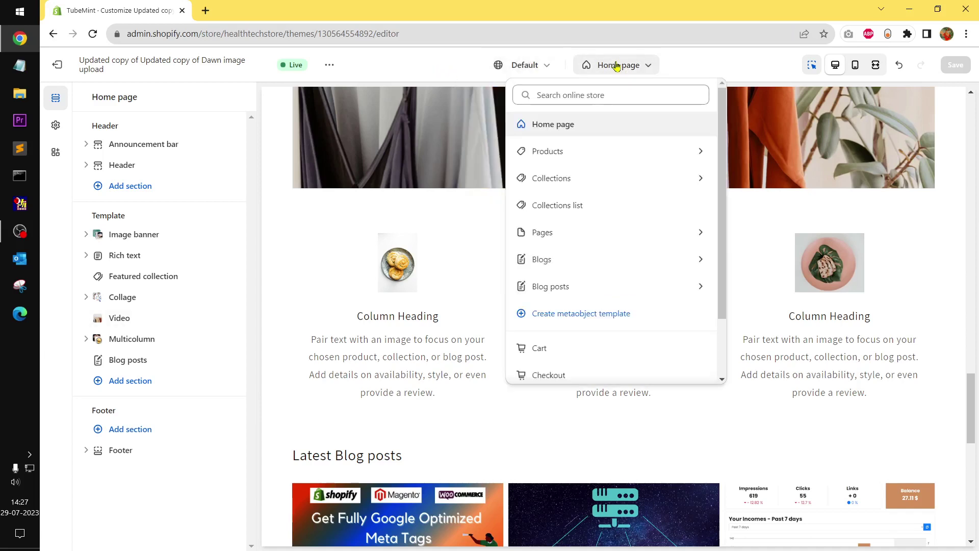
left_click(577, 159)
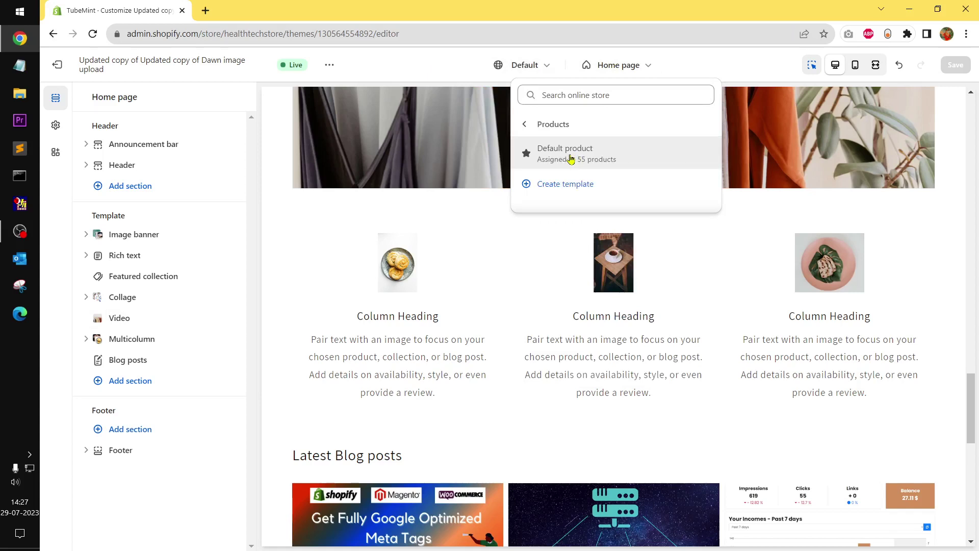
left_click(571, 159)
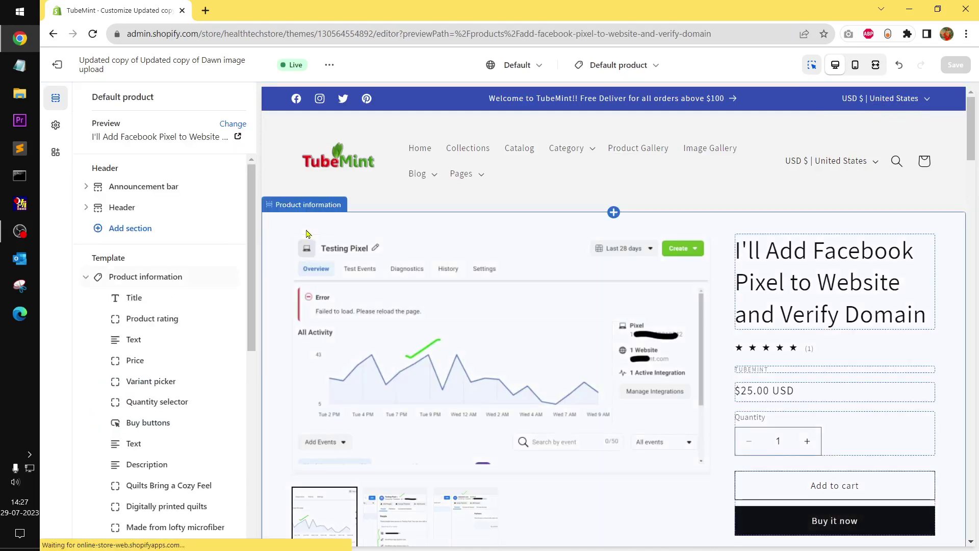
- Change the template's preview product to Ahoy Sailor! - Kids Quilt
left_click(232, 124)
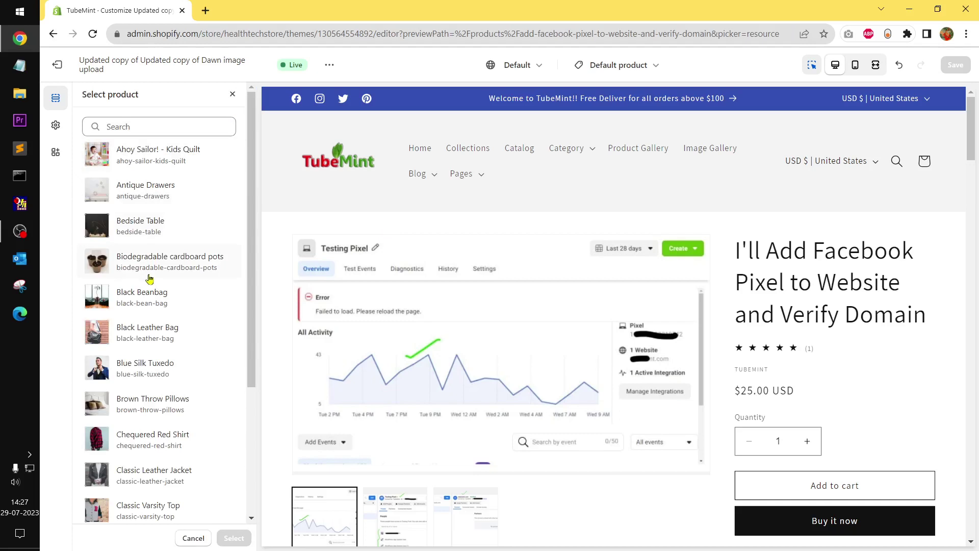
left_click(146, 163)
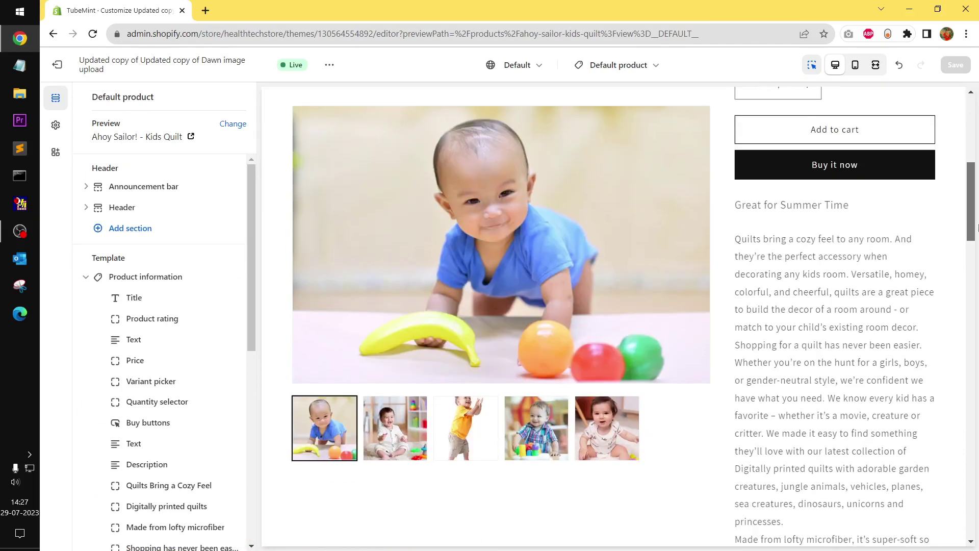
scroll(976, 224, "down", 5)
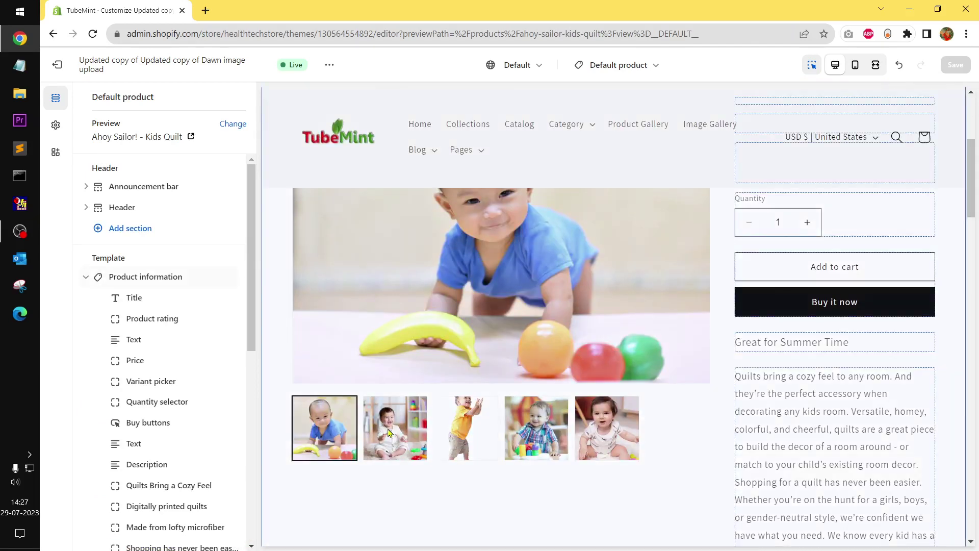
- Look through the product's gallery images and the description and collapsible rows in the product page preview
left_click(403, 445)
left_click(403, 445)
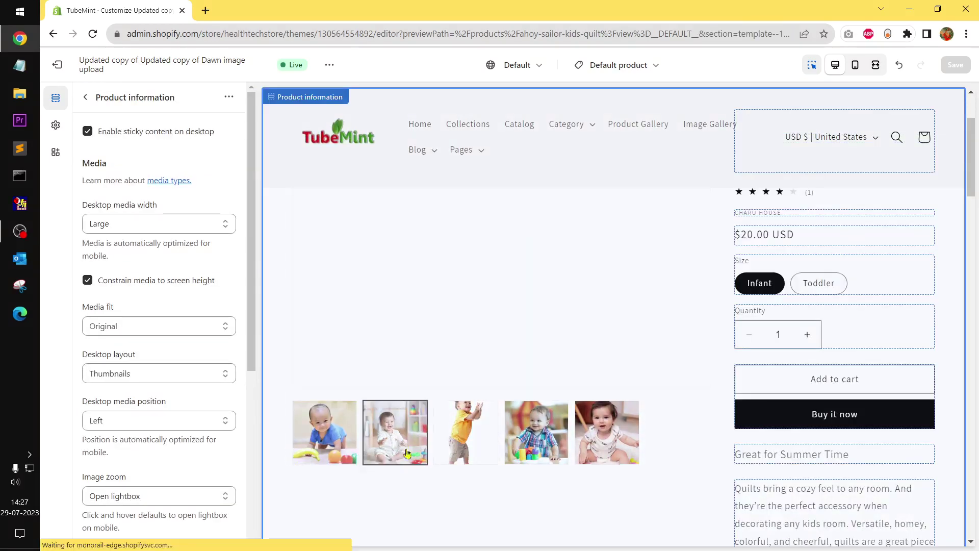
left_click(460, 440)
left_click(526, 488)
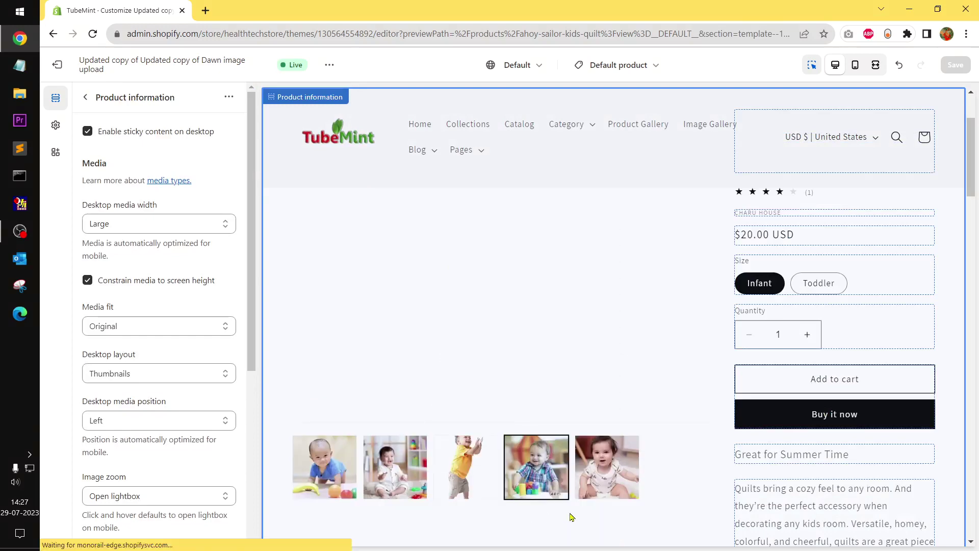
left_click(612, 469)
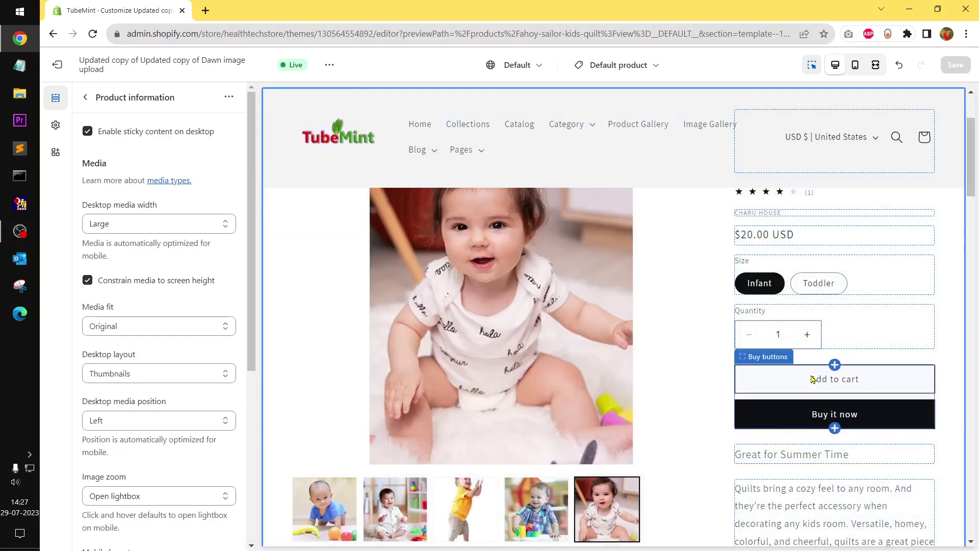
scroll(813, 379, "down", 15)
scroll(812, 379, "up", 20)
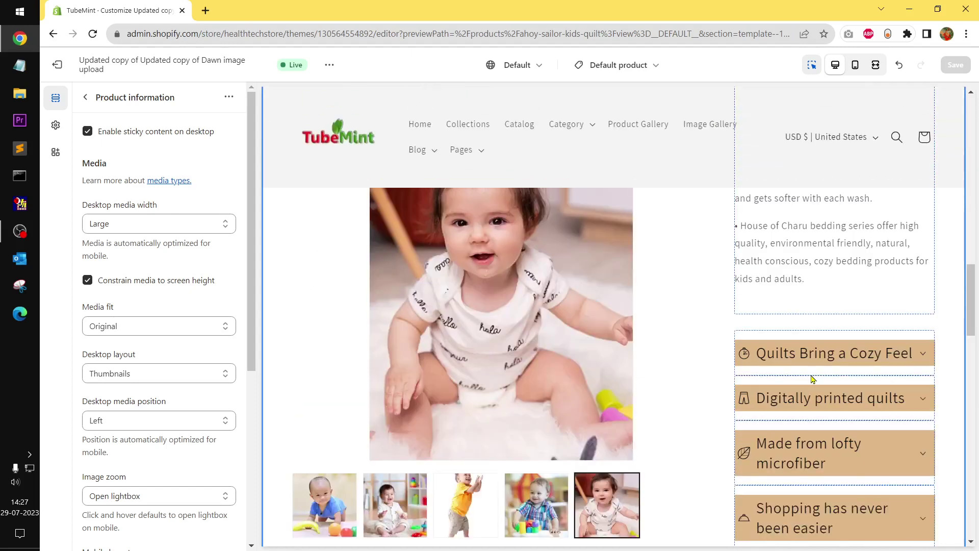
- Set the Product information section's desktop media width to Medium and look through its remaining settings
left_click(191, 228)
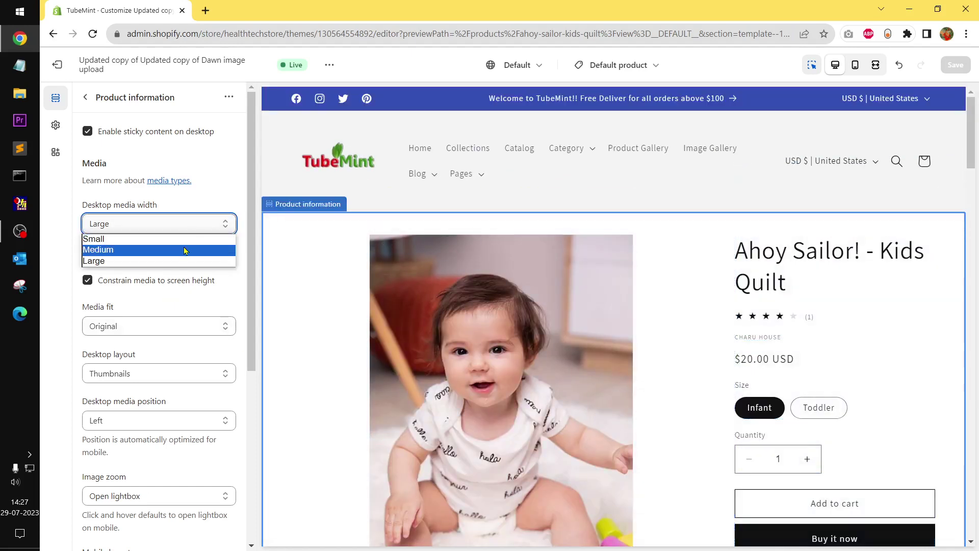
left_click(186, 249)
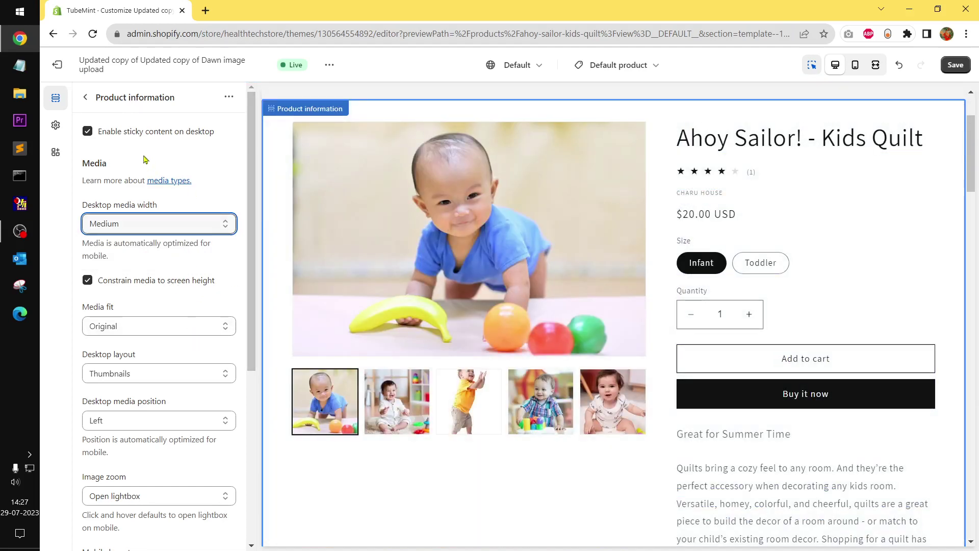
left_click_drag(251, 159, 251, 348)
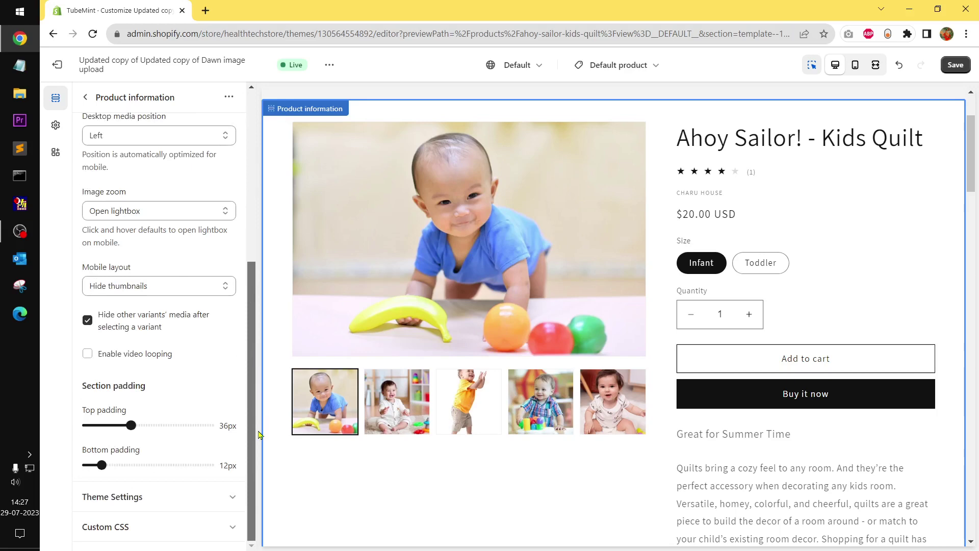
scroll(602, 403, "up", 3)
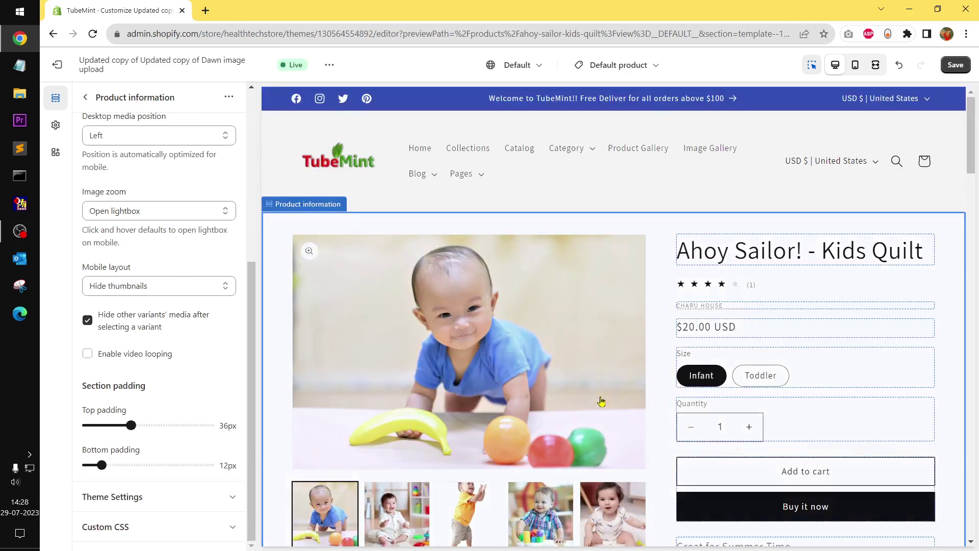
scroll(203, 342, "up", 5)
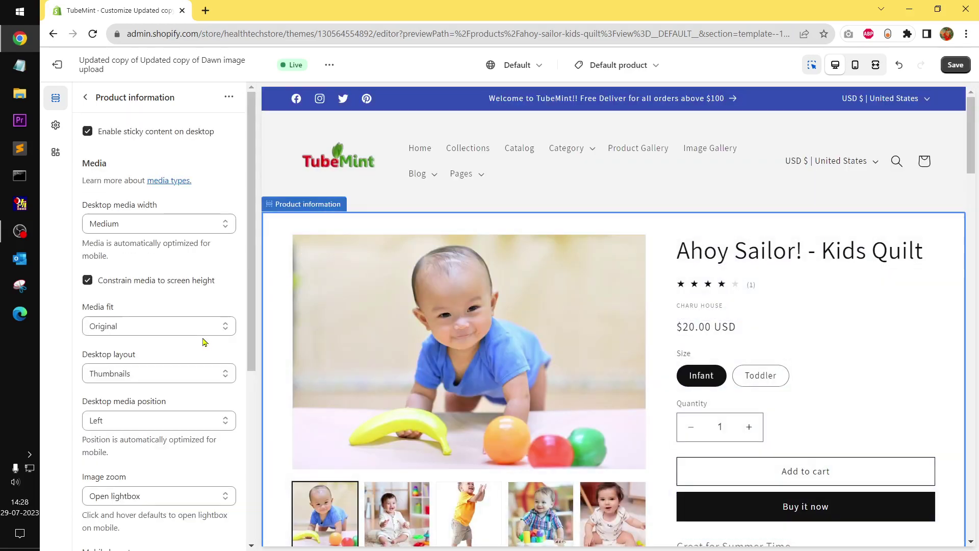
- Add a Complementary products block to the Product information section and look through the product page preview
left_click(86, 98)
scroll(250, 383, "down", 4)
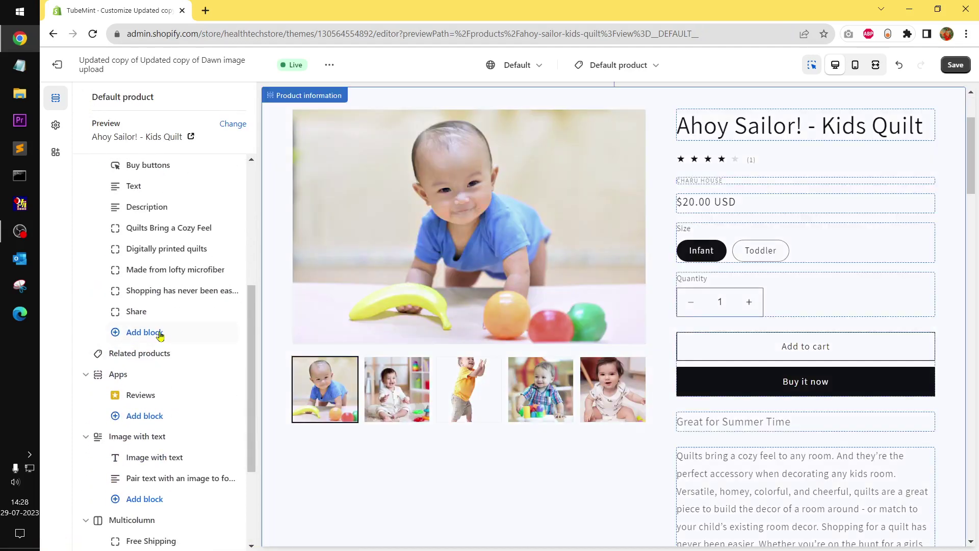
left_click(160, 335)
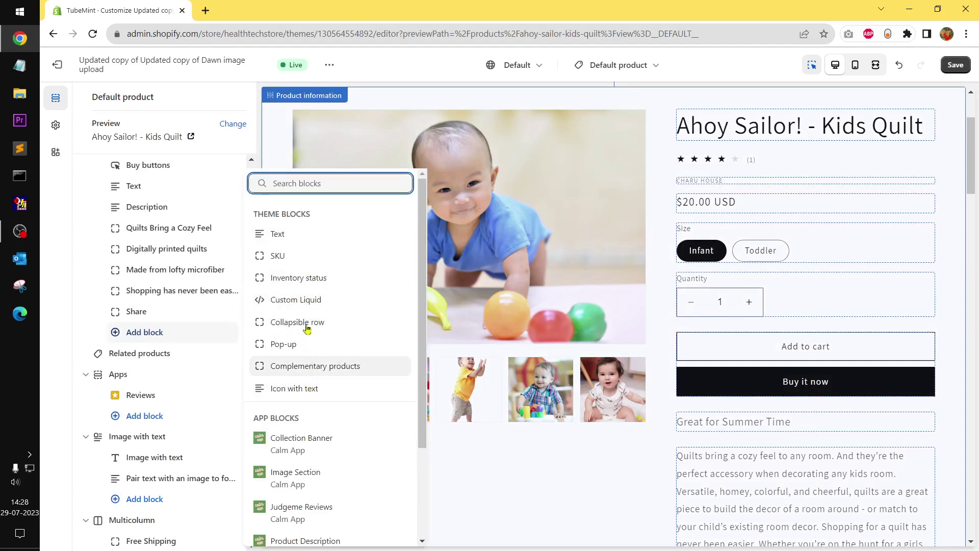
left_click(320, 372)
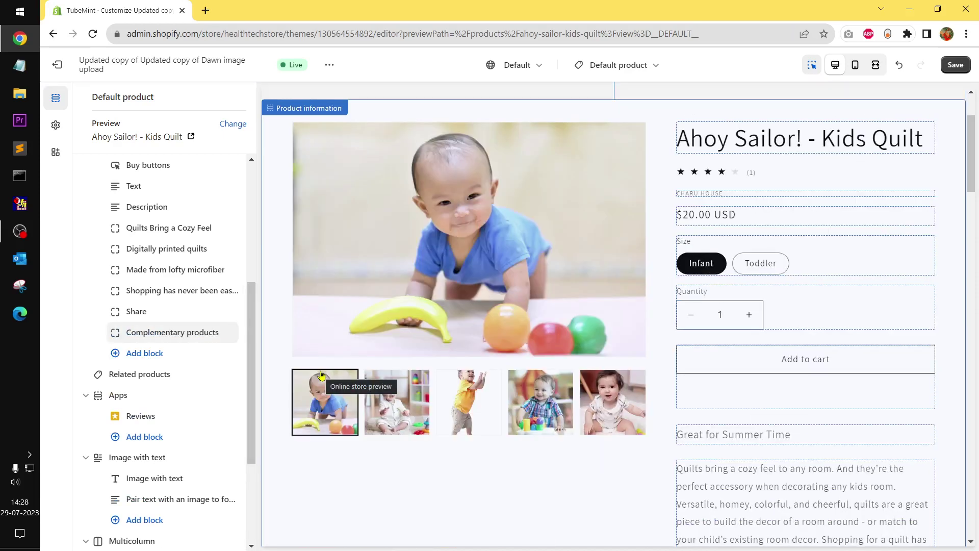
scroll(866, 357, "down", 6)
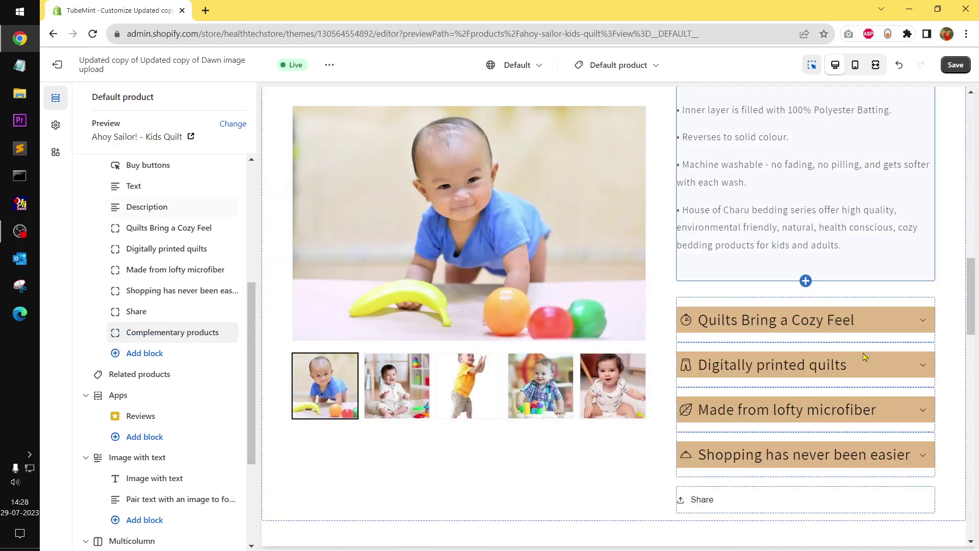
scroll(865, 357, "down", 8)
scroll(866, 357, "up", 15)
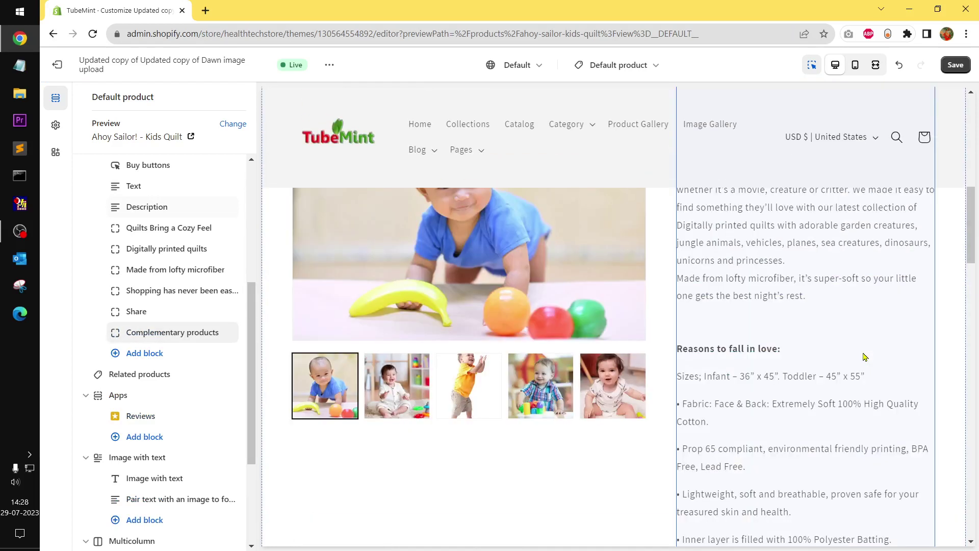
scroll(866, 357, "up", 3)
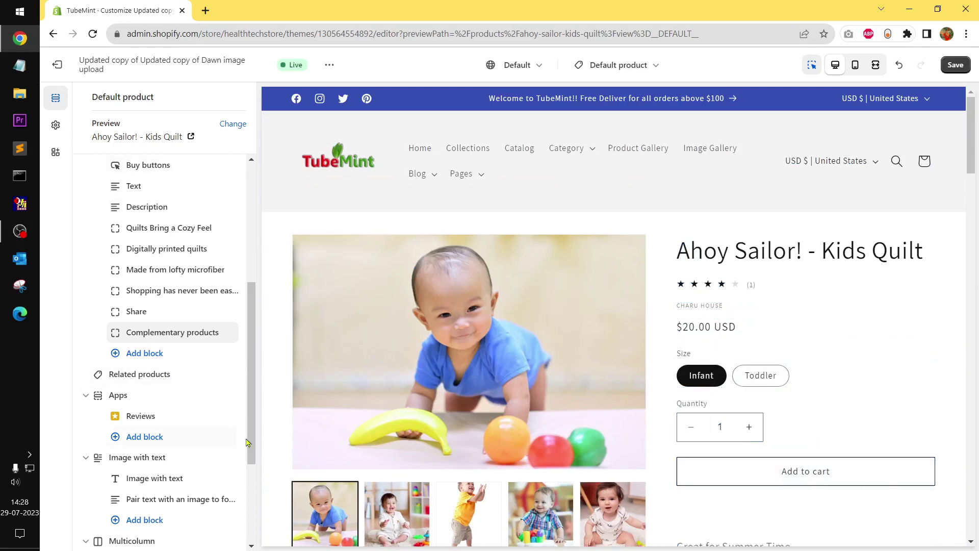
- Add a Quick order list section to the Default product template and examine it in the preview
left_click_drag(255, 427, 262, 526)
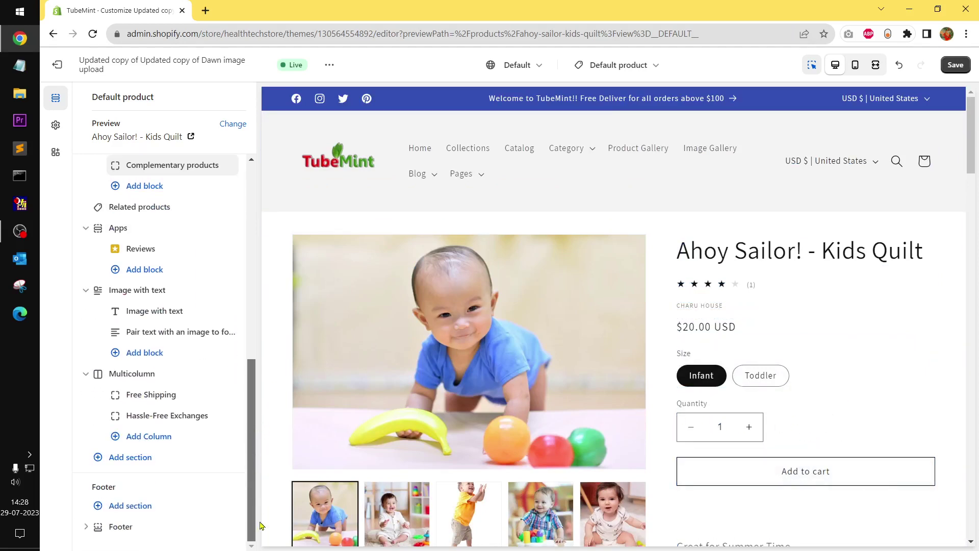
left_click(147, 459)
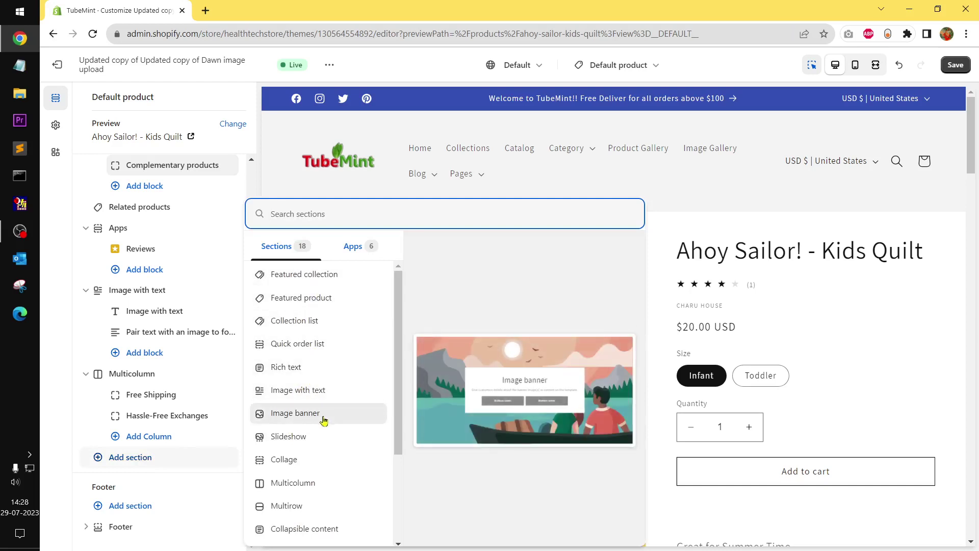
left_click(286, 344)
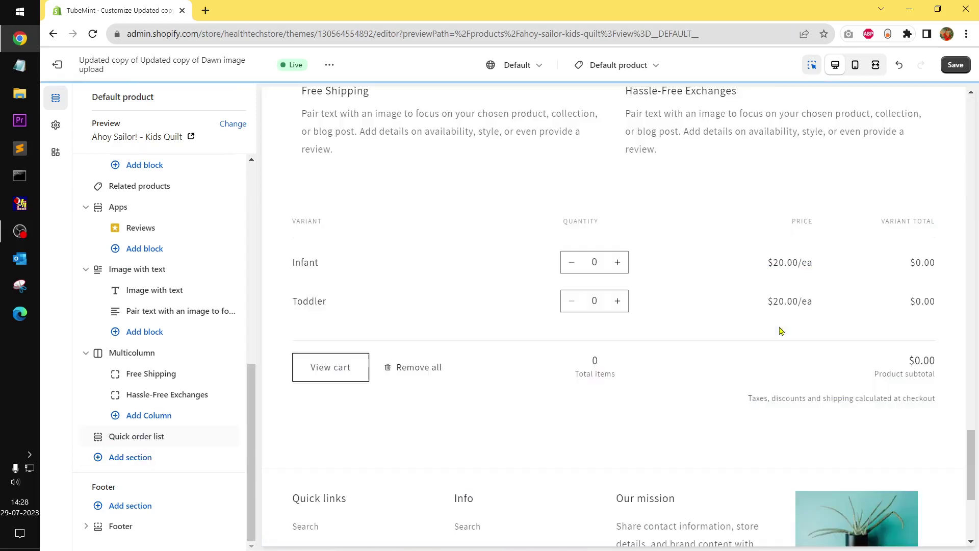
scroll(781, 331, "down", 5)
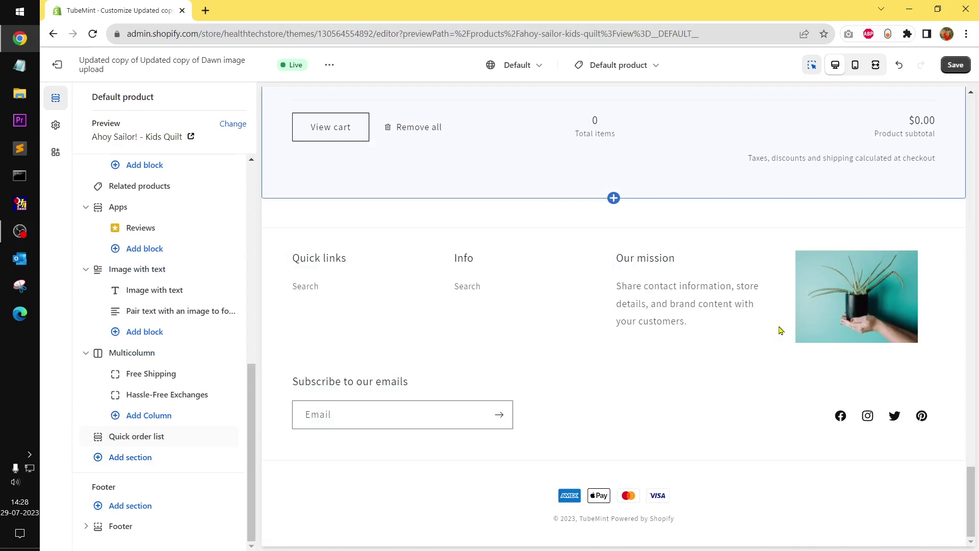
scroll(780, 330, "up", 8)
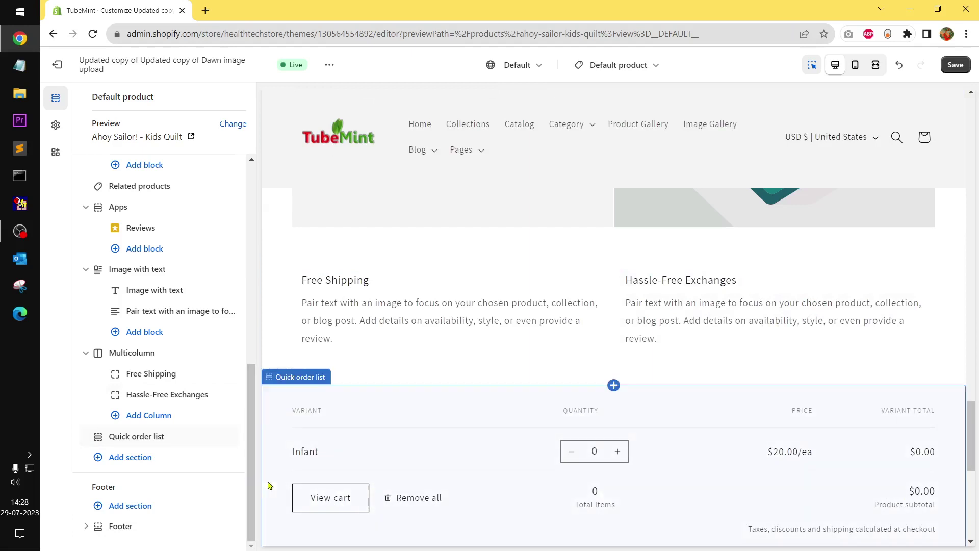
- Remove the Quick order list section from the Default product template
mouse_move(212, 438)
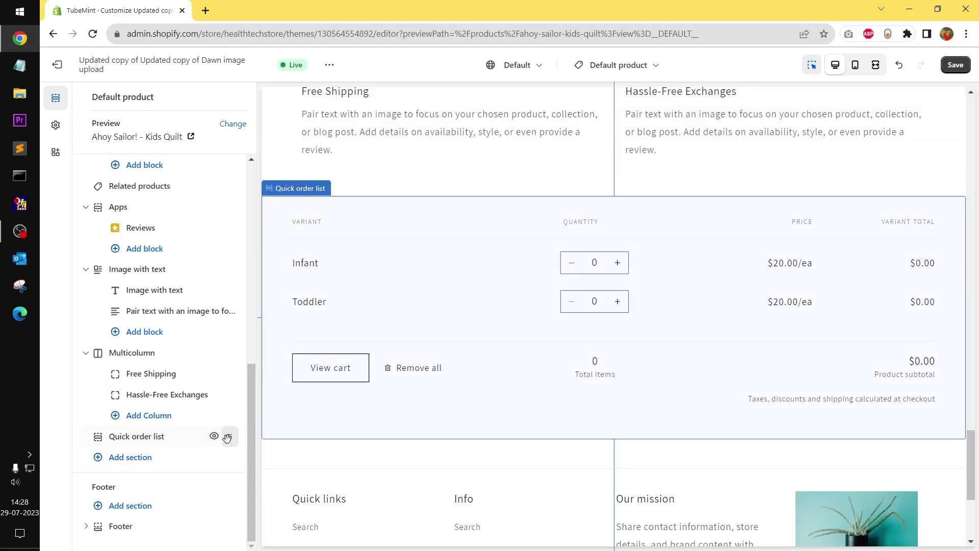
left_click(158, 442)
left_click(96, 534)
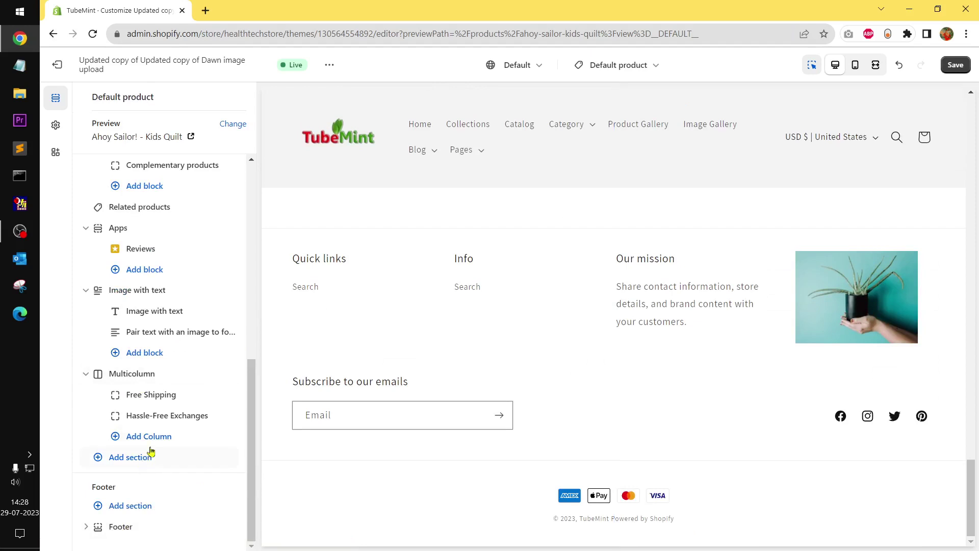
- Collapse the Multicolumn and Apps sections and look through the theme and app sections available to add to the product template
left_click(86, 373)
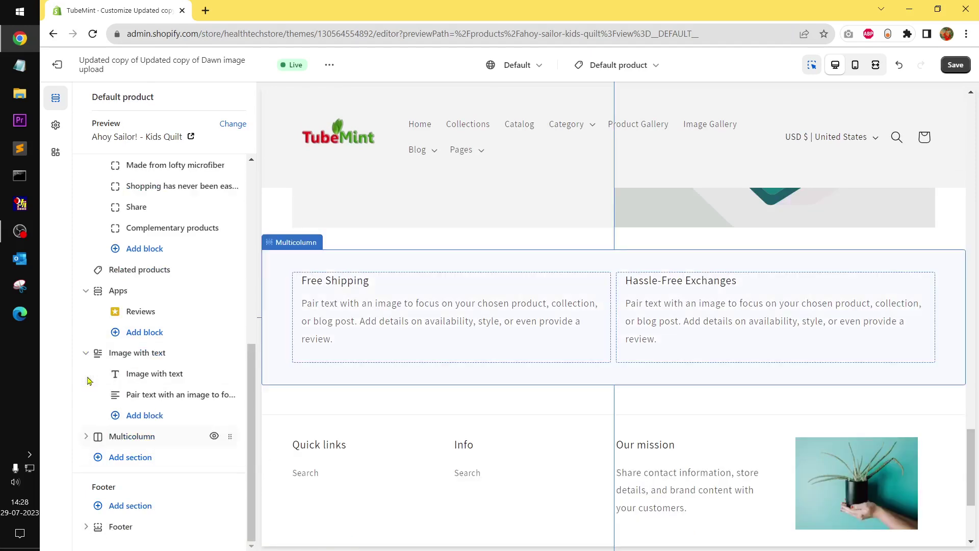
left_click(87, 291)
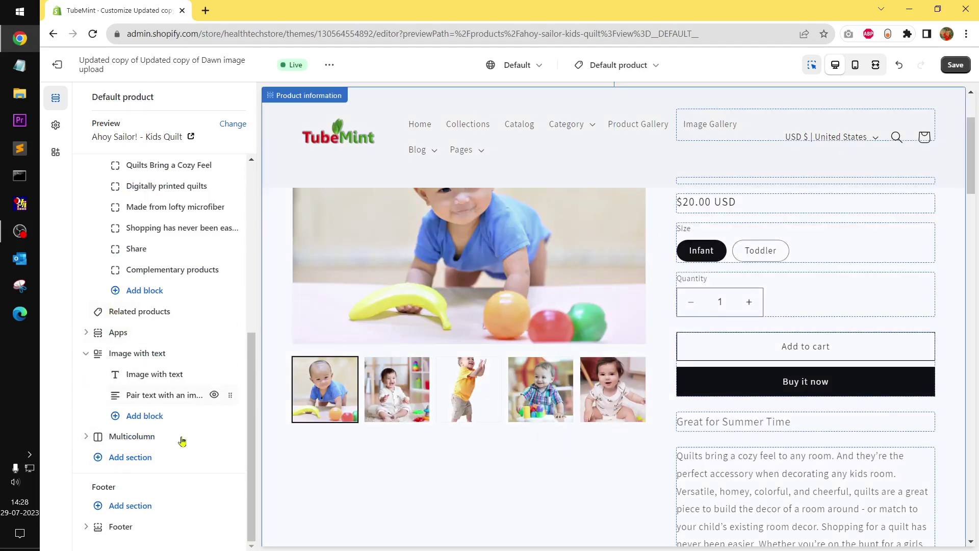
left_click(119, 459)
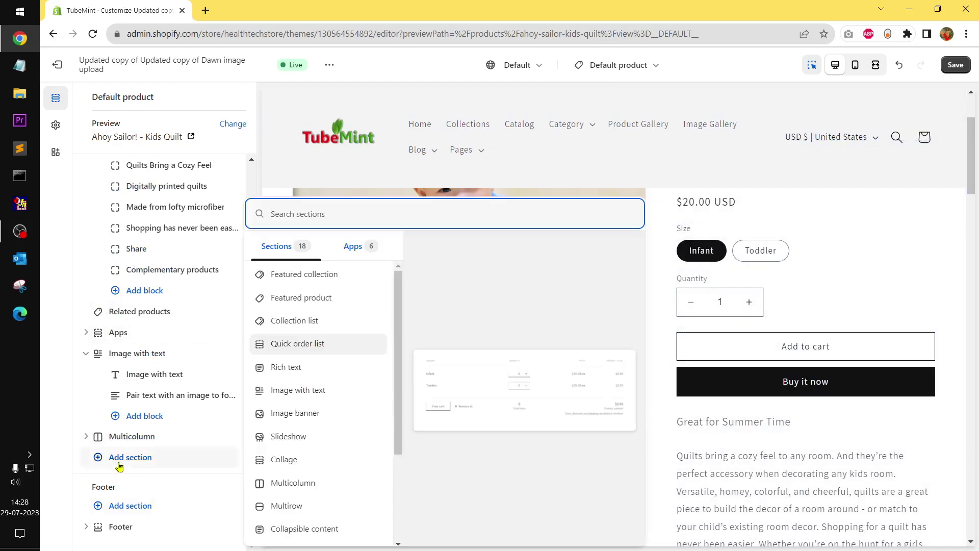
scroll(343, 382, "down", 3)
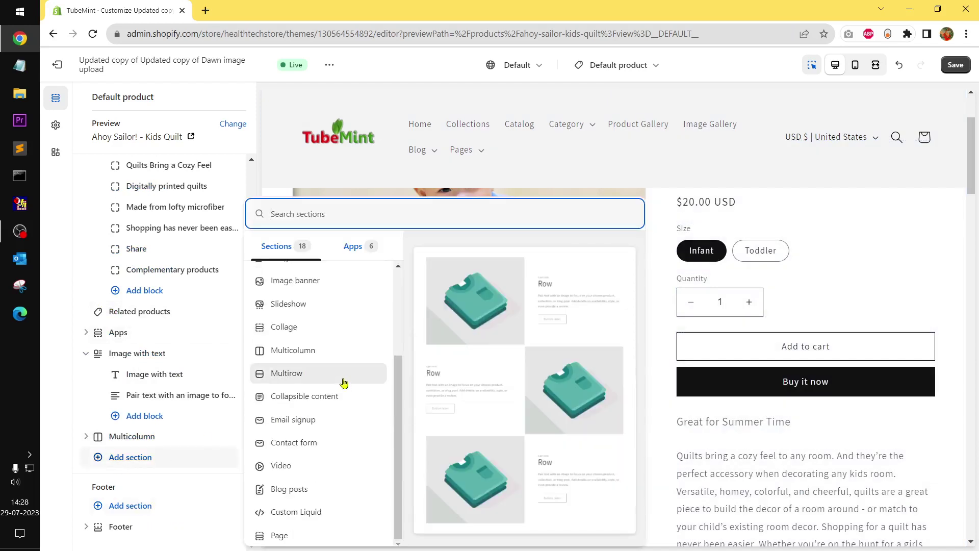
left_click(360, 249)
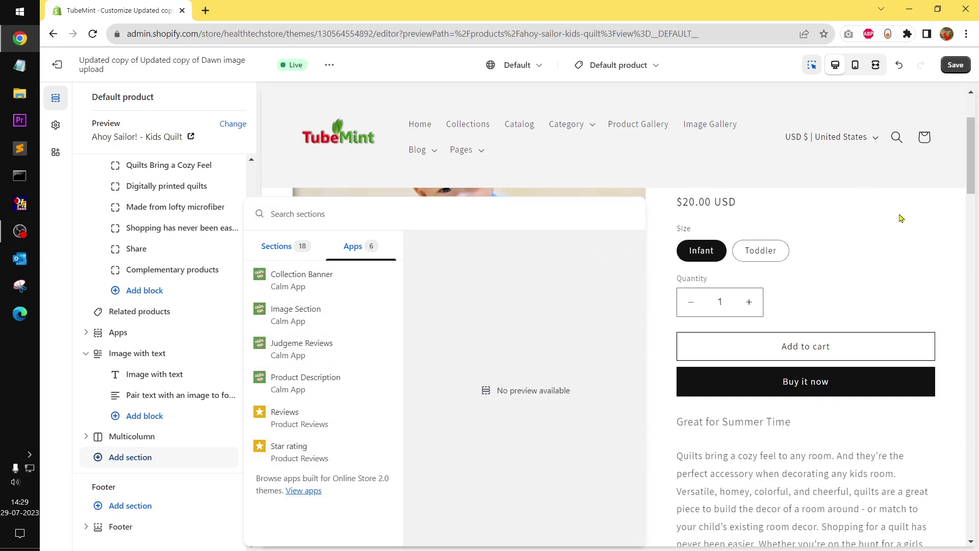
- Open the Header section's settings and check the available desktop logo positions
left_click(715, 75)
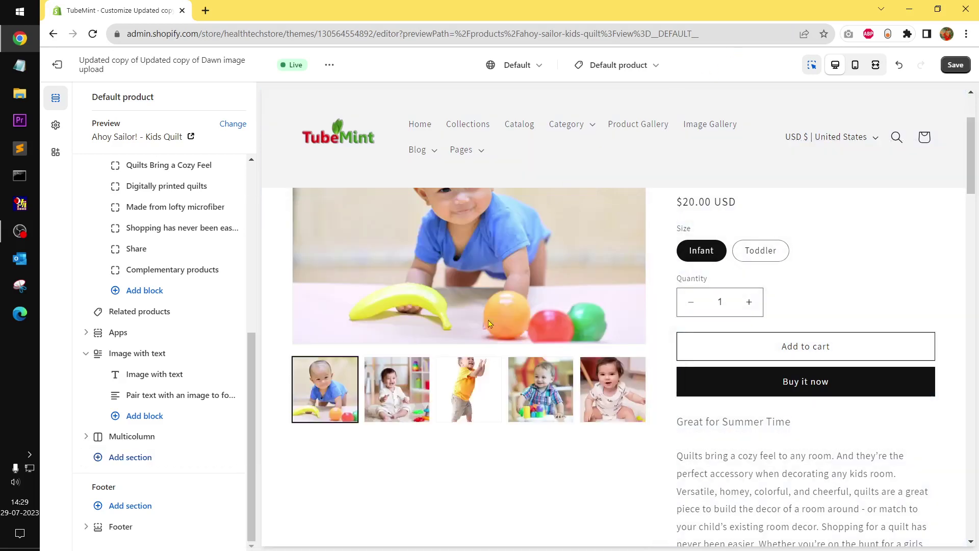
scroll(519, 351, "up", 3)
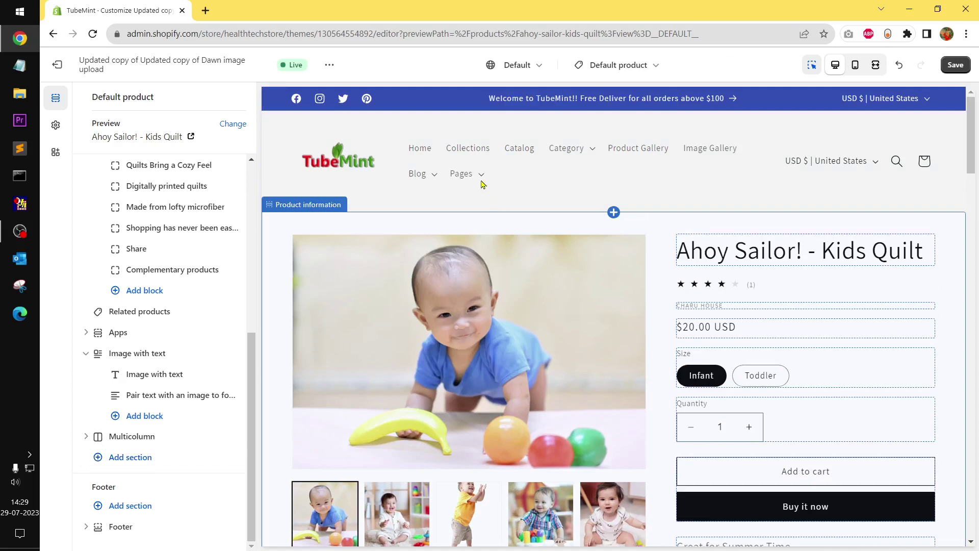
left_click(526, 177)
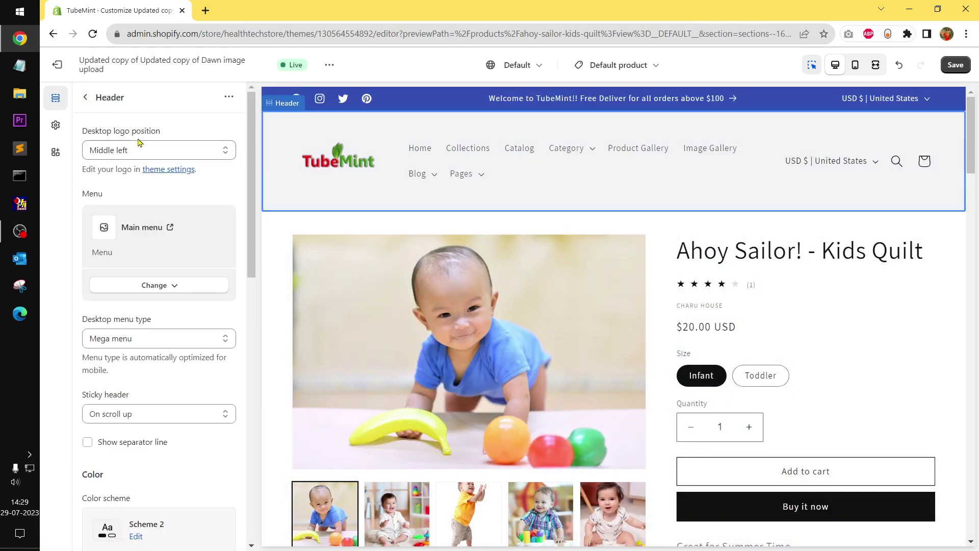
left_click(172, 153)
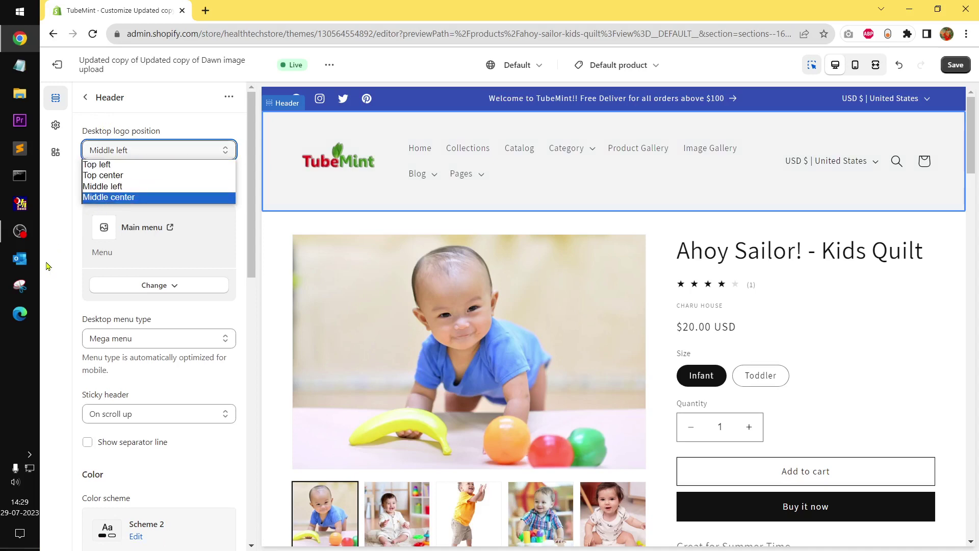
left_click(73, 272)
- Try the Drawer desktop menu type for the header and test the navigation drawer in the preview
left_click(162, 338)
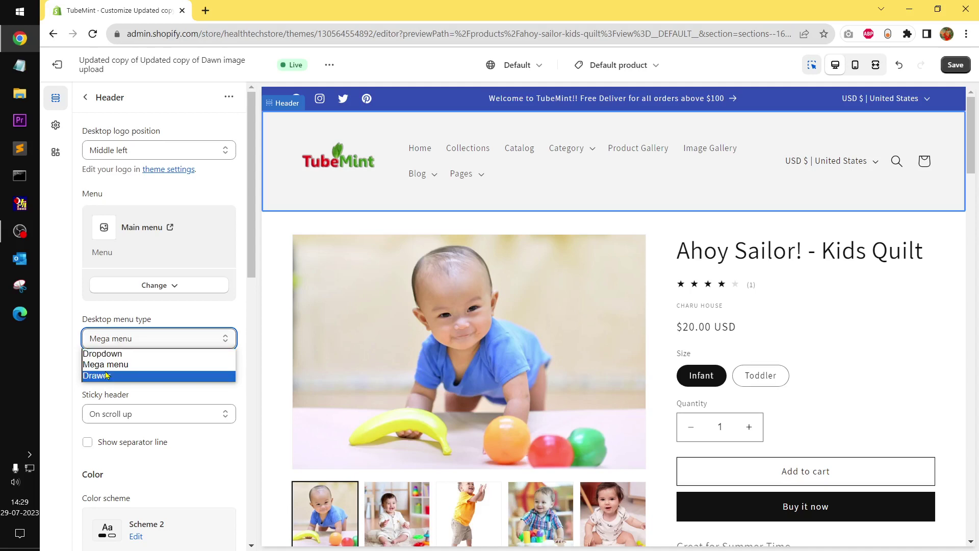
left_click(141, 375)
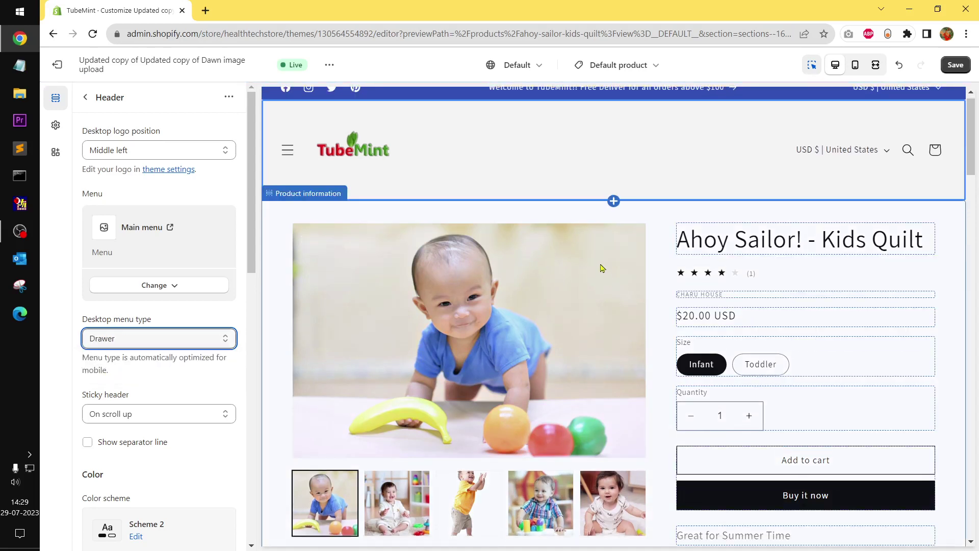
left_click(288, 150)
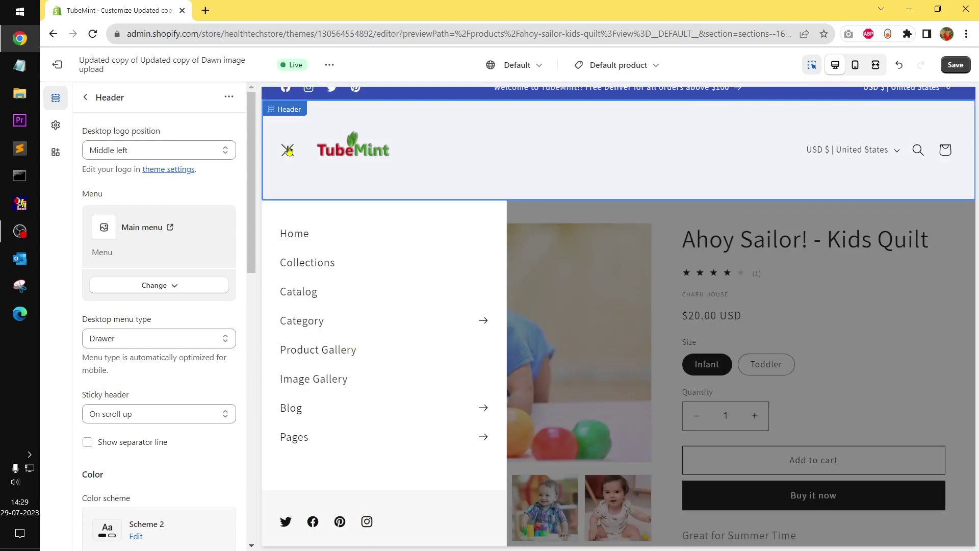
left_click(288, 150)
- Try the Mega menu type with its Pages submenu in the preview, followed by the Dropdown menu type
left_click(176, 338)
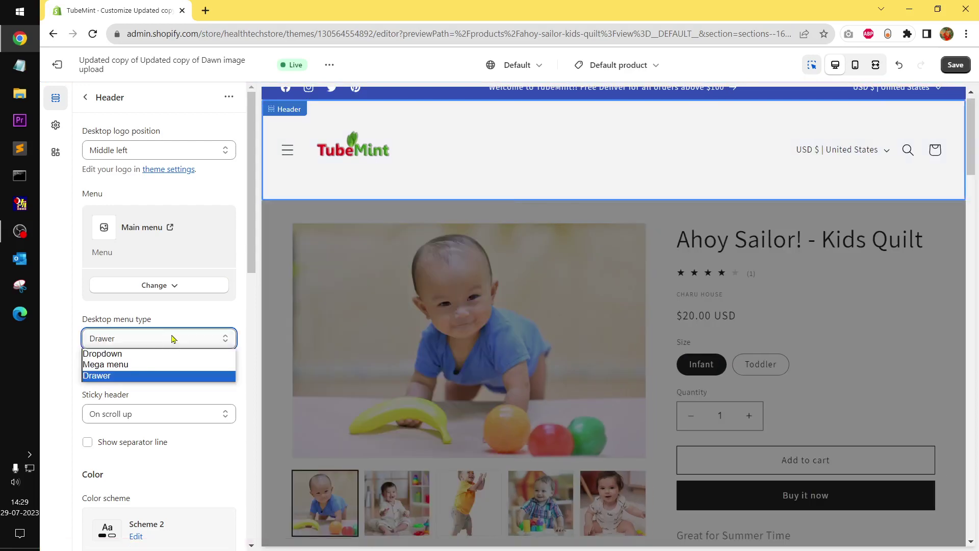
left_click(157, 364)
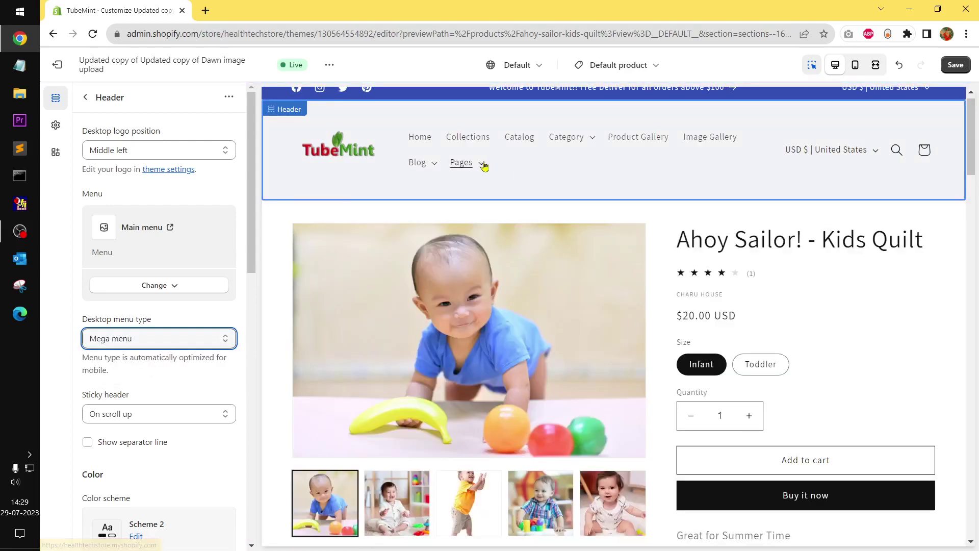
left_click(483, 165)
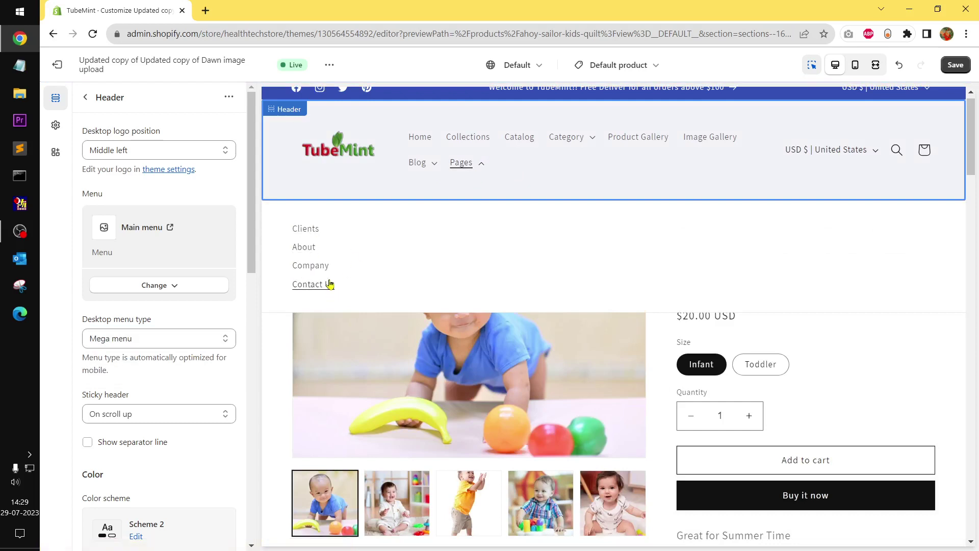
left_click(163, 339)
left_click(151, 355)
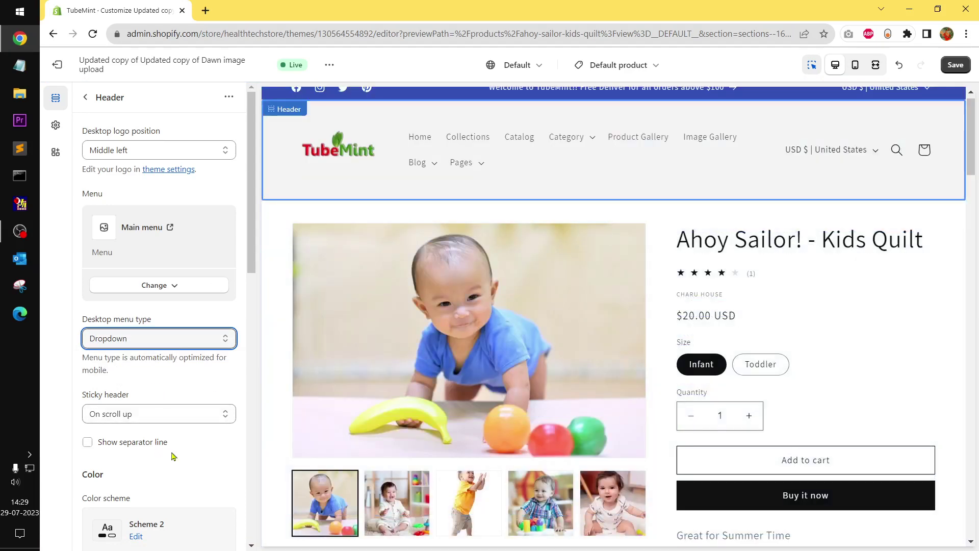
- Show the header's separator line and set the desktop menu type to Drawer
left_click(137, 442)
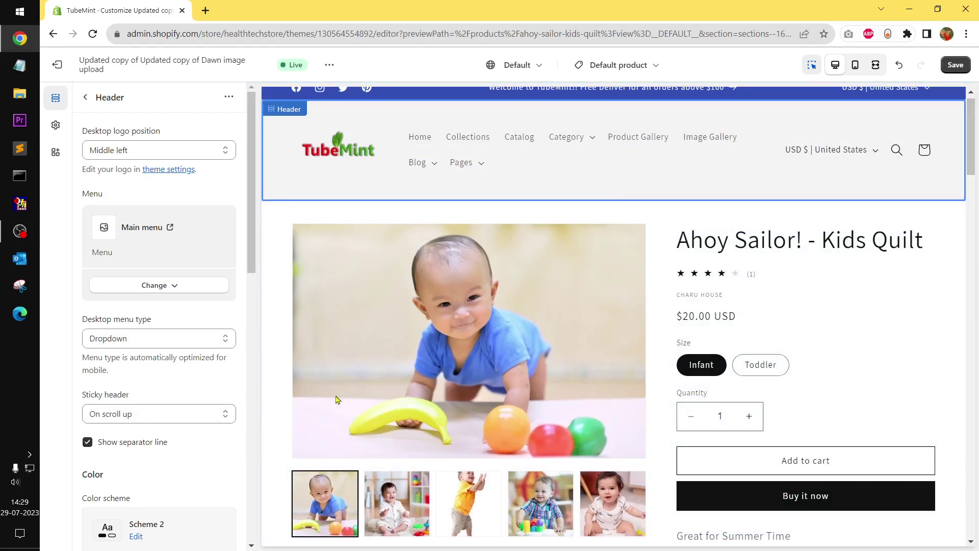
left_click(140, 339)
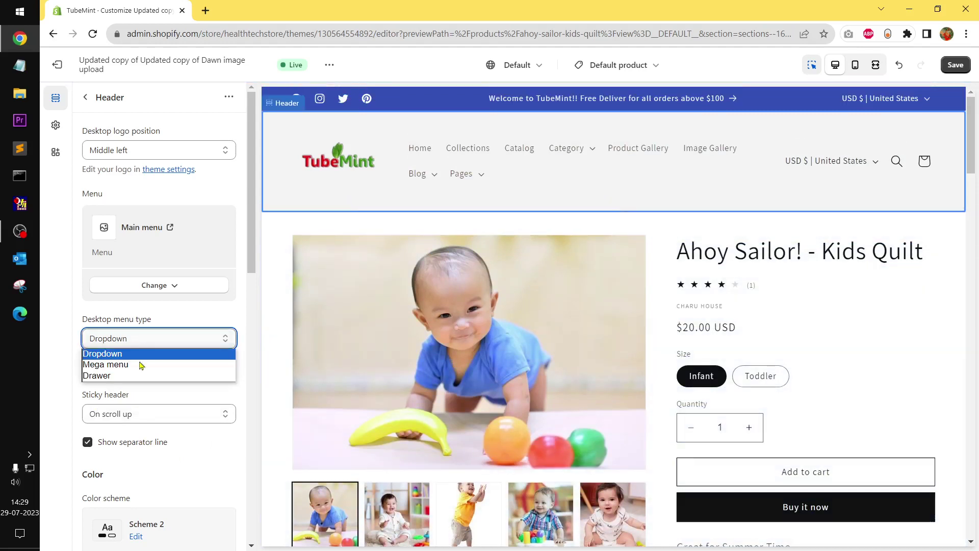
left_click(144, 376)
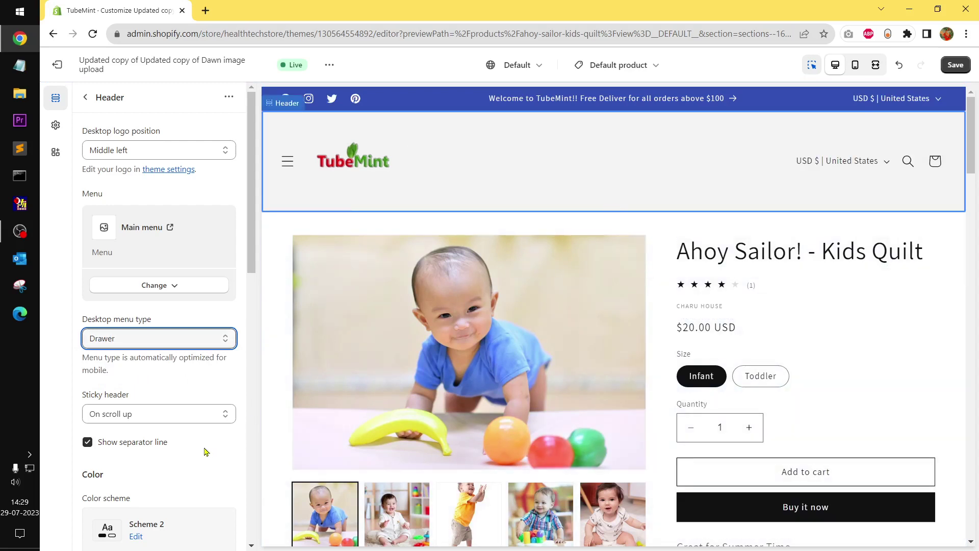
- Look through the remaining header settings and save the theme changes
scroll(205, 453, "down", 10)
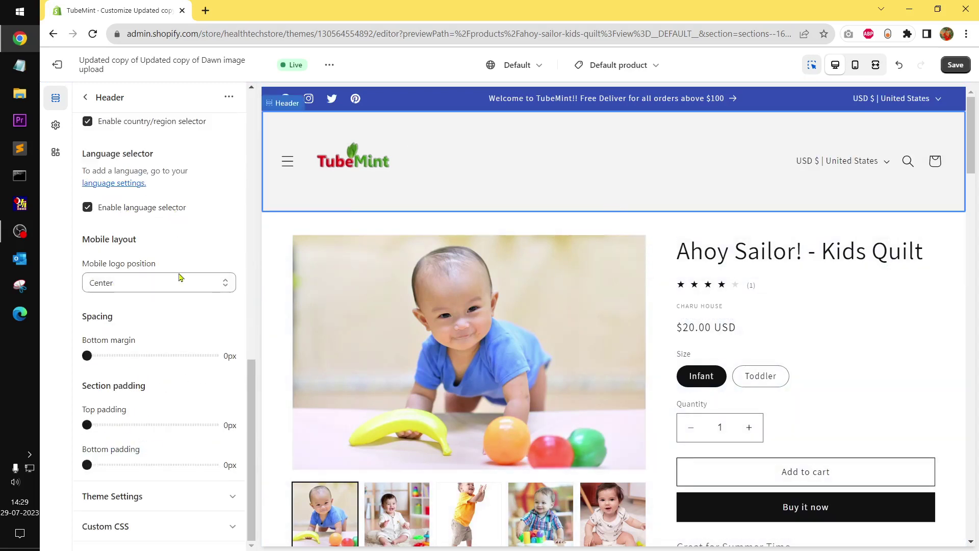
left_click_drag(246, 478, 246, 231)
left_click(956, 65)
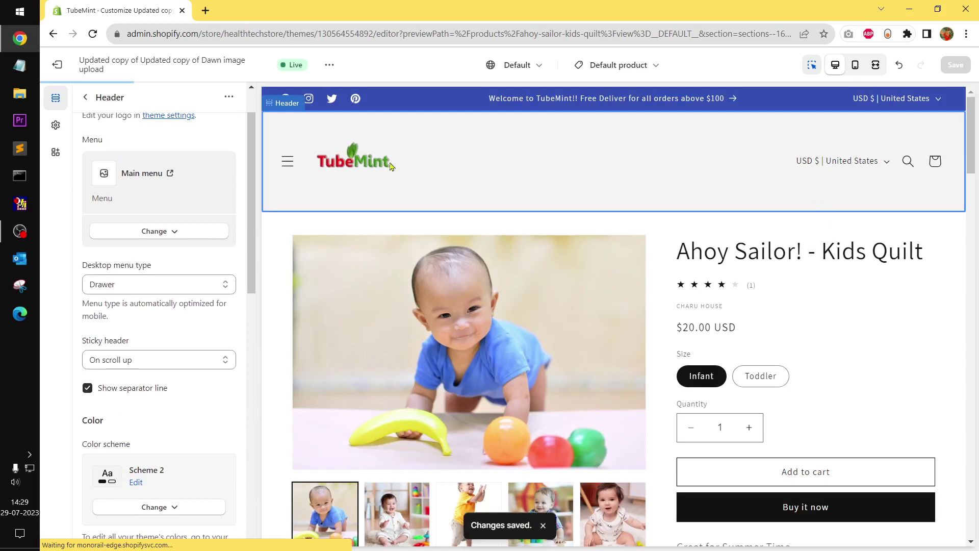
scroll(153, 117, "up", 1)
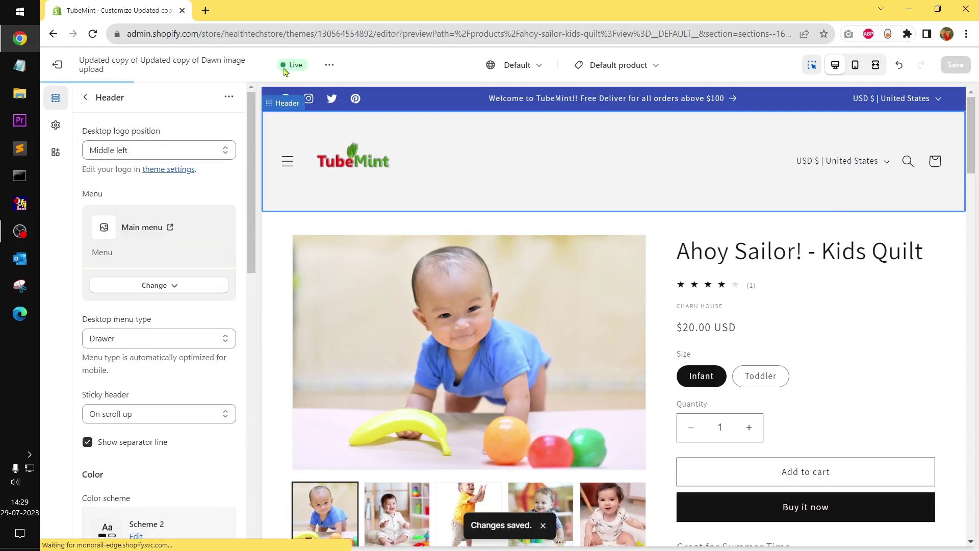
- View the live storefront and look through the country/region list in the announcement bar
left_click(329, 64)
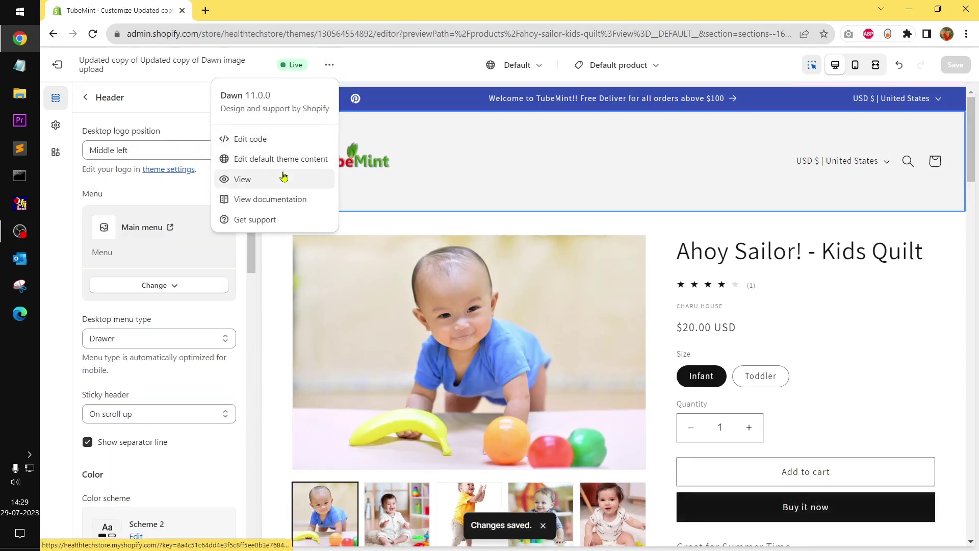
left_click(263, 184)
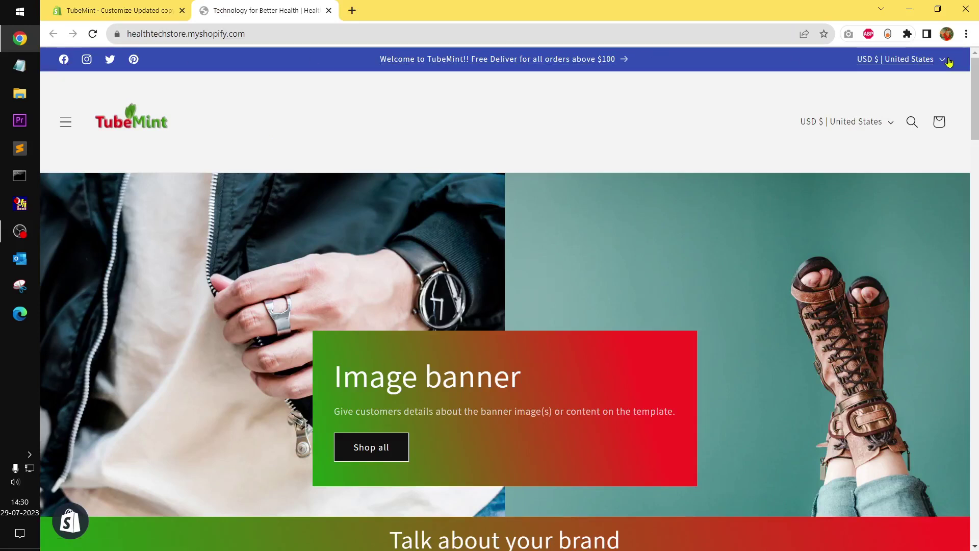
left_click(947, 62)
scroll(862, 148, "down", 10)
scroll(869, 130, "down", 10)
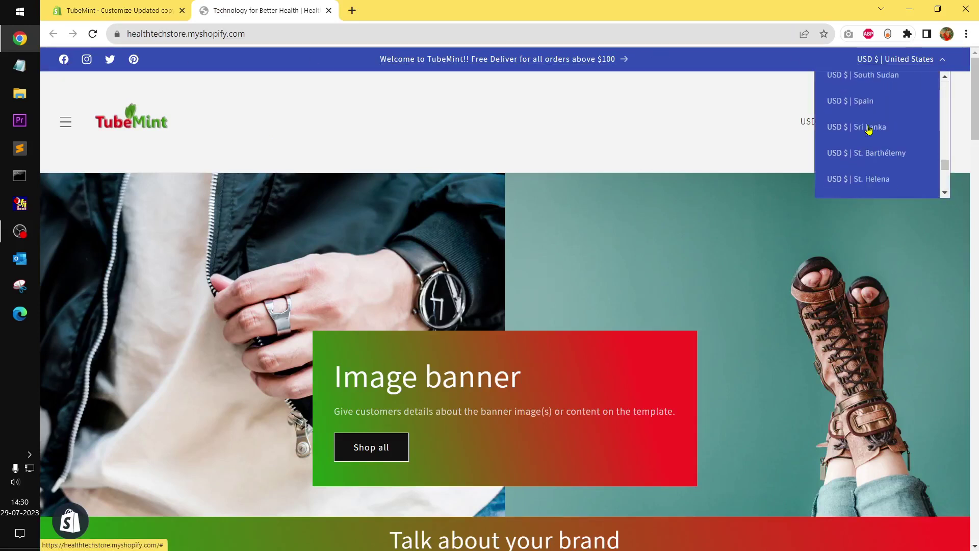
left_click(747, 70)
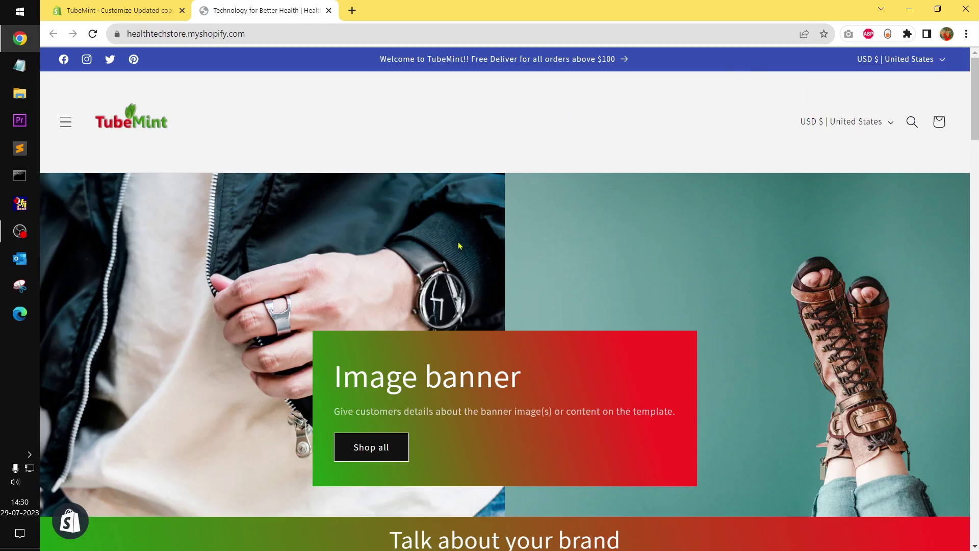
- Look through the storefront home page and examine the links in the header's navigation drawer
scroll(459, 246, "down", 20)
scroll(459, 246, "up", 20)
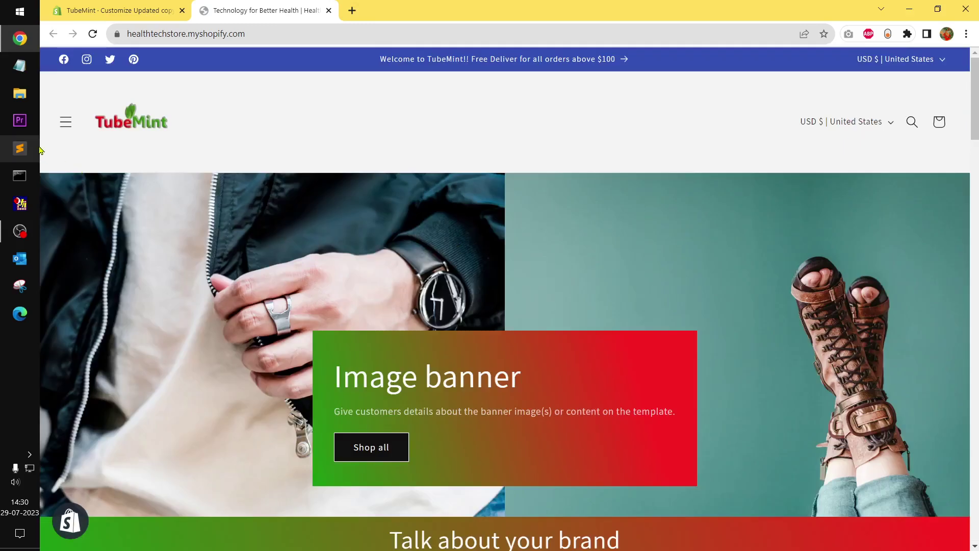
left_click(62, 120)
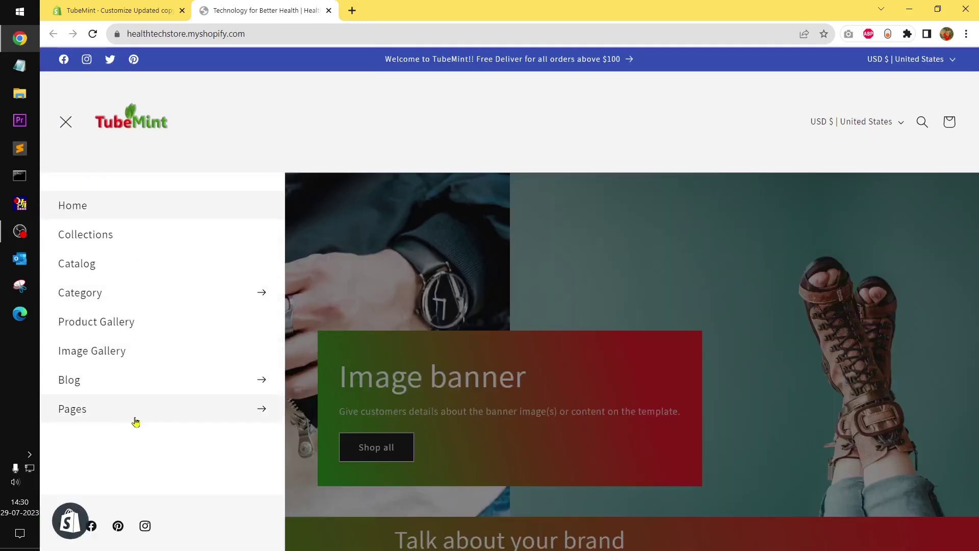
left_click(67, 125)
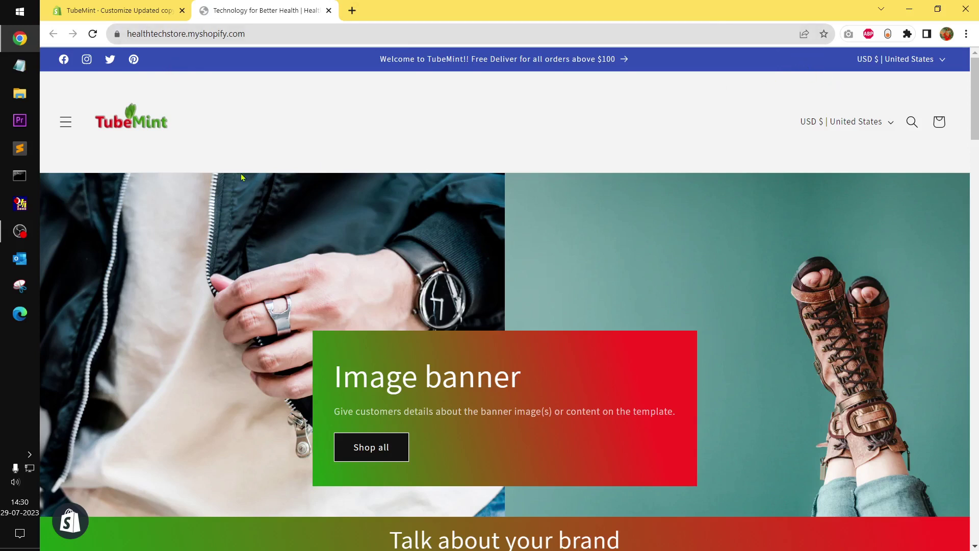
left_click(66, 126)
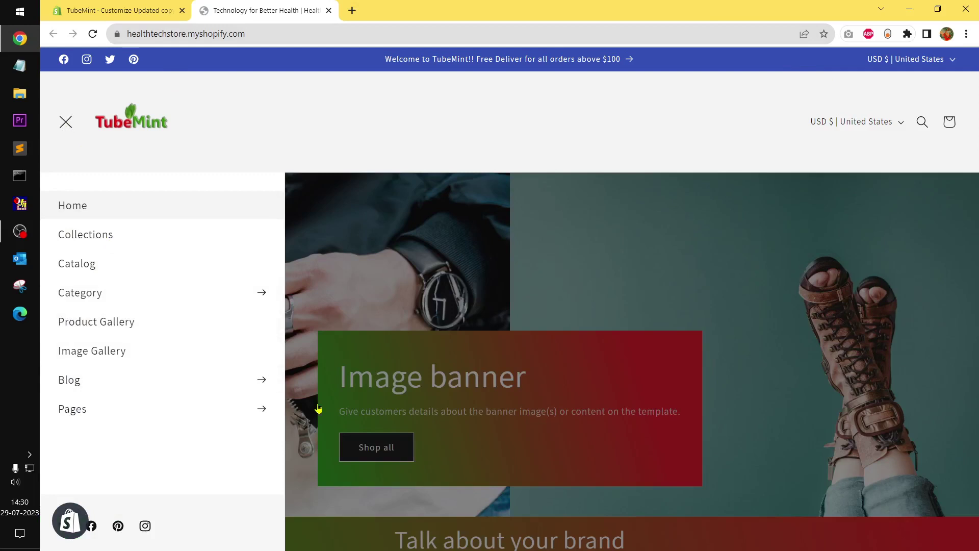
left_click(66, 123)
- Return to the theme editor, leave the header settings and look through the Default product template's section list
left_click(102, 11)
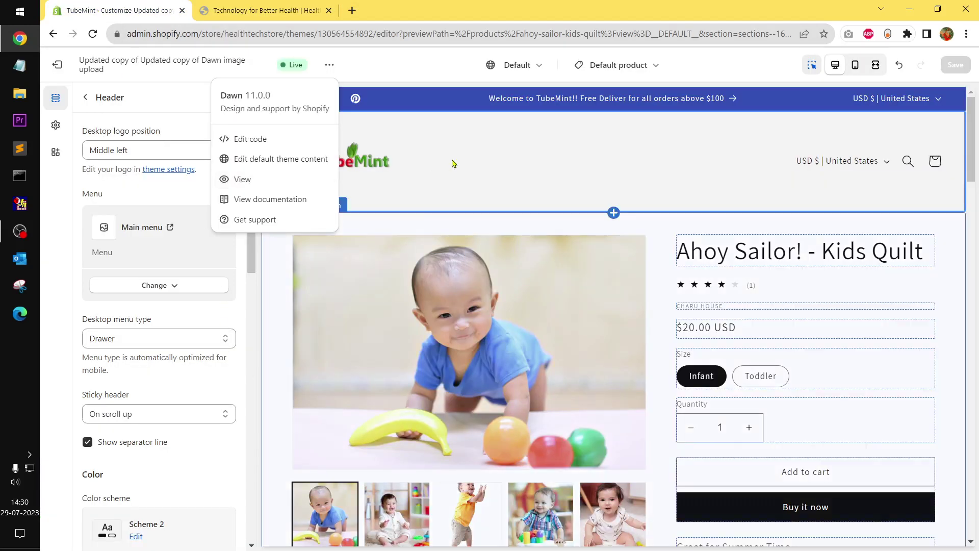
left_click(337, 240)
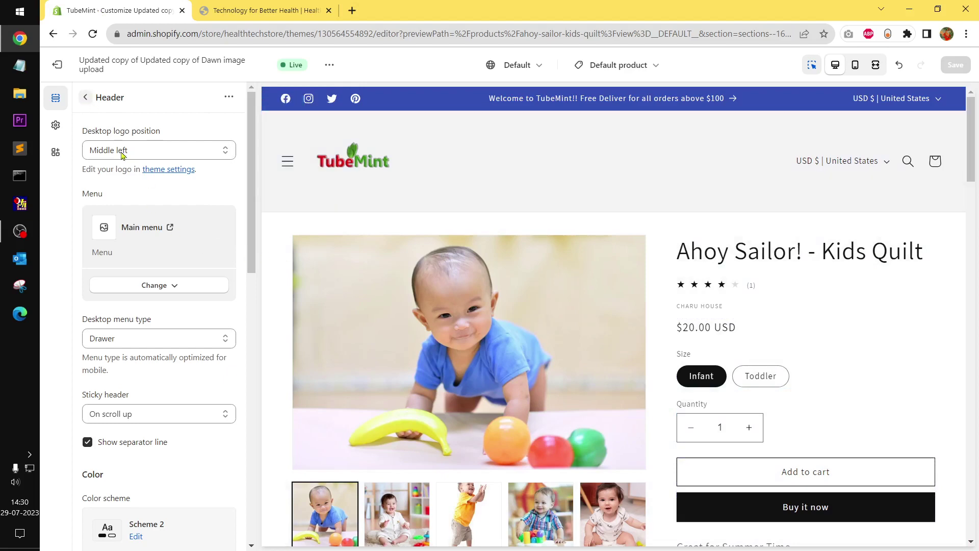
scroll(209, 352, "down", 5)
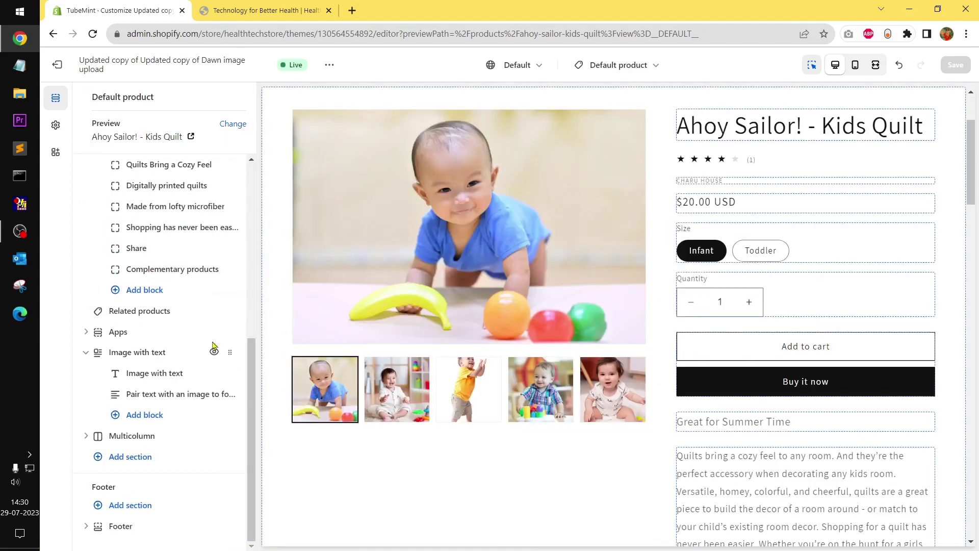
scroll(213, 342, "up", 10)
- Open the Shopify/dawn releases page on GitHub in a new browser tab
left_click(351, 10)
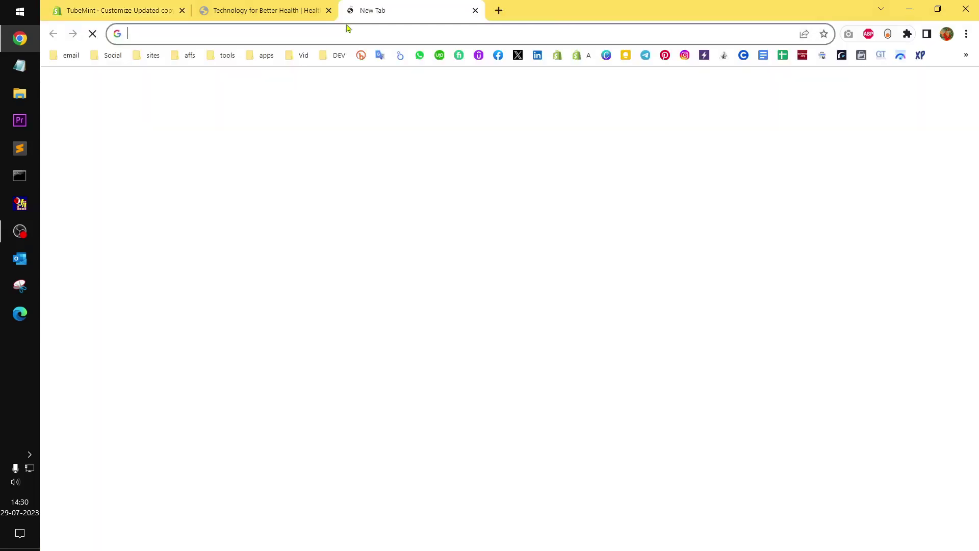
left_click(346, 28)
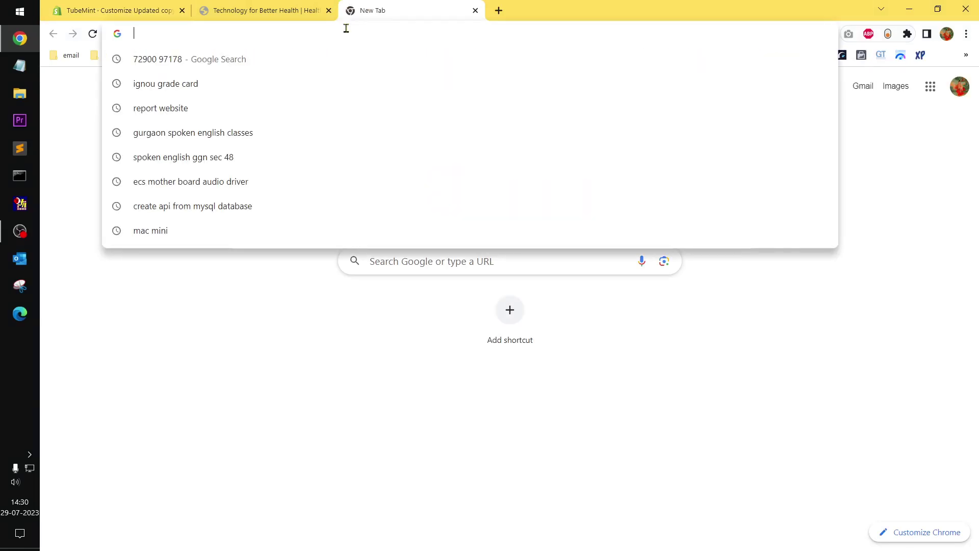
type("git")
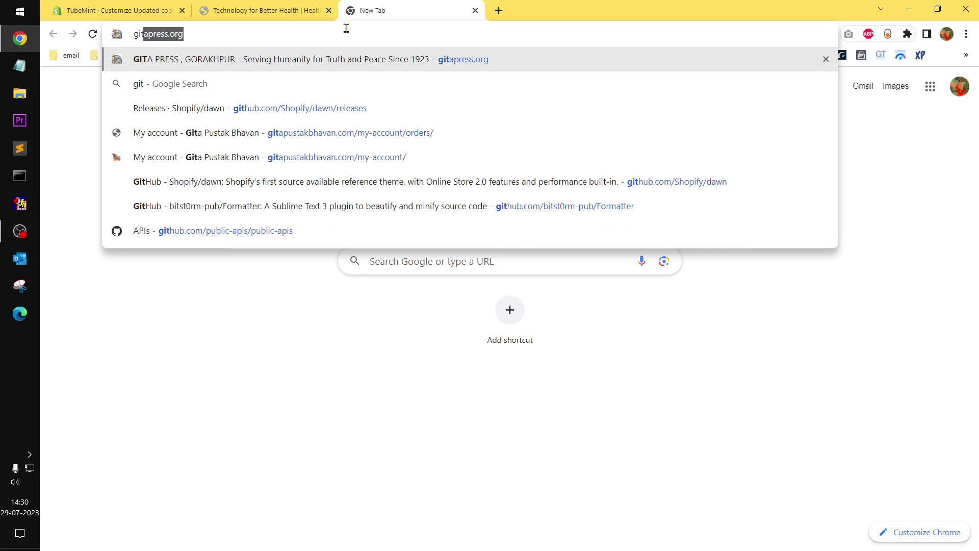
key("Delete")
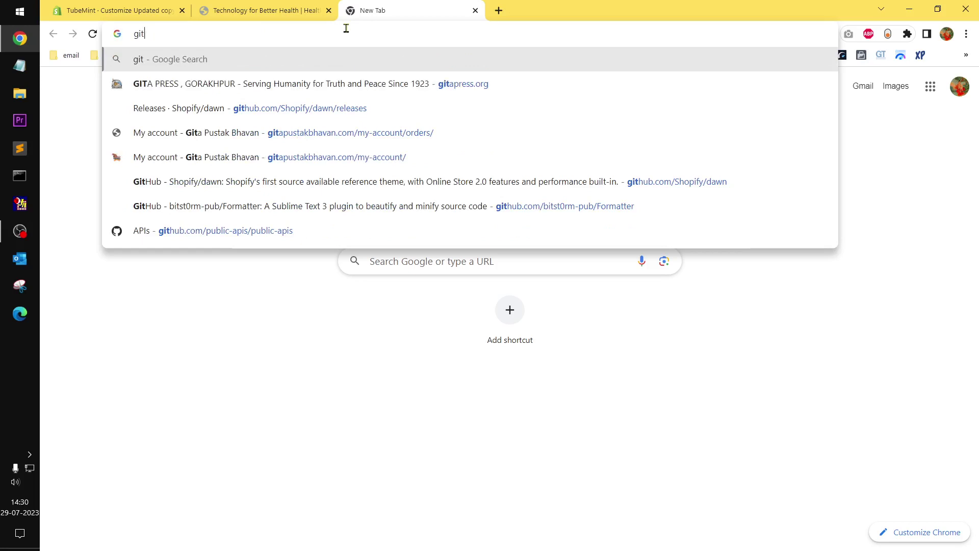
type("hub.com/Shopify/dawn")
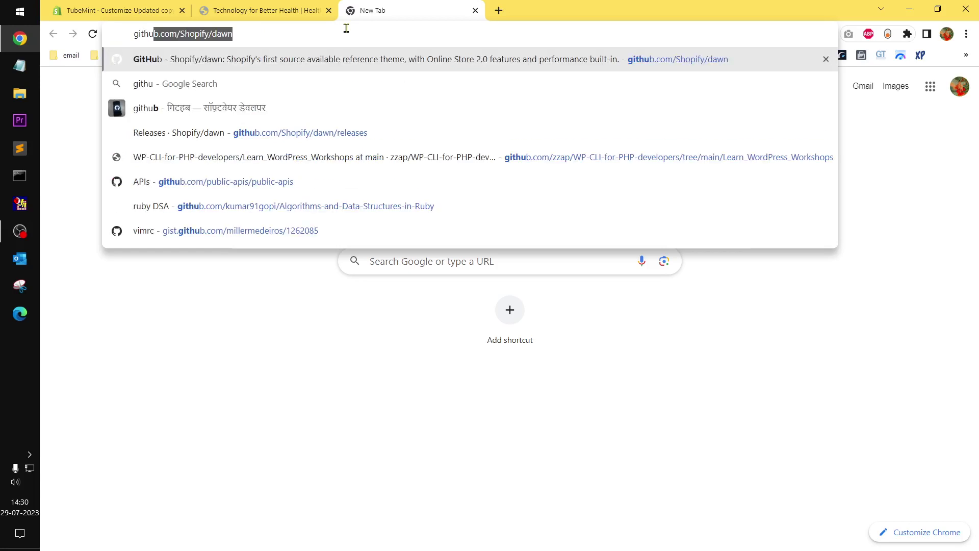
key("Down")
key("Down")
key("Down")
key("Return")
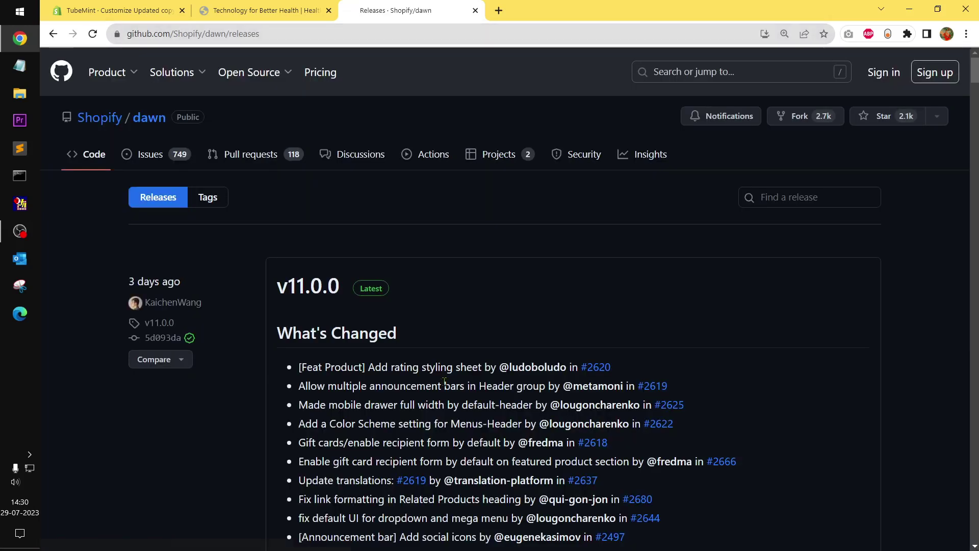
- Read through the v11.0.0 list of changes on the Shopify/dawn releases page
left_click_drag(322, 369, 520, 379)
left_click(521, 379)
left_click_drag(975, 70, 975, 75)
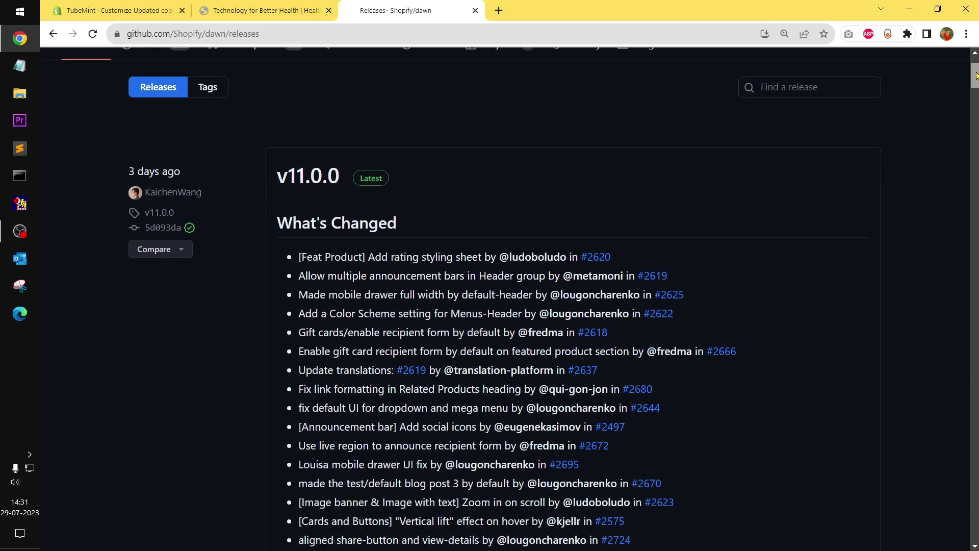
left_click_drag(977, 75, 976, 80)
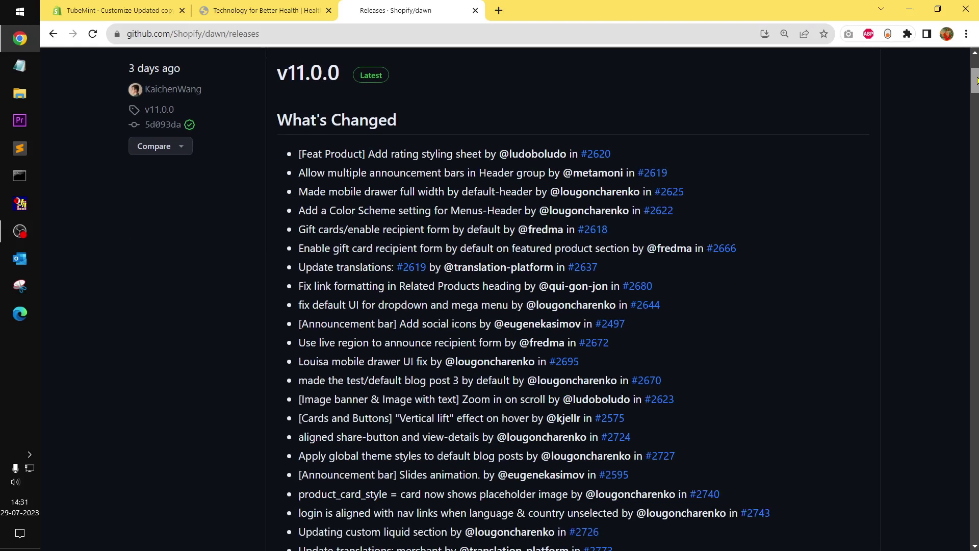
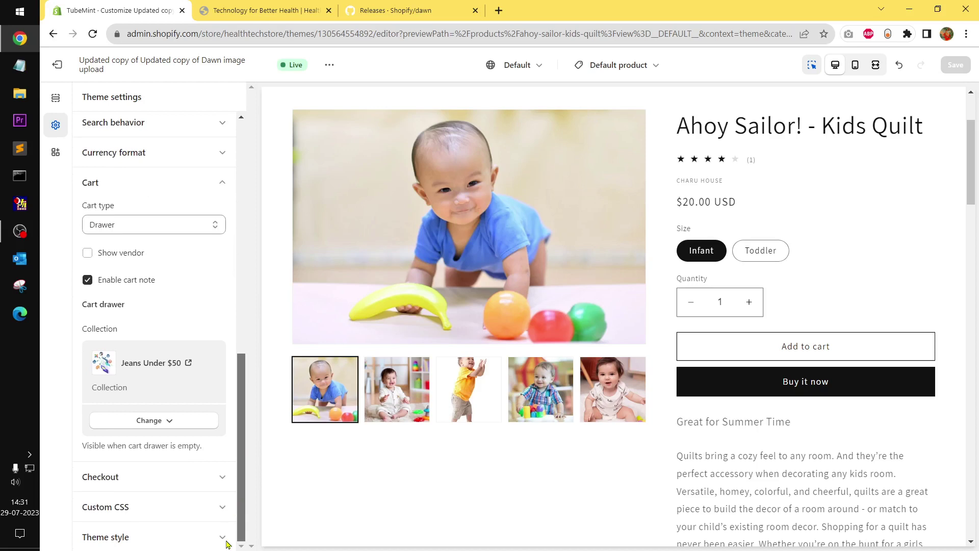
- Collapse the Cart group in the theme settings and look through the Product cards options
scroll(232, 519, "up", 3)
left_click(219, 327)
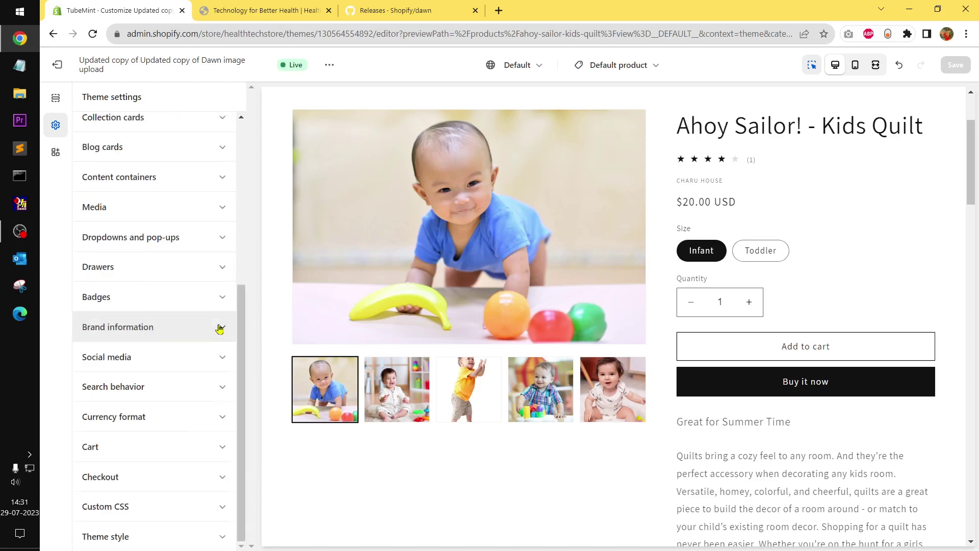
left_click_drag(243, 386, 253, 260)
left_click(179, 312)
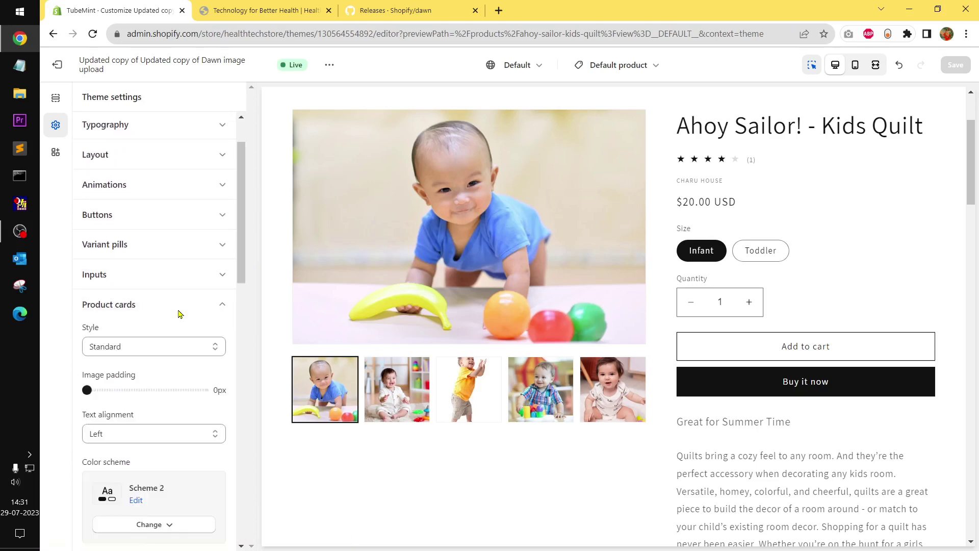
left_click_drag(241, 274, 247, 461)
left_click(207, 342)
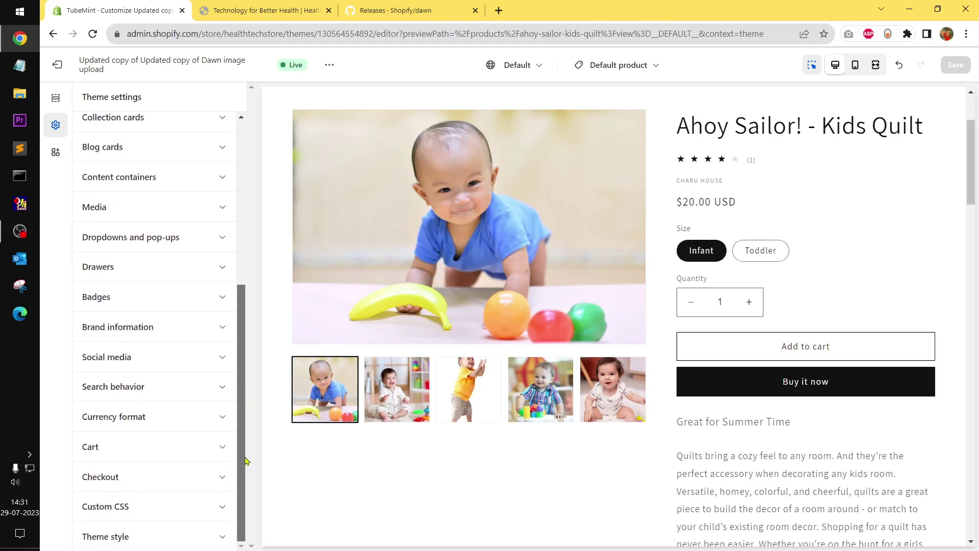
- View the theme style options, leave them and return to the start of the theme settings list
left_click(174, 541)
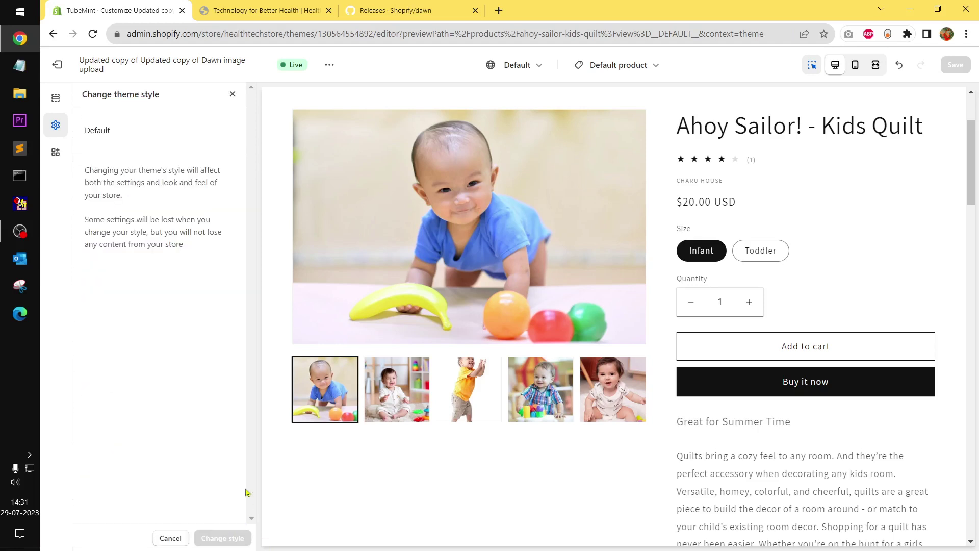
left_click(233, 93)
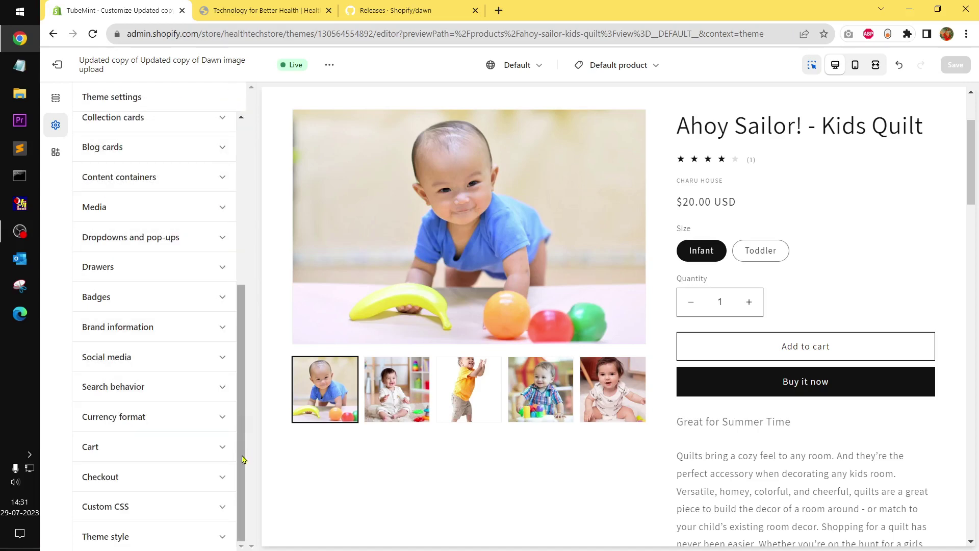
left_click_drag(247, 363, 250, 193)
- Check the GitHub release note on the gift card recipient form for the featured product section, and return to the theme editor
left_click(427, 6)
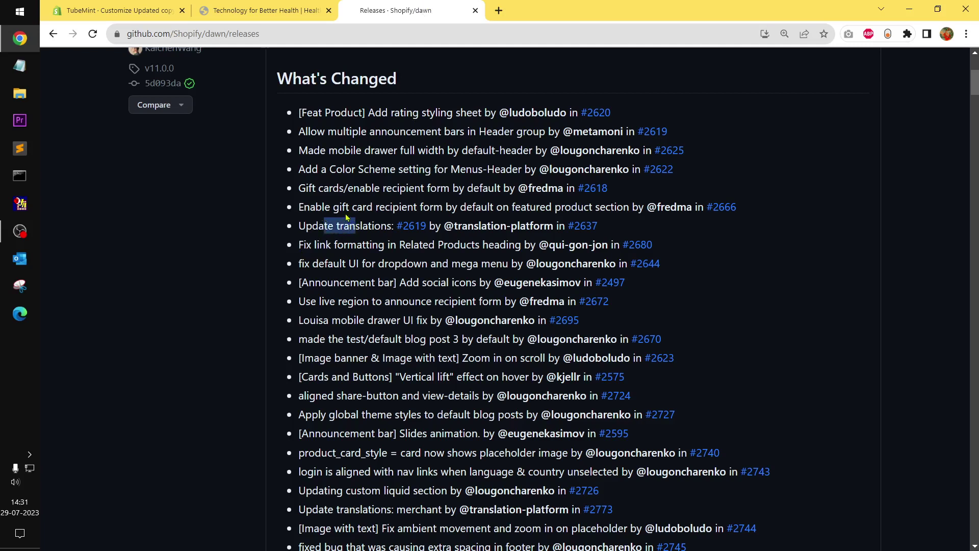
left_click_drag(342, 207, 633, 208)
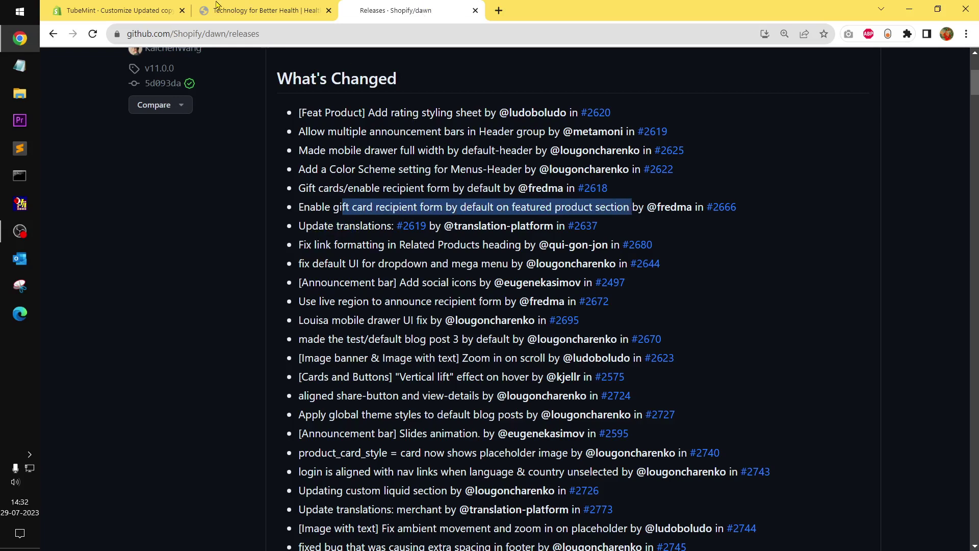
left_click(212, 5)
left_click(121, 5)
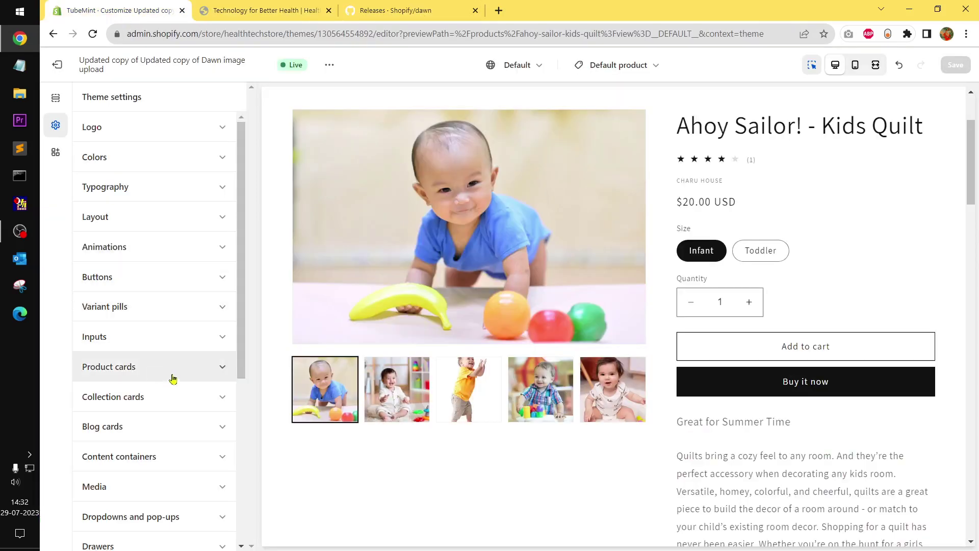
- Switch the theme editor to the Home page template and show its section list
scroll(150, 288, "down", 5)
scroll(151, 287, "up", 5)
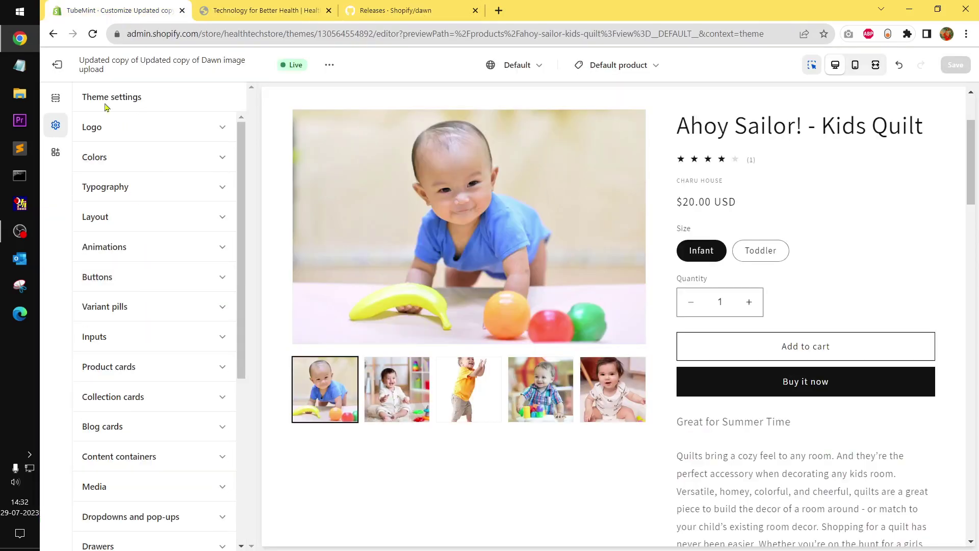
left_click(623, 66)
left_click(565, 124)
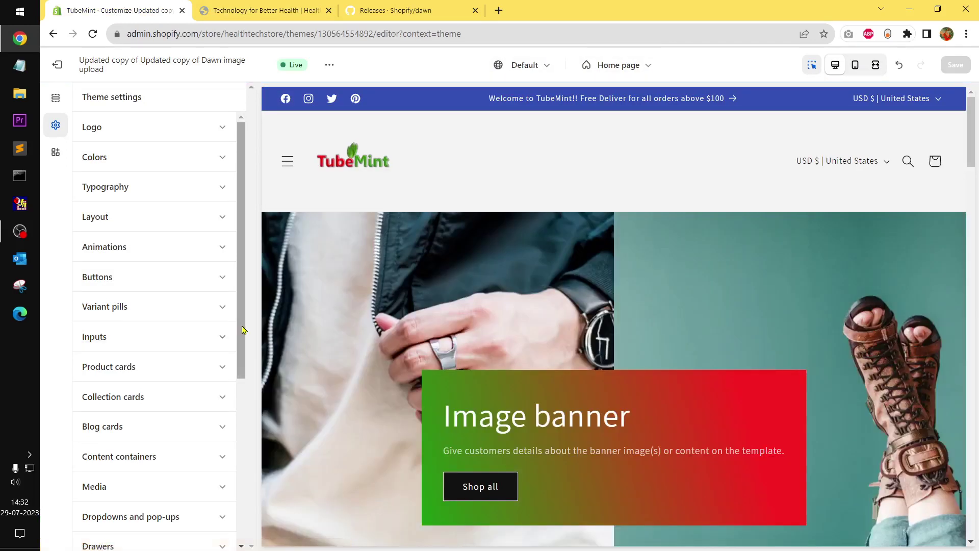
scroll(243, 330, "down", 2)
scroll(243, 330, "up", 2)
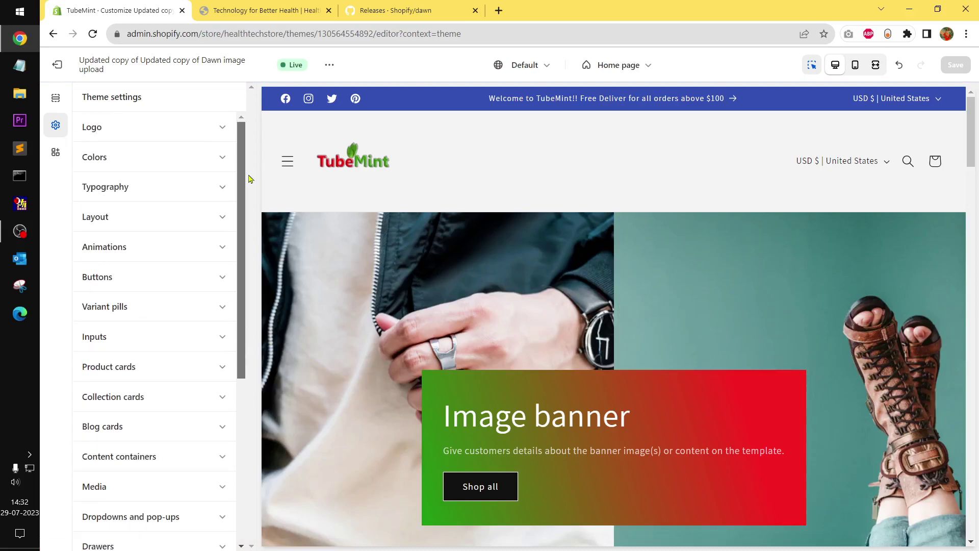
left_click(55, 98)
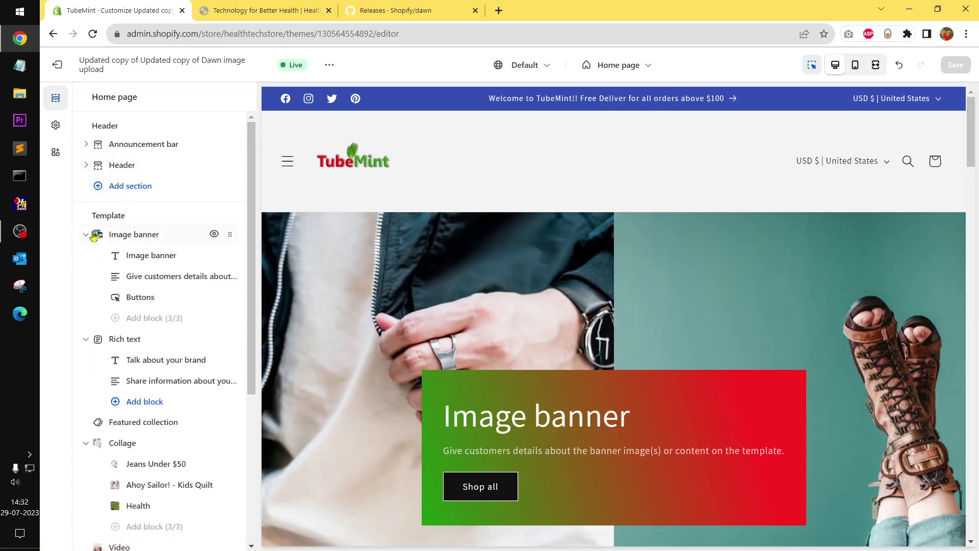
- Collapse the Image banner, Rich text, Collage and Multicolumn sections in the Home page template
left_click(93, 236)
left_click(86, 235)
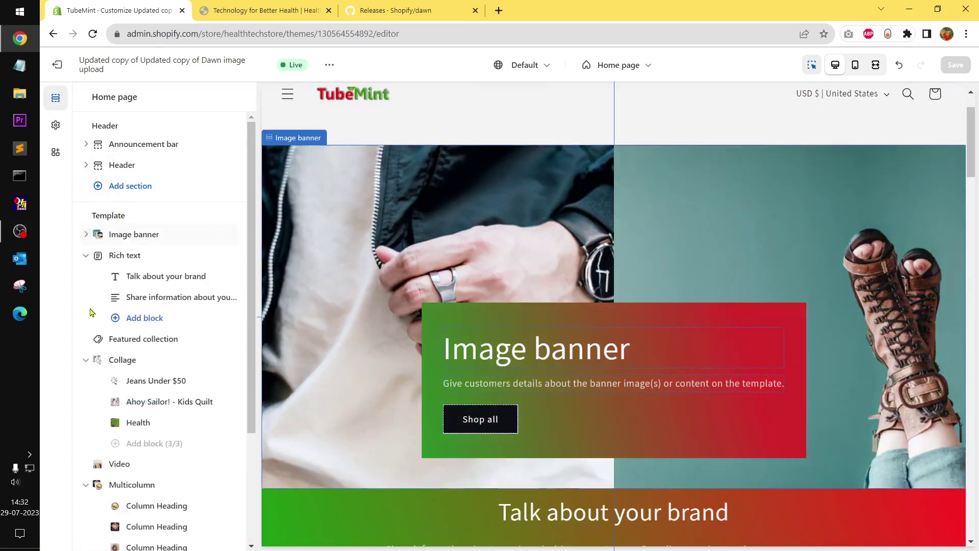
left_click(86, 255)
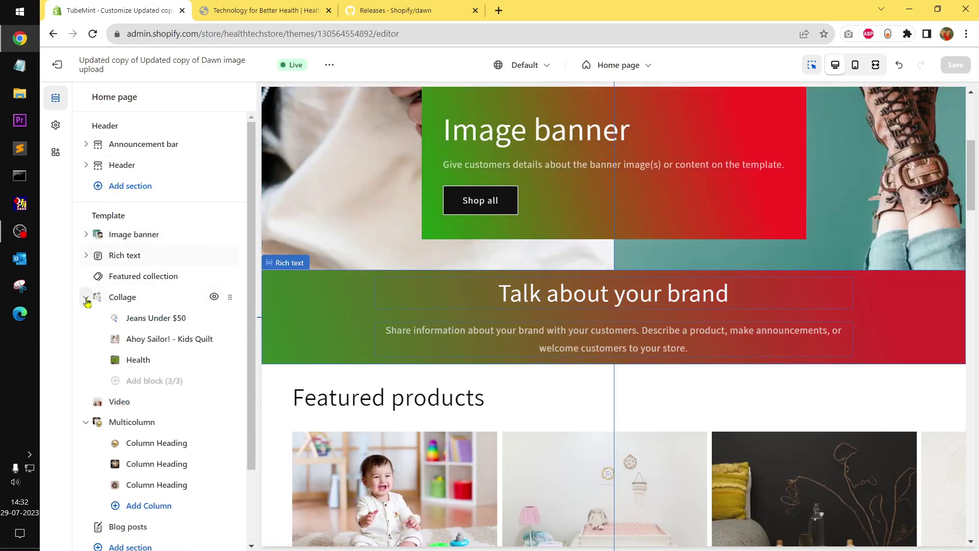
left_click(86, 298)
left_click(88, 340)
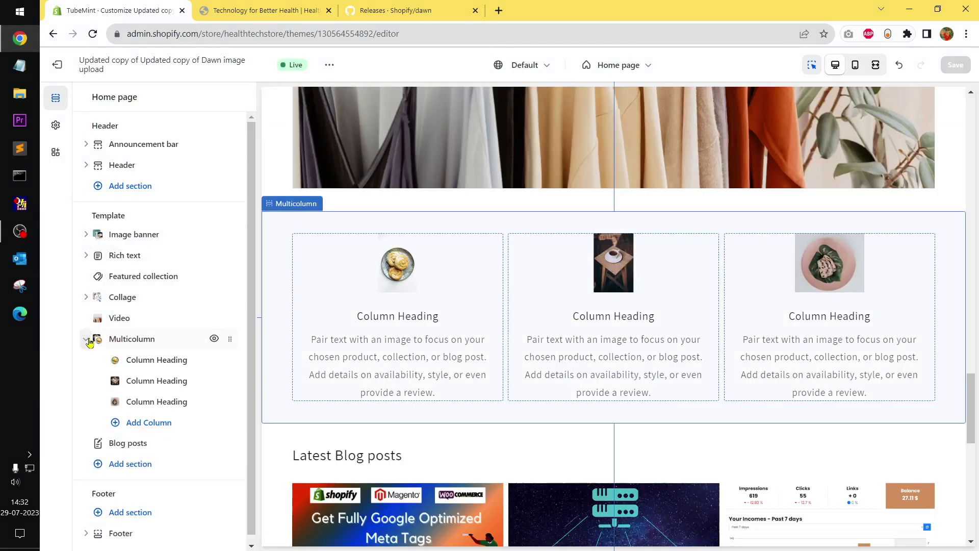
left_click(89, 341)
- Add a Featured product section to the Home page template below Blog posts
left_click(120, 383)
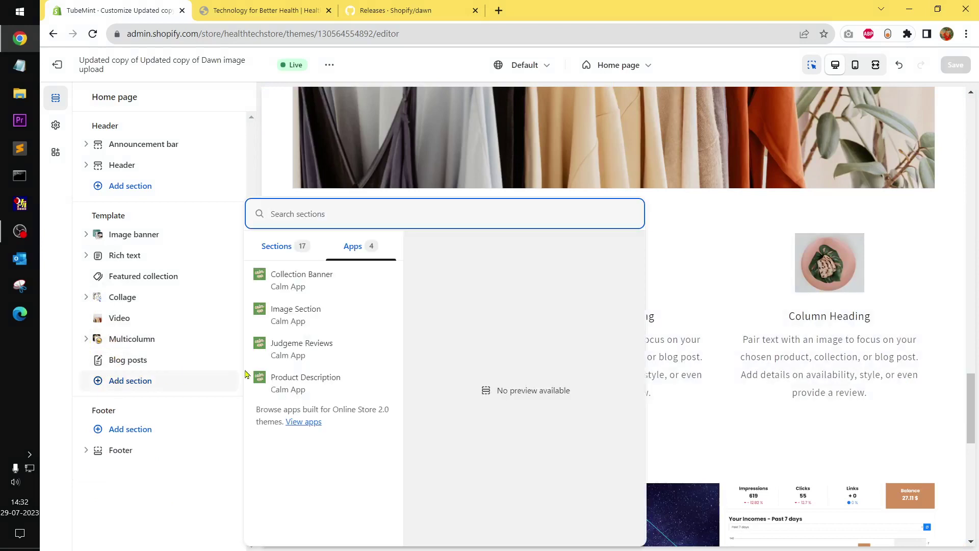
left_click(282, 249)
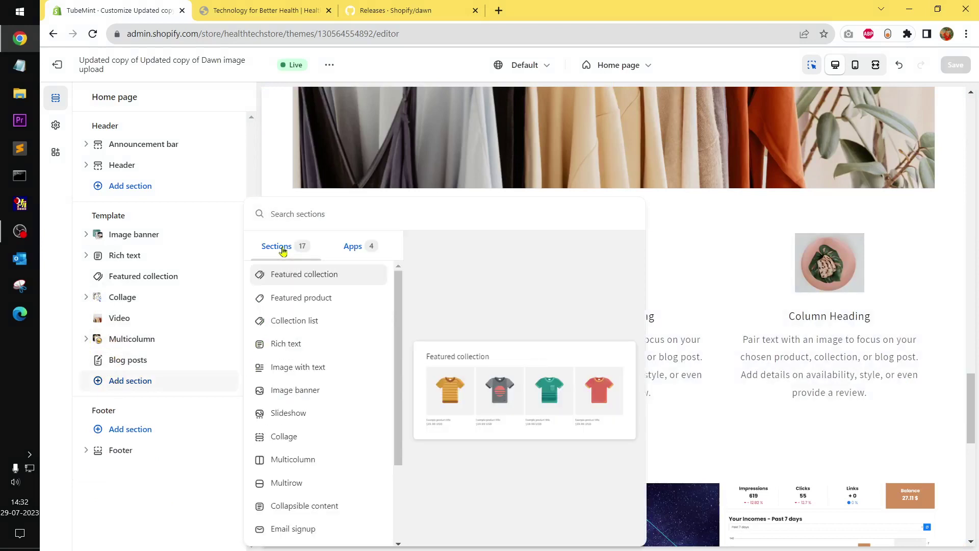
left_click(301, 301)
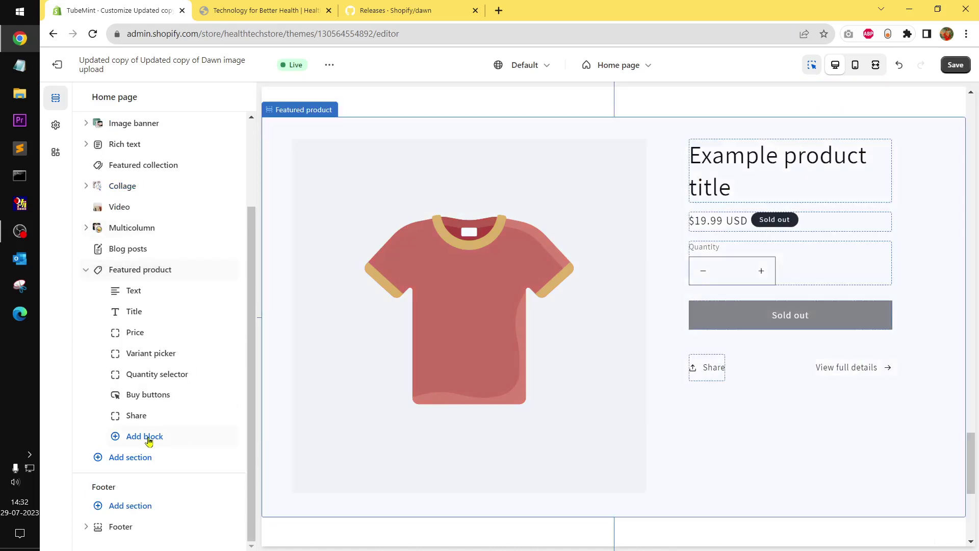
- Search the blocks available for the Featured product section for "gift" and clear the search
left_click(149, 439)
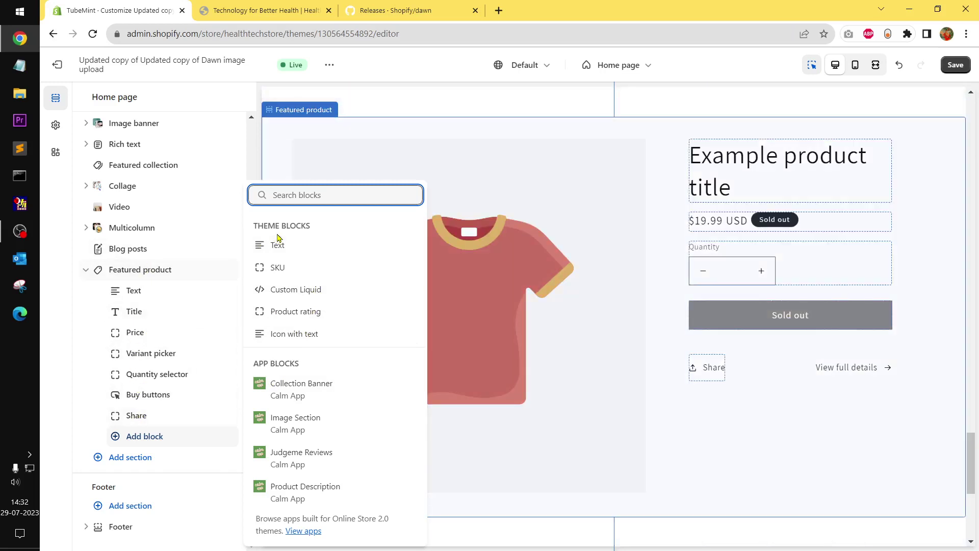
type("gift")
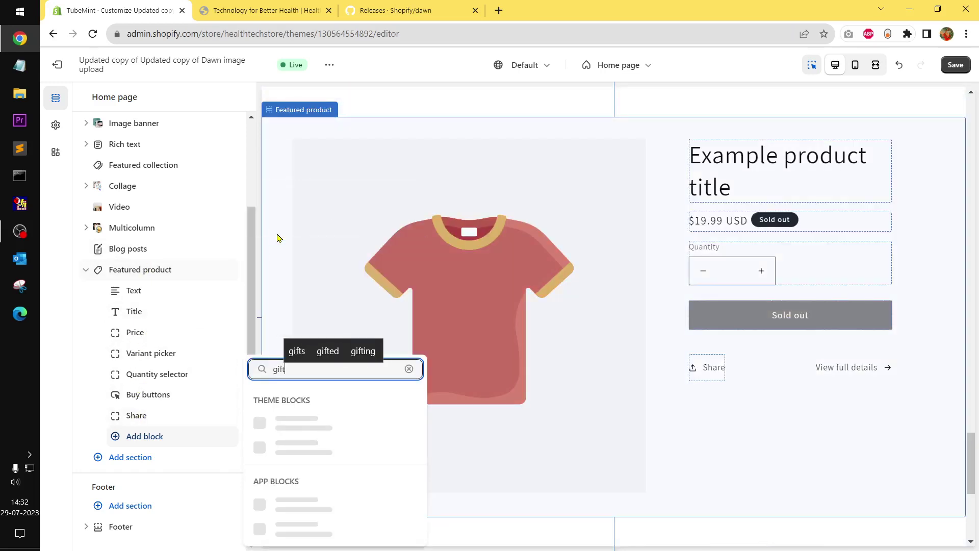
key("BackSpace")
key("BackSpace")
key("BackSpace")
key("BackSpace")
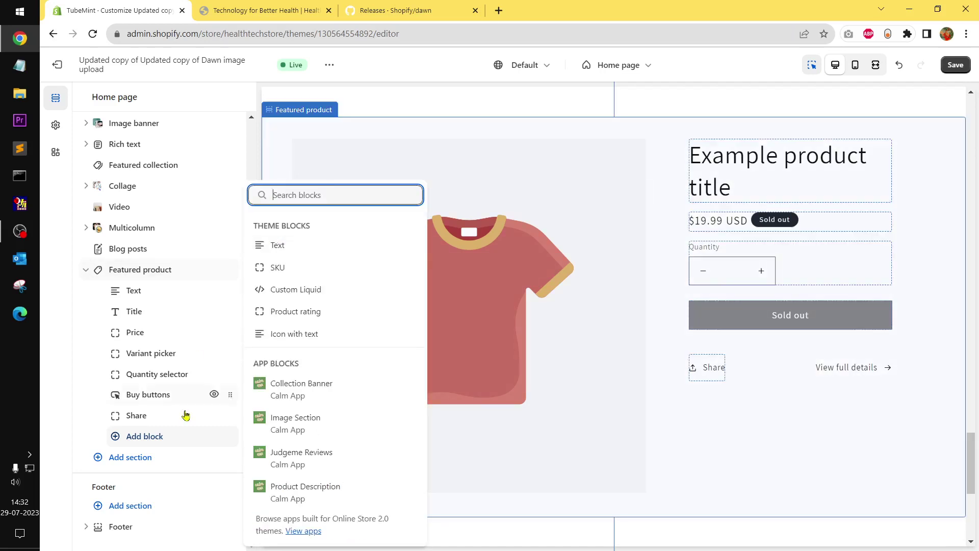
- Assign Bedside Table as the product of the Featured product section
left_click(152, 270)
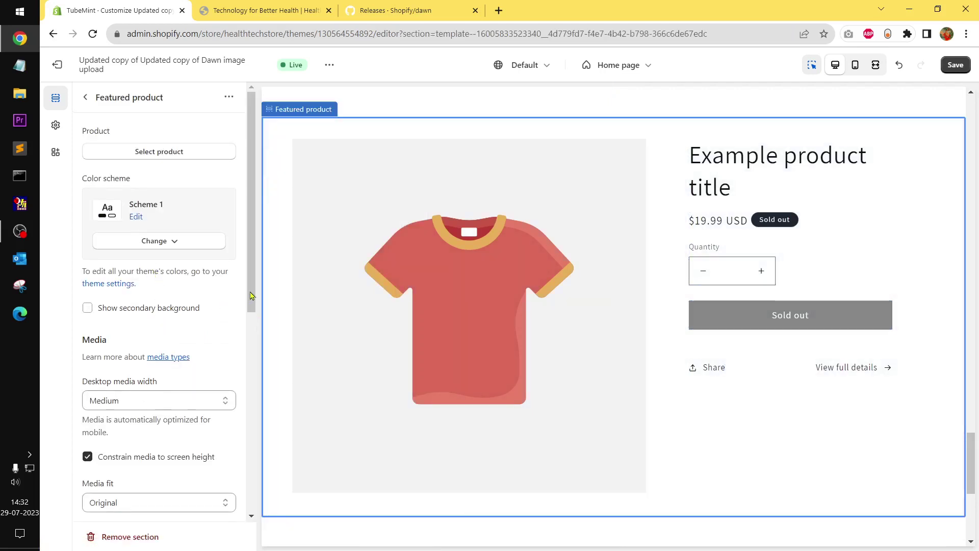
left_click(164, 152)
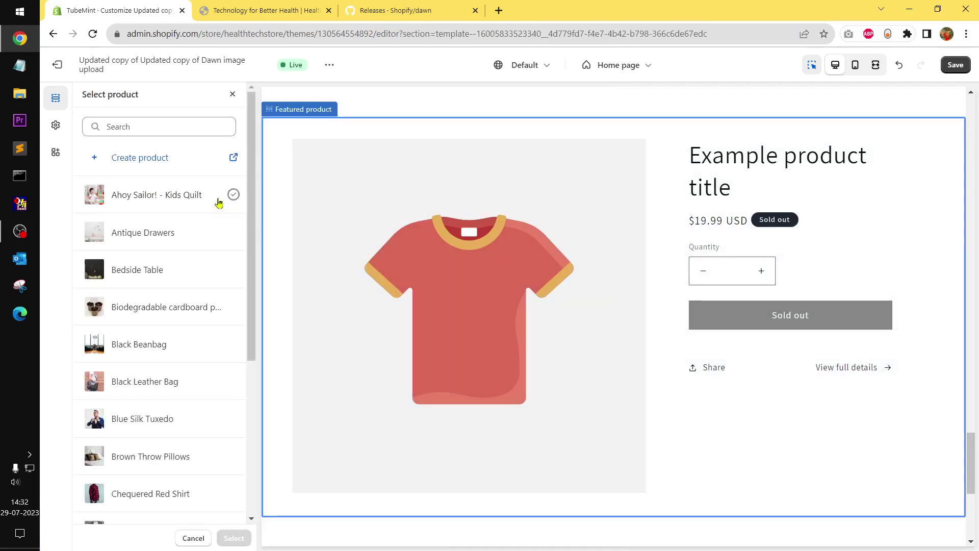
left_click(164, 271)
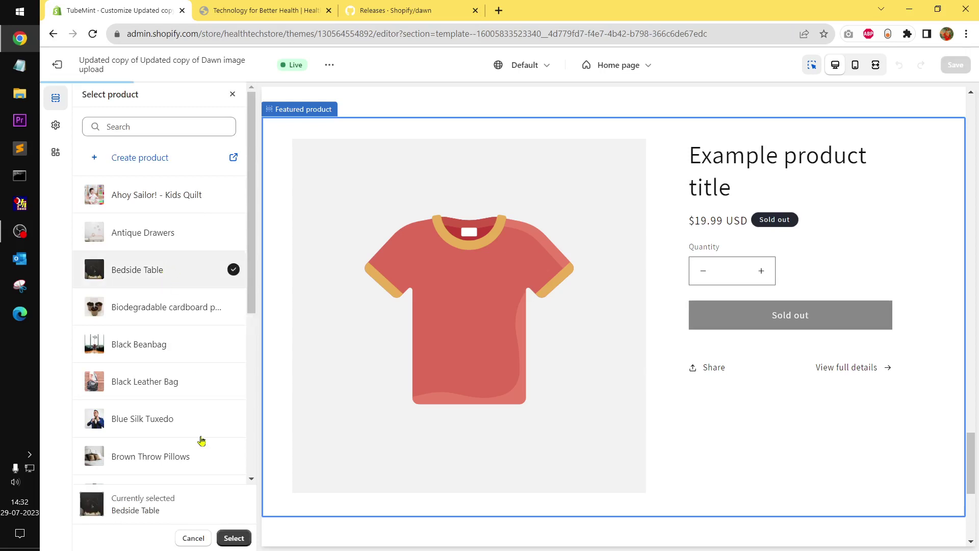
left_click(234, 538)
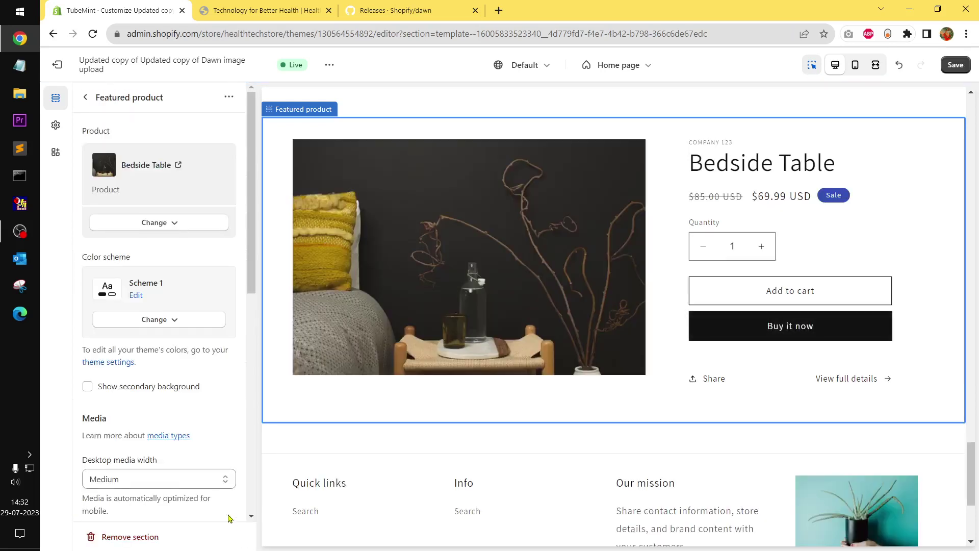
- Enable the secondary background for the Featured product section, try color scheme Scheme 5 and settle on Scheme 4
mouse_move(253, 245)
left_mouse_down()
mouse_move(239, 491)
mouse_move(257, 240)
left_mouse_up()
left_click(164, 280)
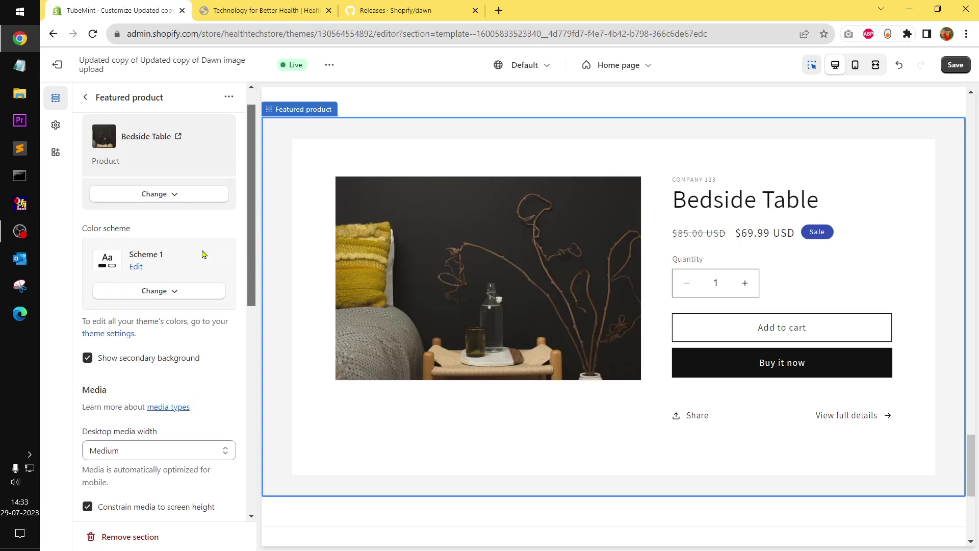
left_click(153, 293)
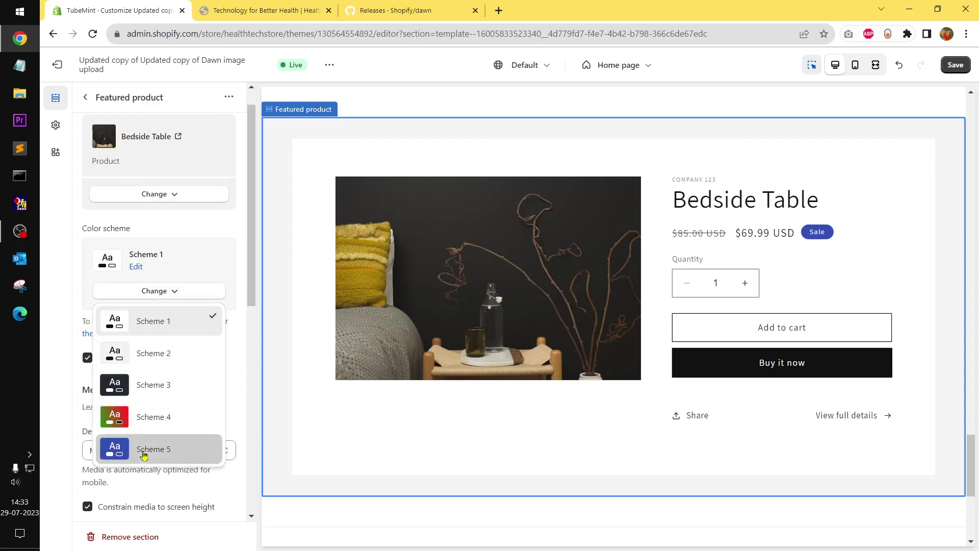
left_click(169, 450)
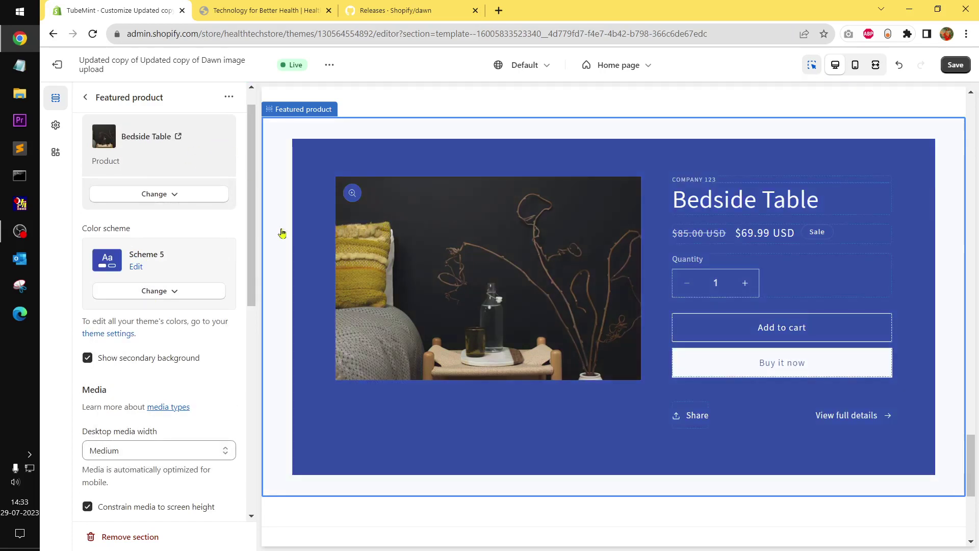
left_click(182, 295)
left_click(159, 428)
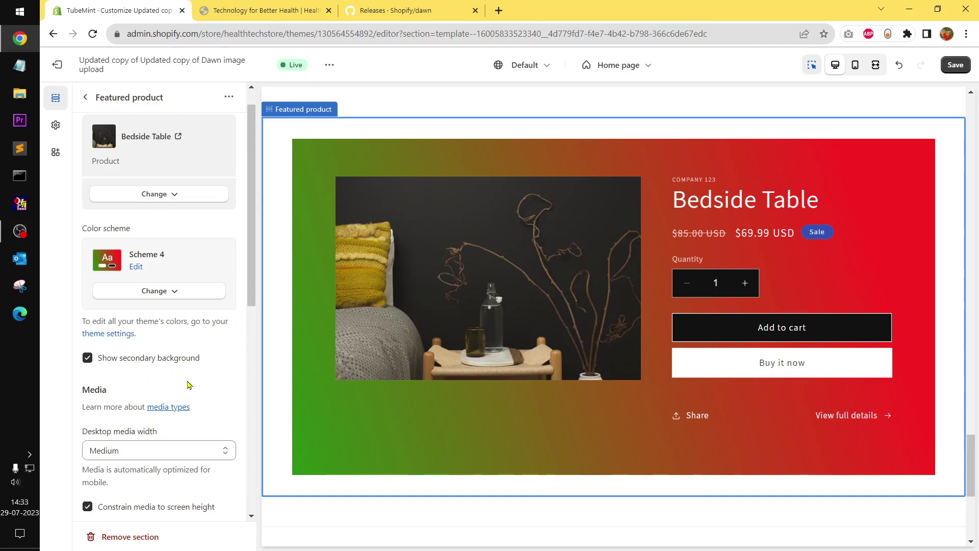
- Look through the remaining Featured product settings and open the settings of its Share block
scroll(188, 385, "down", 8)
scroll(189, 383, "up", 10)
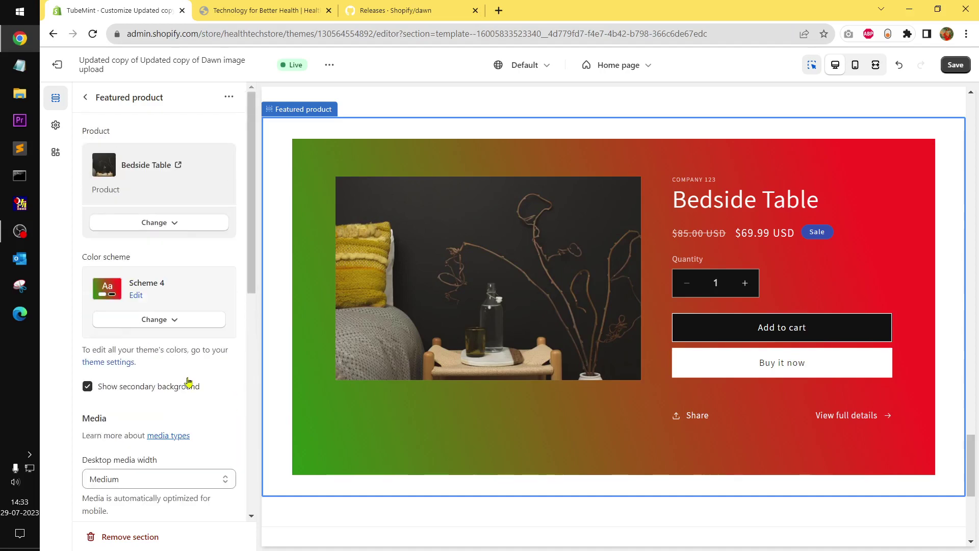
left_click(85, 96)
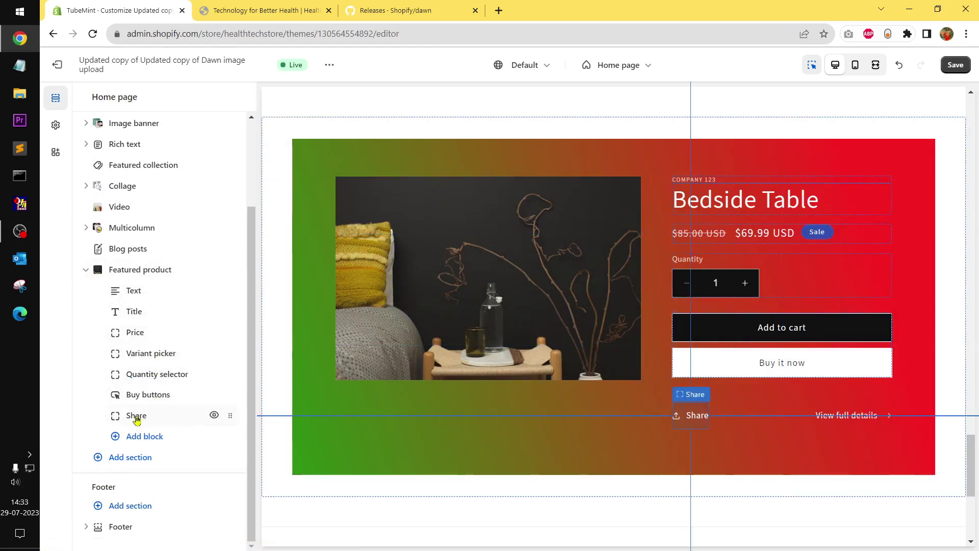
left_click(172, 421)
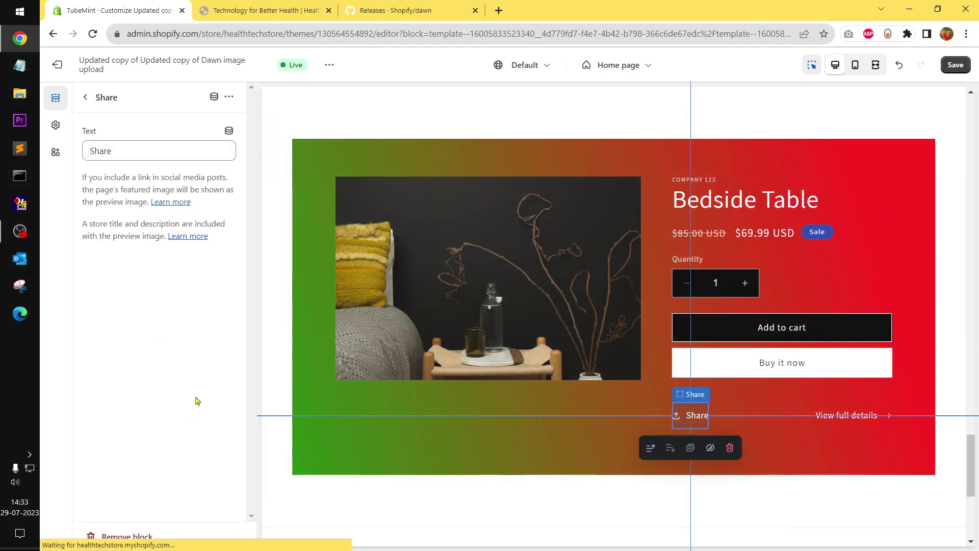
- Remove the Share block from the Featured product section and view the blocks that can be added to it
left_click(121, 537)
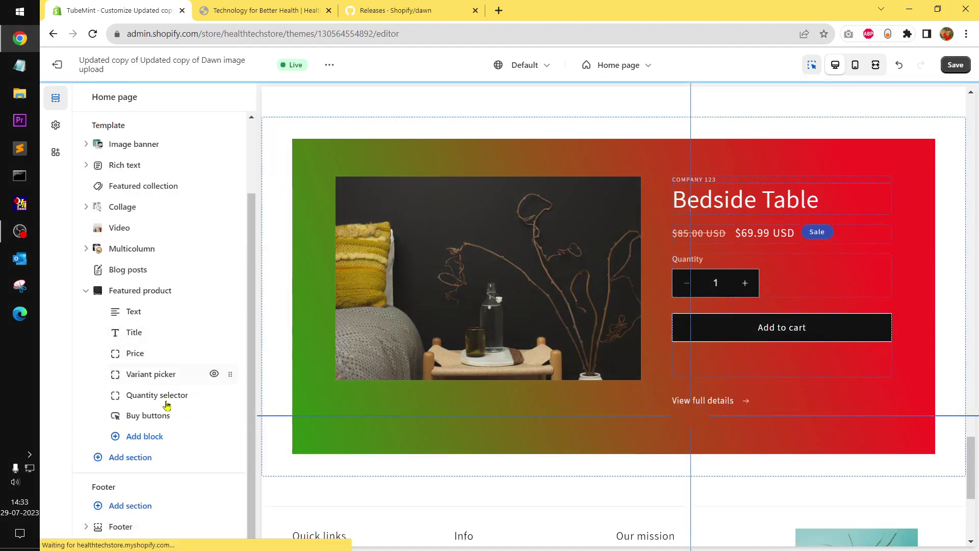
left_click(141, 439)
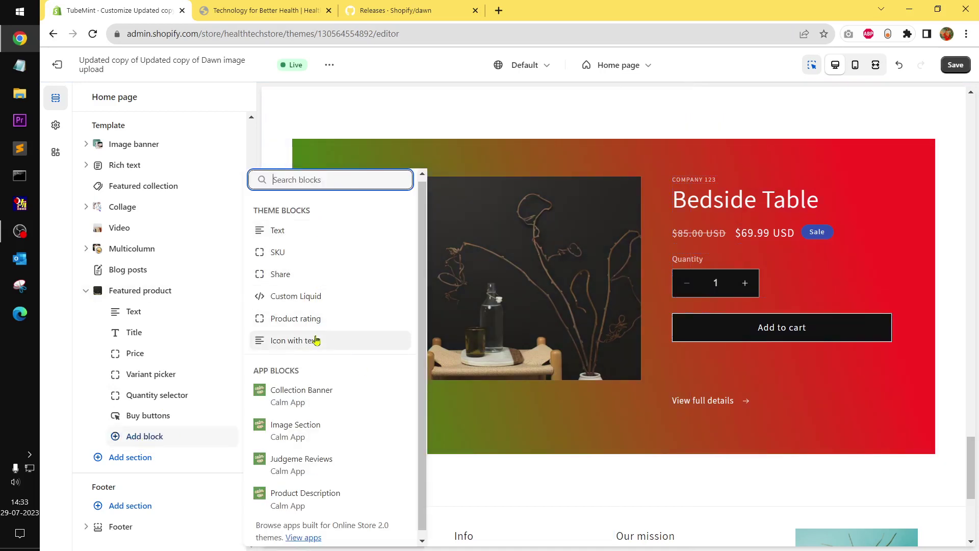
left_click(368, 67)
- Switch to the Dawn release notes on GitHub and read the changes from the gift card recipient form to the dropdown and mega menu fix
left_click(409, 9)
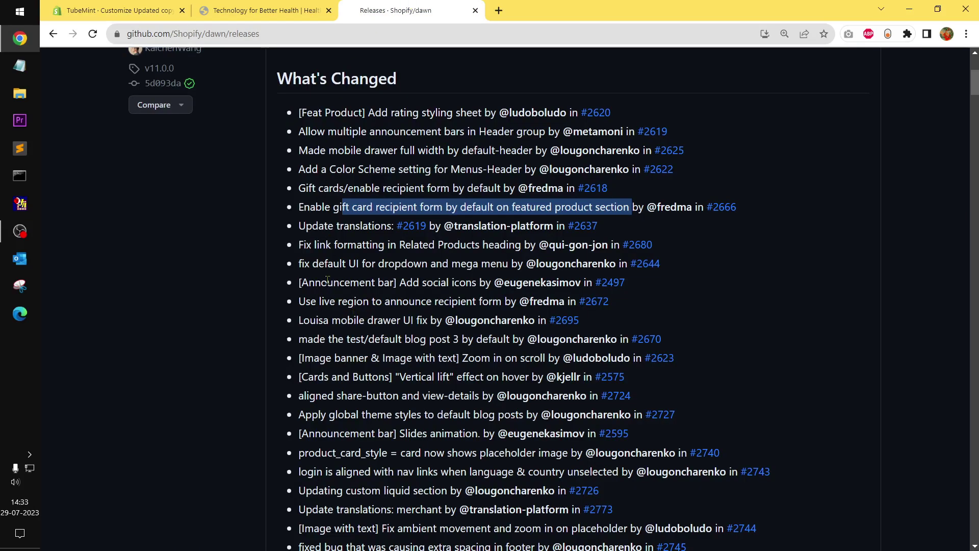
left_click(310, 209)
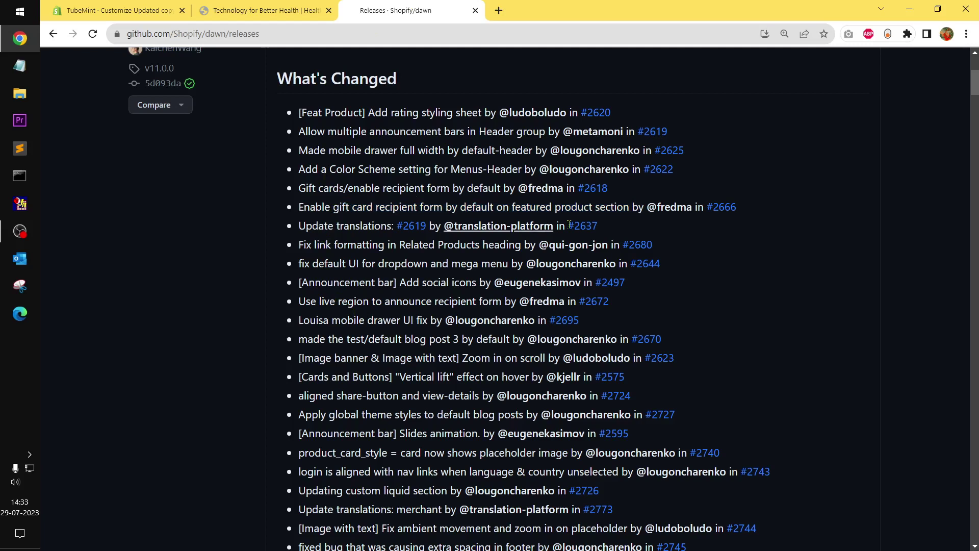
mouse_move(730, 211)
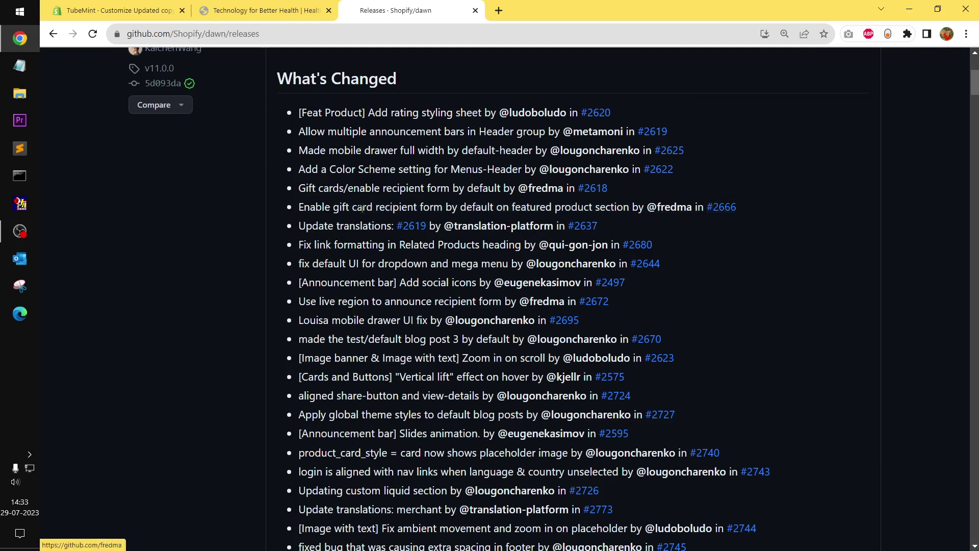
left_click_drag(337, 230, 387, 228)
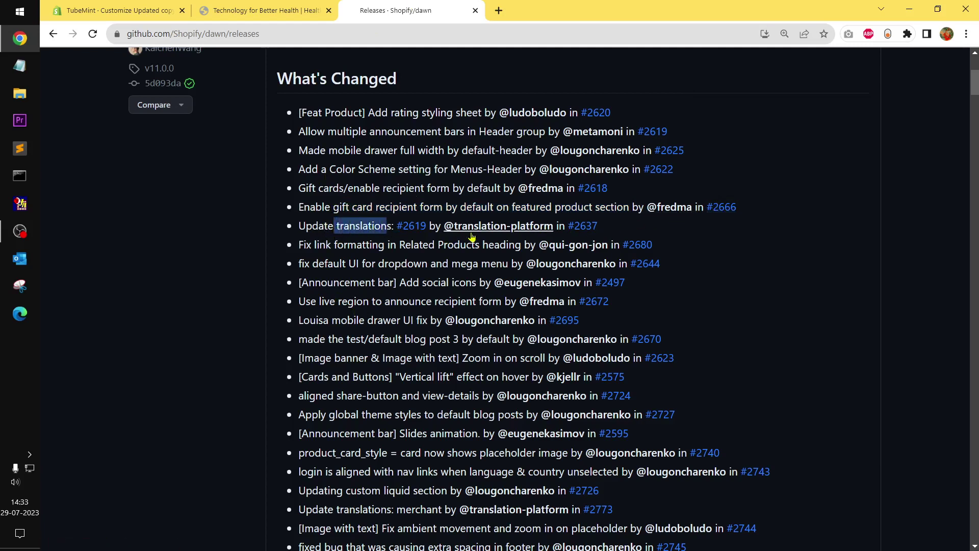
left_click_drag(300, 247, 313, 248)
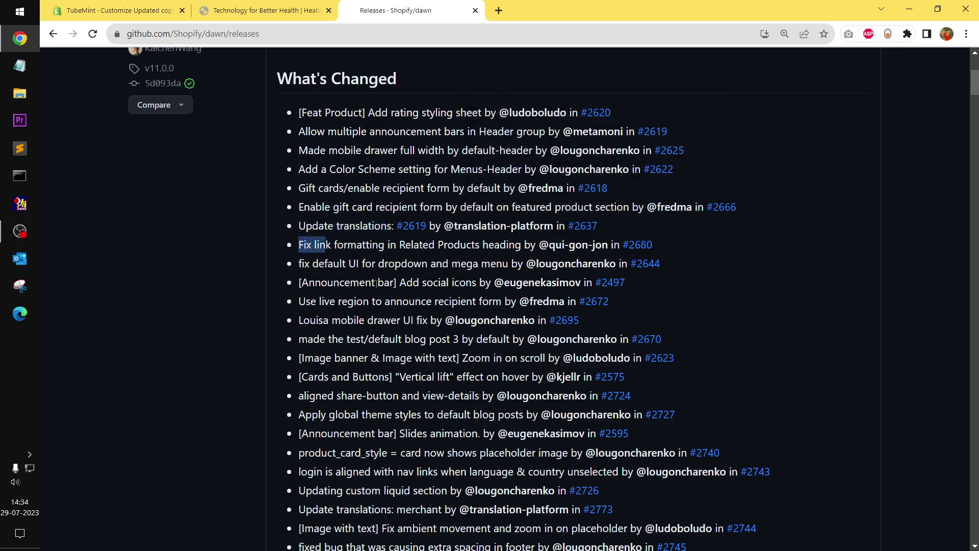
left_click(395, 292)
double_click(500, 247)
left_click(320, 278)
left_click_drag(302, 264, 510, 263)
left_click(508, 276)
- Read the release entries on announcement bar social icons, the live region for the recipient form, and the mobile drawer fix
left_click_drag(334, 284, 477, 287)
left_click(438, 320)
left_click_drag(399, 285, 485, 285)
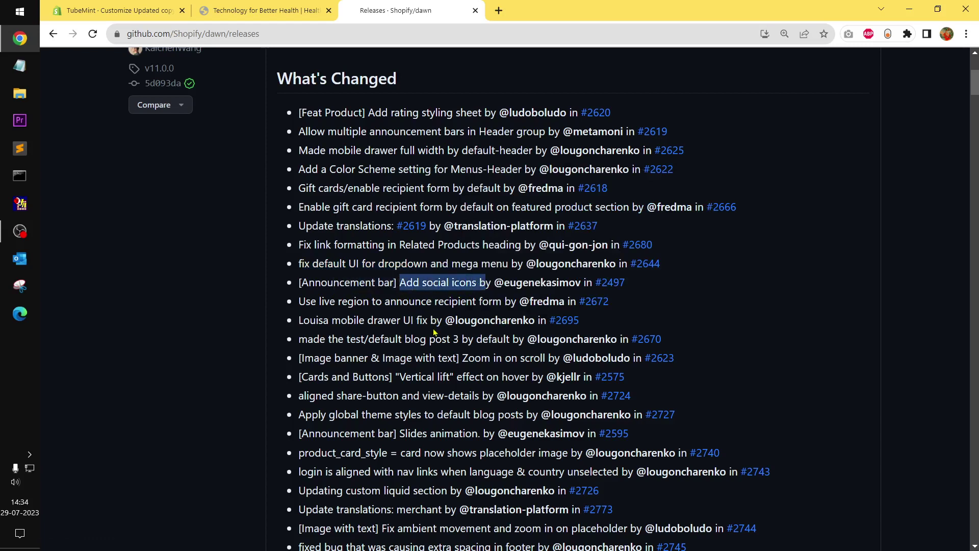
left_click_drag(435, 332, 431, 320)
left_click_drag(325, 301, 434, 301)
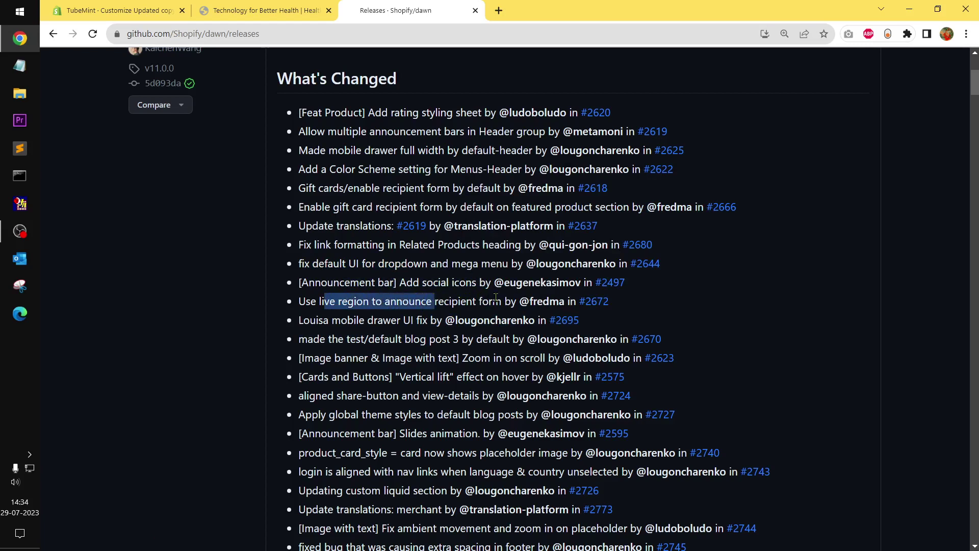
left_click_drag(304, 320, 470, 320)
left_click(391, 377)
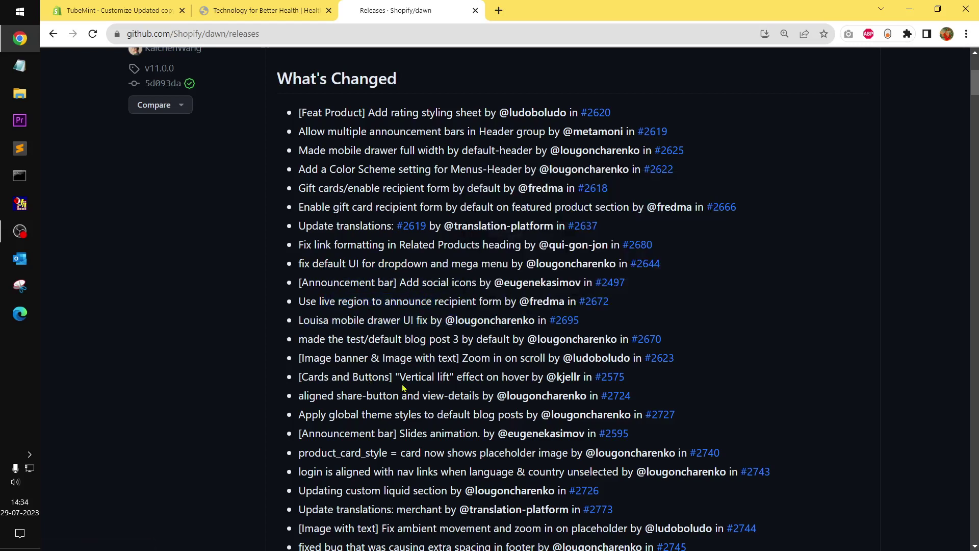
- Read the release entries on default blog posts, zoom in on scroll, the "Vertical lift" hover effect, and share-button alignment
left_click_drag(365, 341, 473, 340)
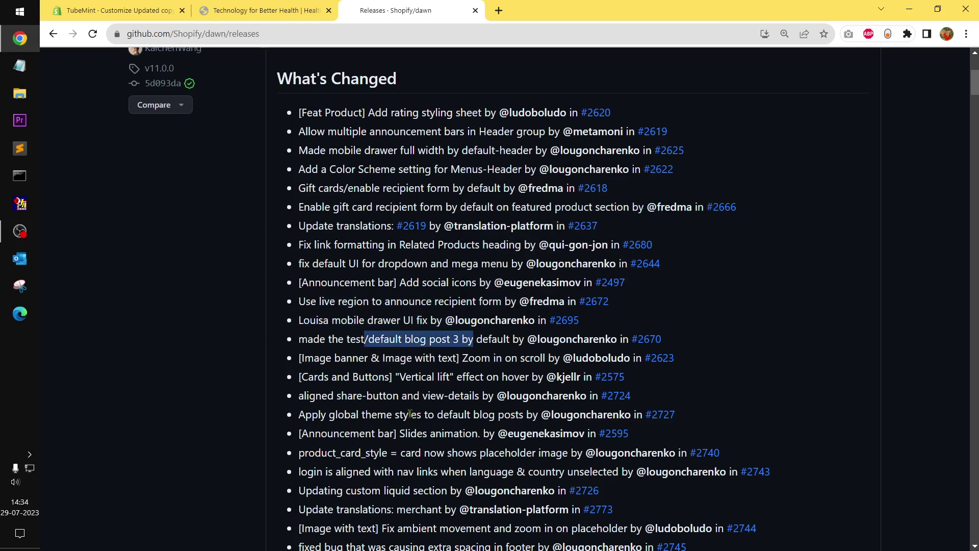
left_click_drag(386, 360, 551, 356)
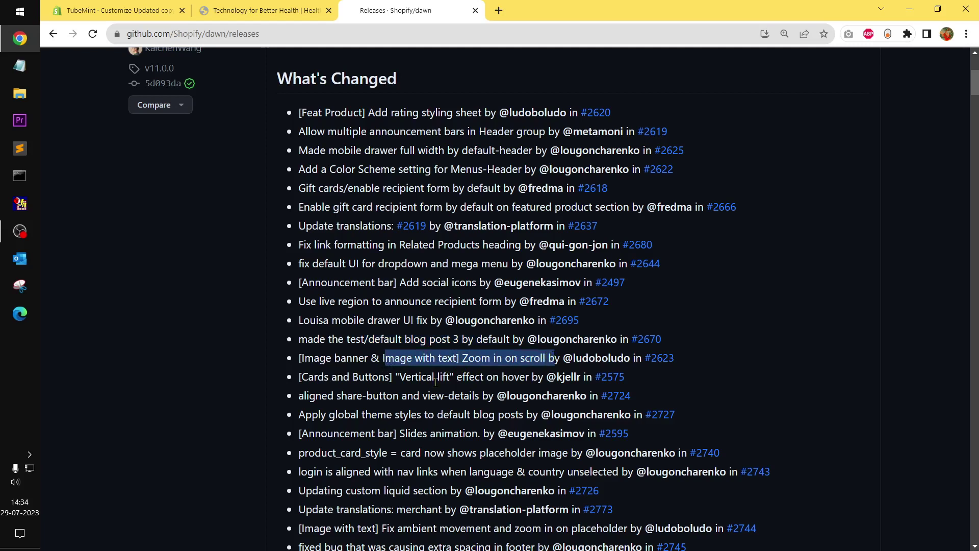
left_click(436, 393)
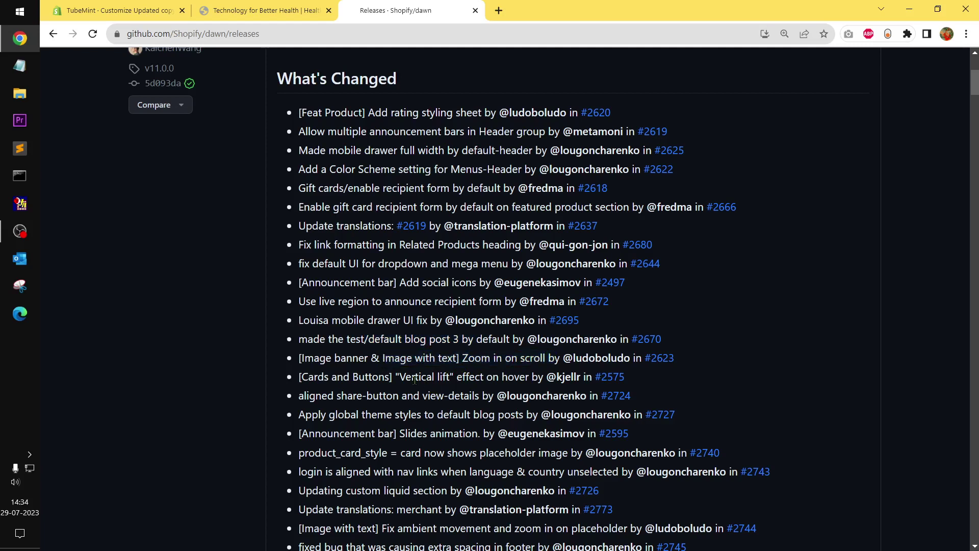
left_click_drag(405, 378, 493, 378)
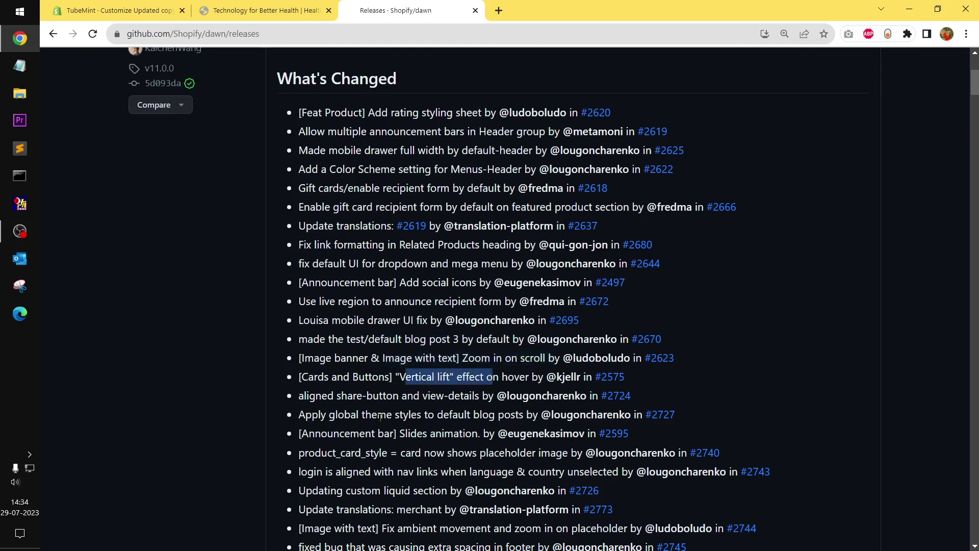
left_click_drag(316, 396, 477, 400)
left_click(364, 430)
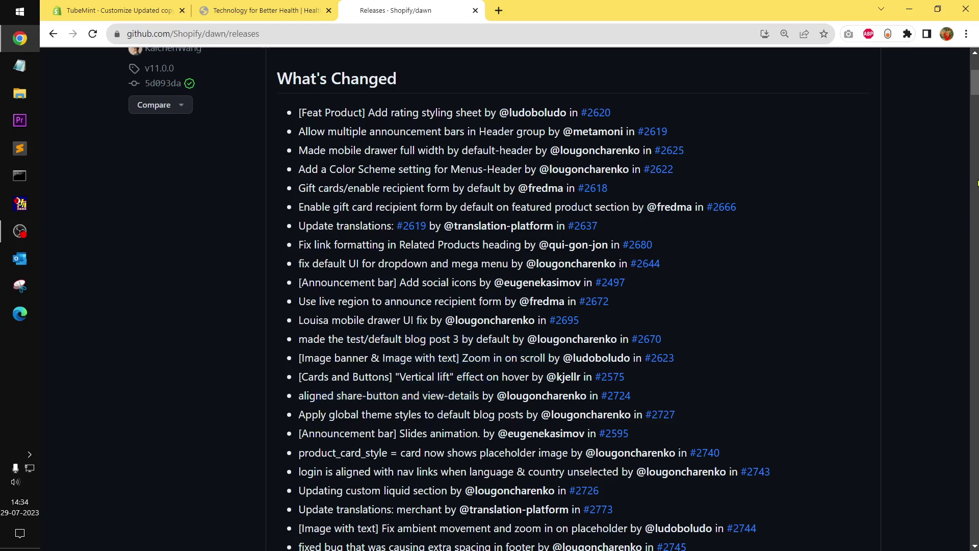
- Read the remaining v11.0.0 entries, including Utility Bar font sizes, the custom liquid link, cart subtotal padding, and B2B compare at price
left_click_drag(975, 85, 976, 101)
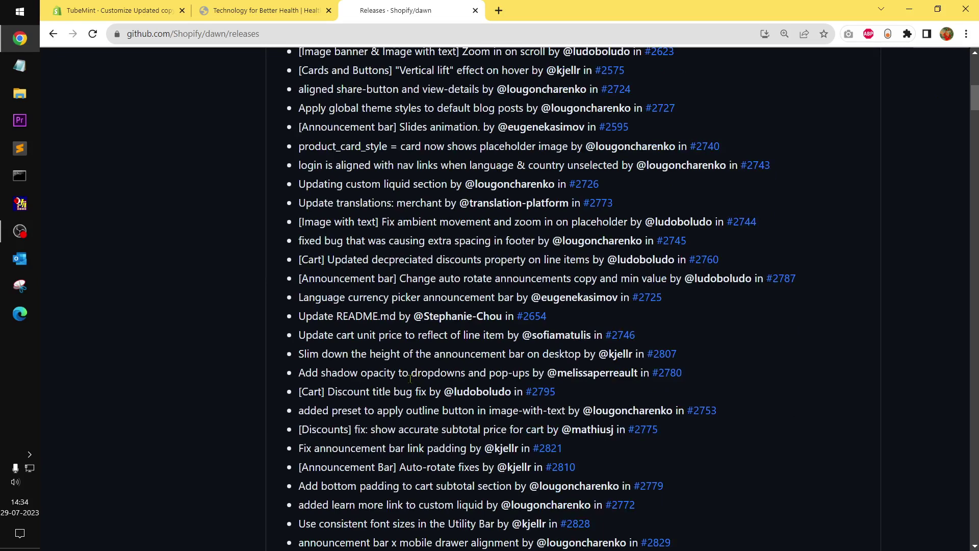
left_click_drag(383, 525, 591, 525)
left_click_drag(316, 507, 442, 507)
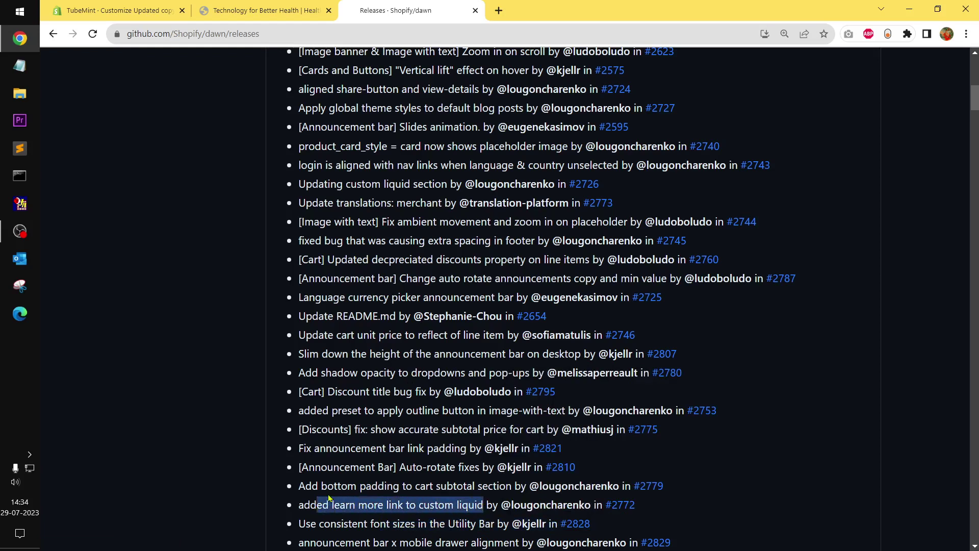
left_click_drag(306, 486, 417, 486)
left_click(413, 487)
scroll(414, 486, "down", 8)
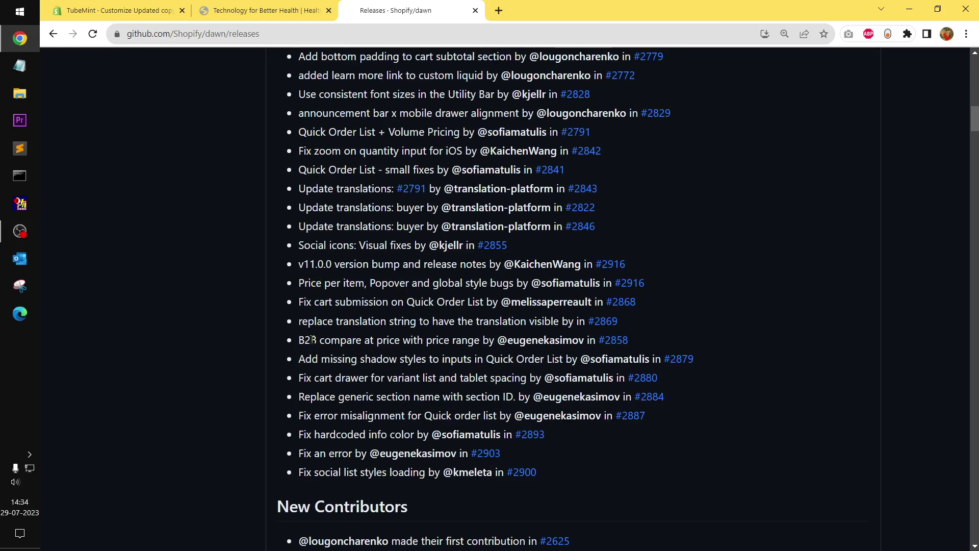
left_click_drag(311, 339, 452, 340)
left_click(433, 352)
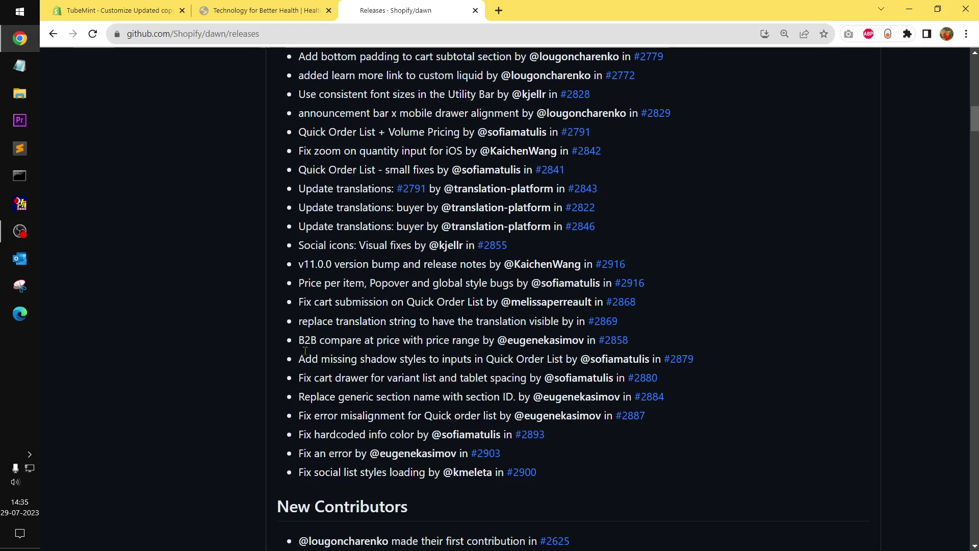
left_click_drag(306, 340, 423, 351)
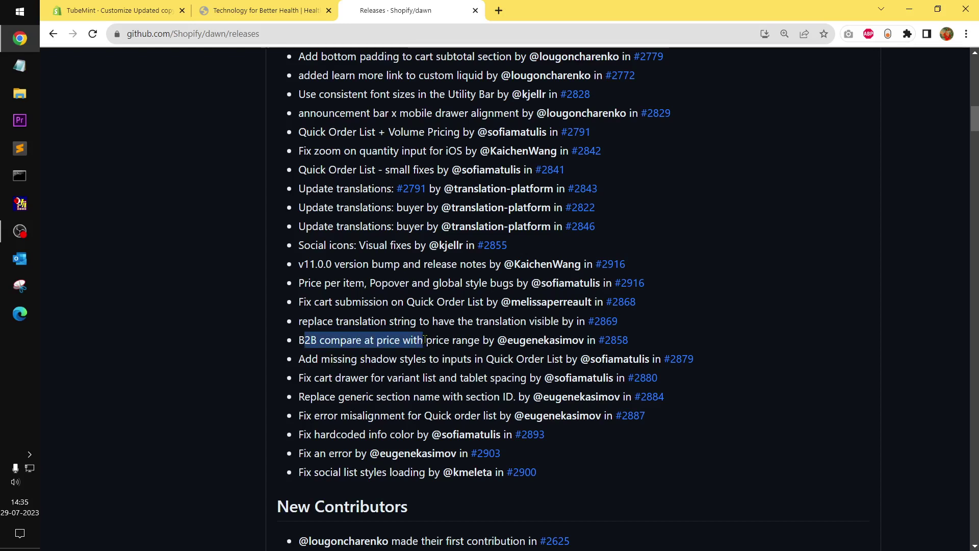
- Switch to the Shopify theme editor, view the available market contexts including B2B, and return to the release notes
left_click(136, 8)
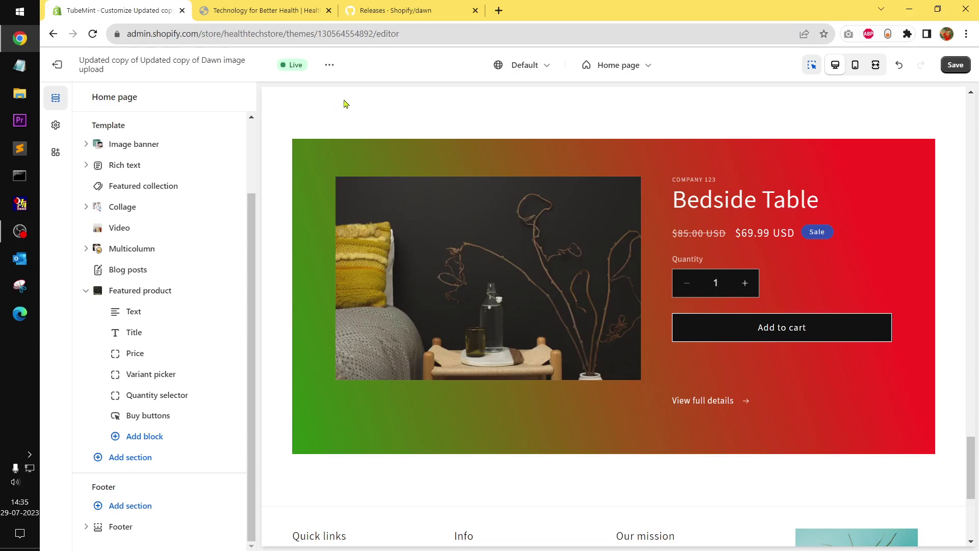
left_click(544, 71)
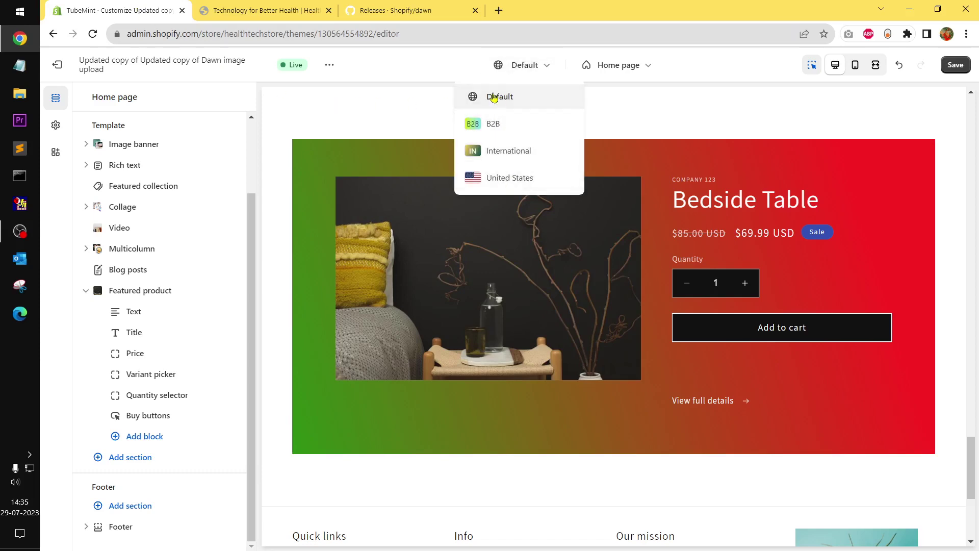
left_click(389, 8)
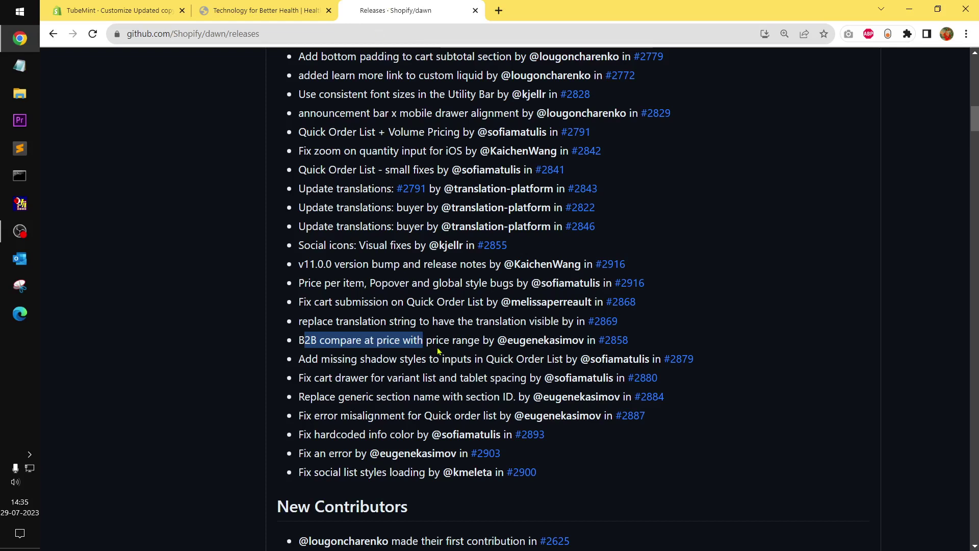
- Read the Quick Order List + Volume Pricing entry in the release notes
left_click(459, 316)
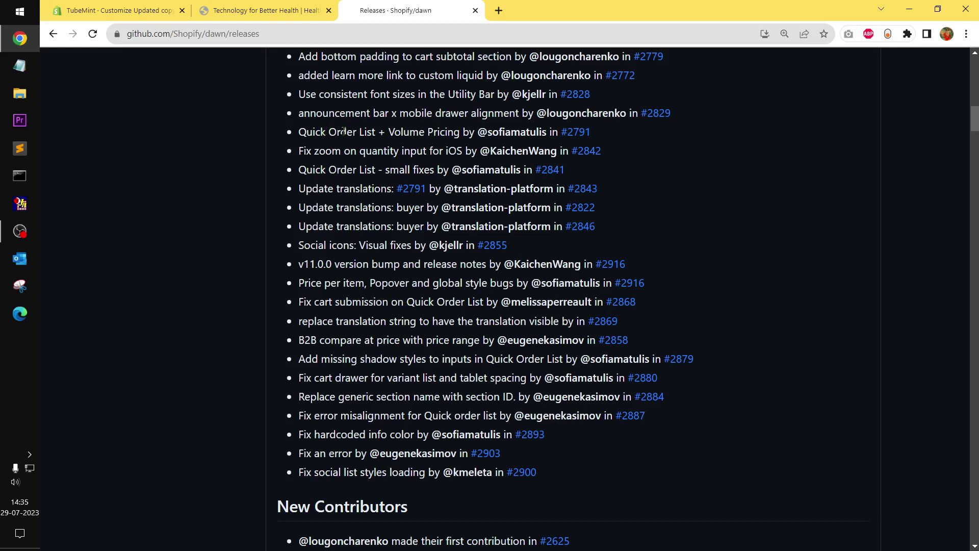
left_click_drag(326, 131, 394, 133)
left_click_drag(303, 137, 420, 145)
left_click(428, 146)
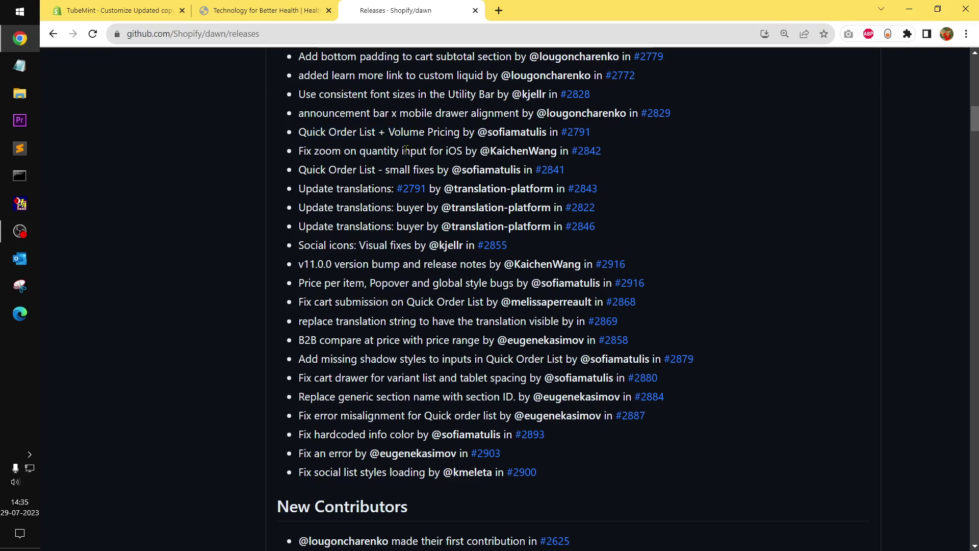
- Switch to the Shopify theme editor and remove the Featured product section from the home page
left_click(128, 11)
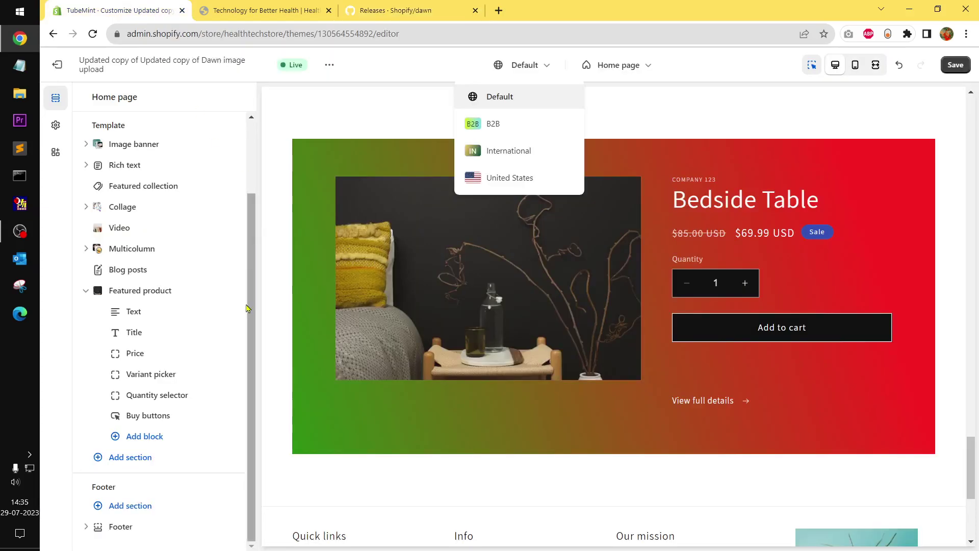
left_click(156, 290)
left_click(121, 539)
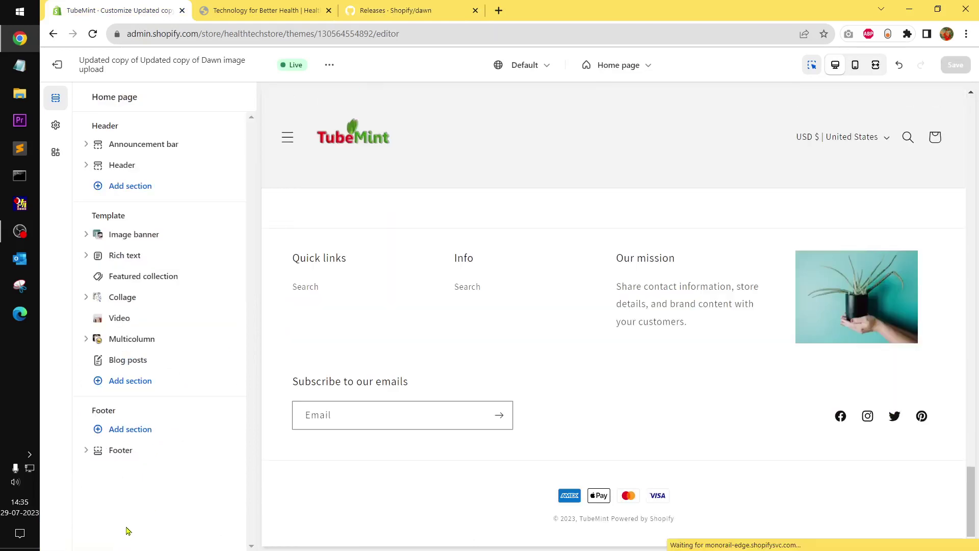
- Search the sections available for the home page template for "qui" and close the section list
left_click(130, 381)
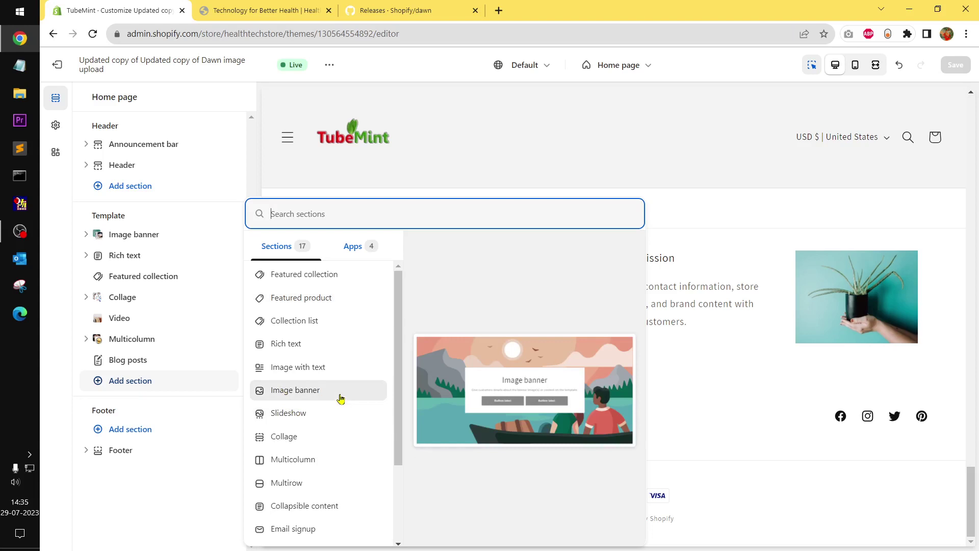
type("qui")
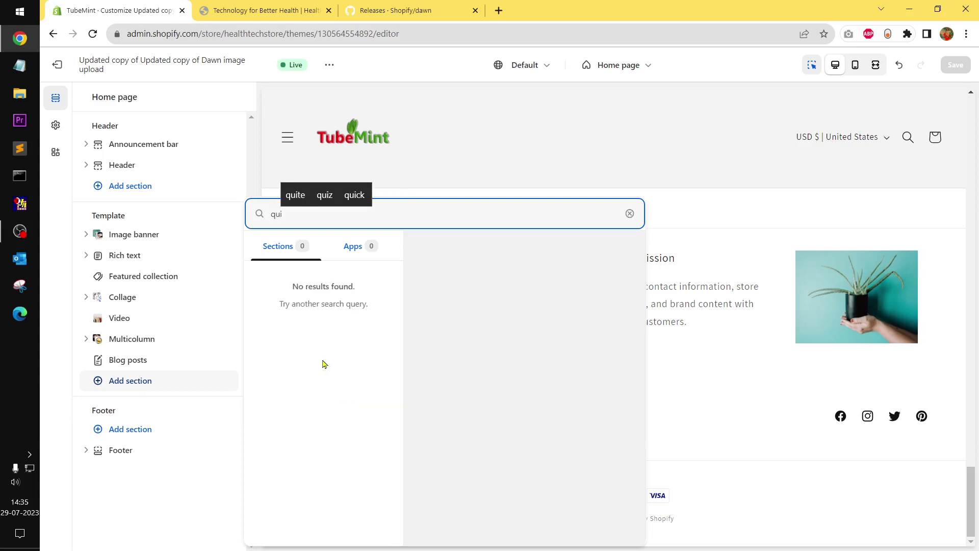
left_click(600, 74)
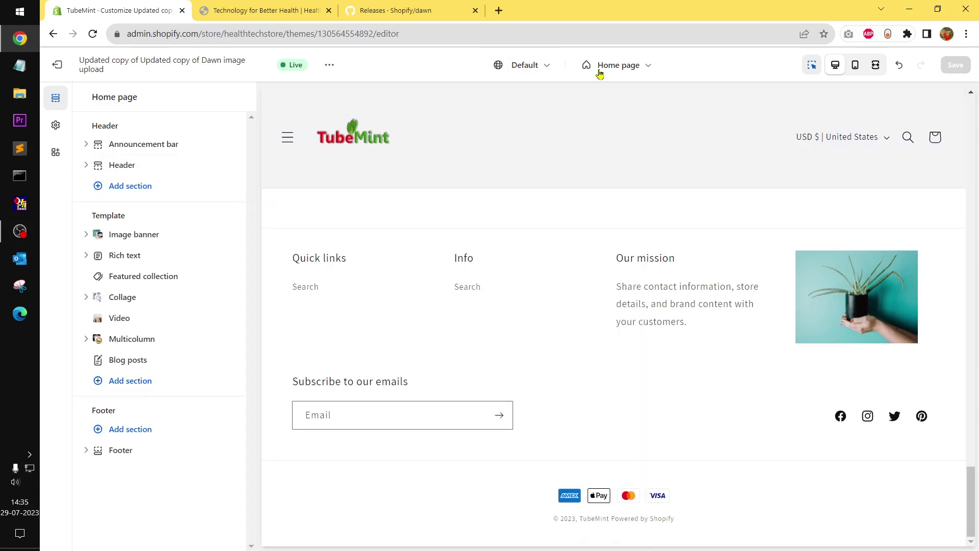
- Switch the theme editor from the home page to the Default product template
left_click(644, 66)
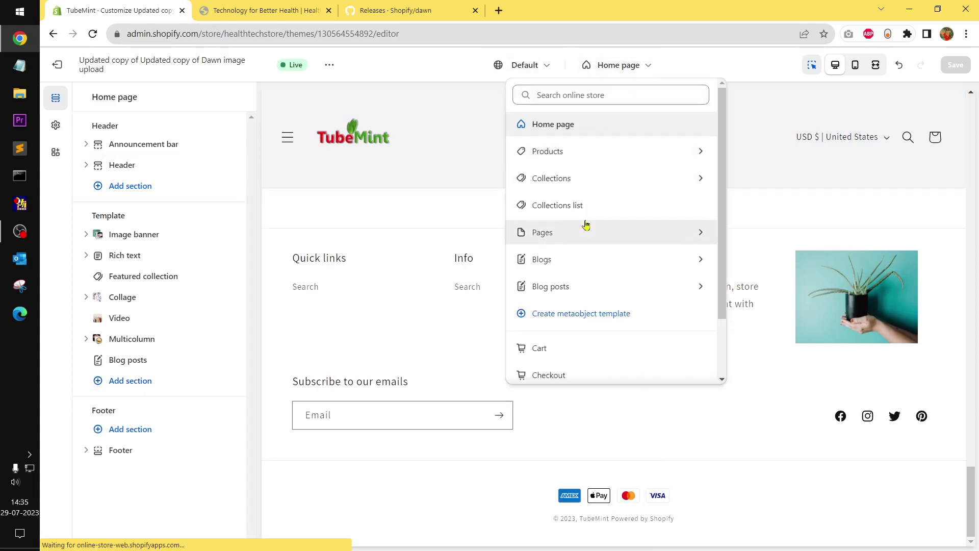
left_click(589, 152)
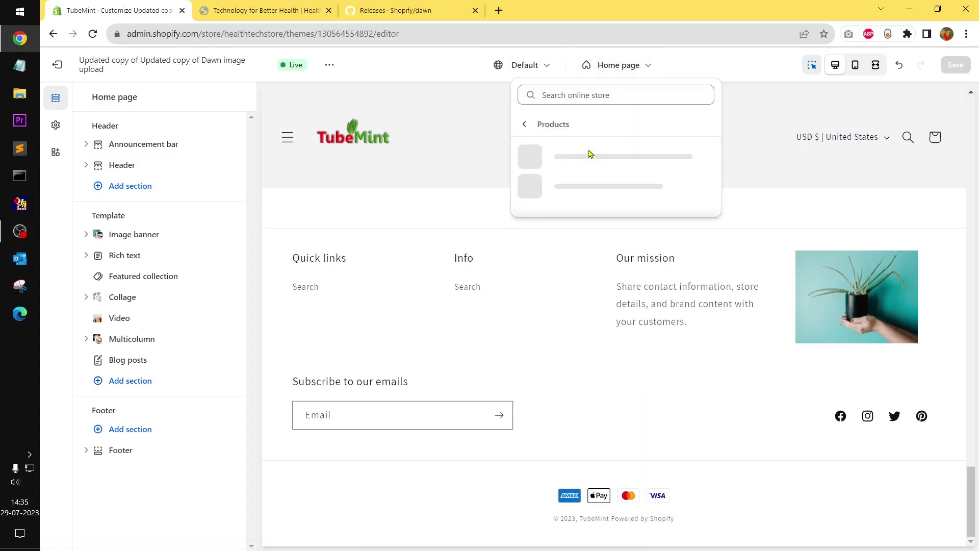
left_click(589, 153)
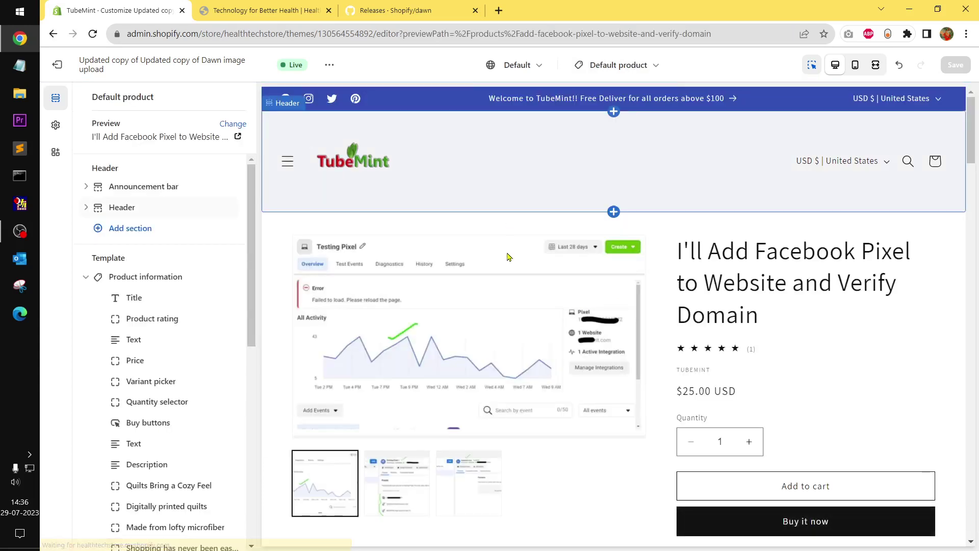
- Add a Quick order list section after the Multicolumn section of the Default product template
scroll(153, 316, "down", 8)
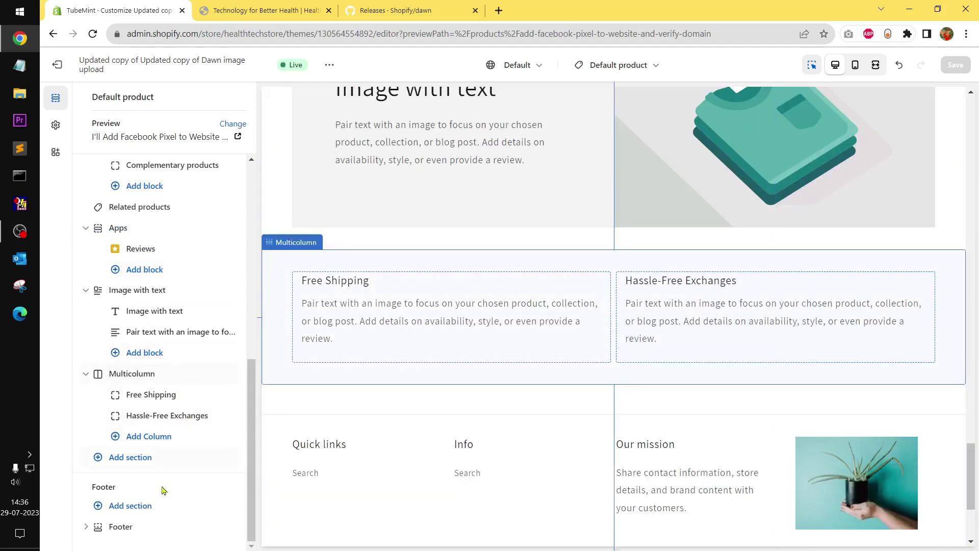
left_click(122, 458)
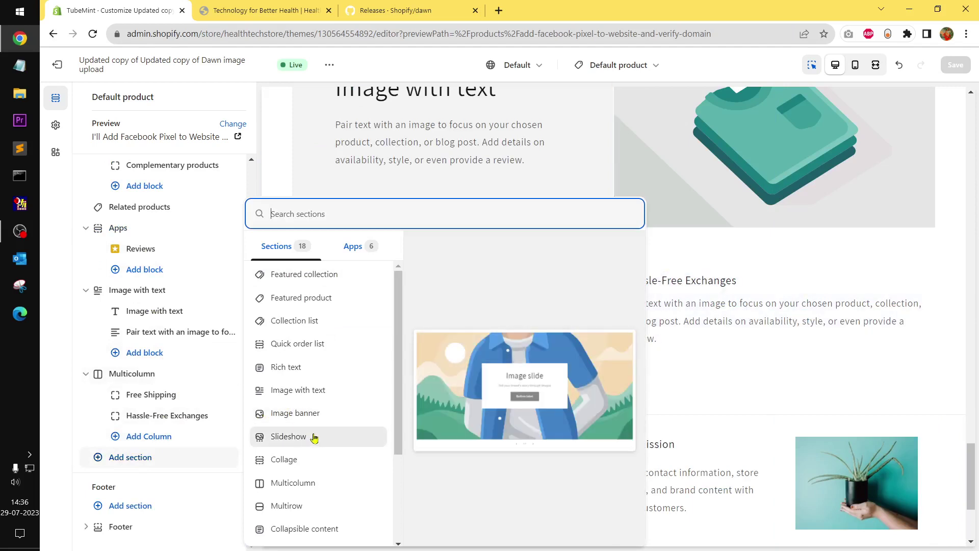
type("qu")
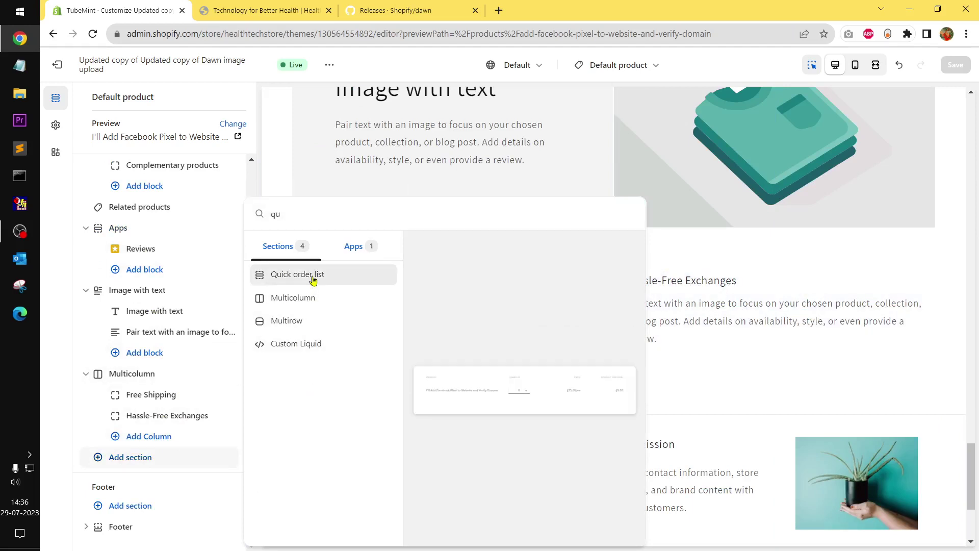
left_click(313, 280)
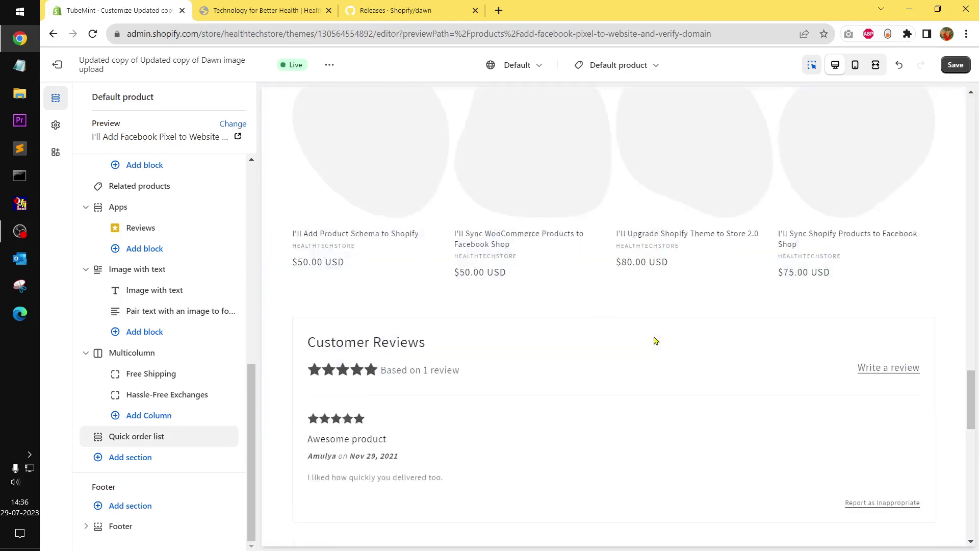
- Try the Quick order list's quantity selector in the preview, raising and lowering it and finishing at 5
scroll(656, 340, "up", 8)
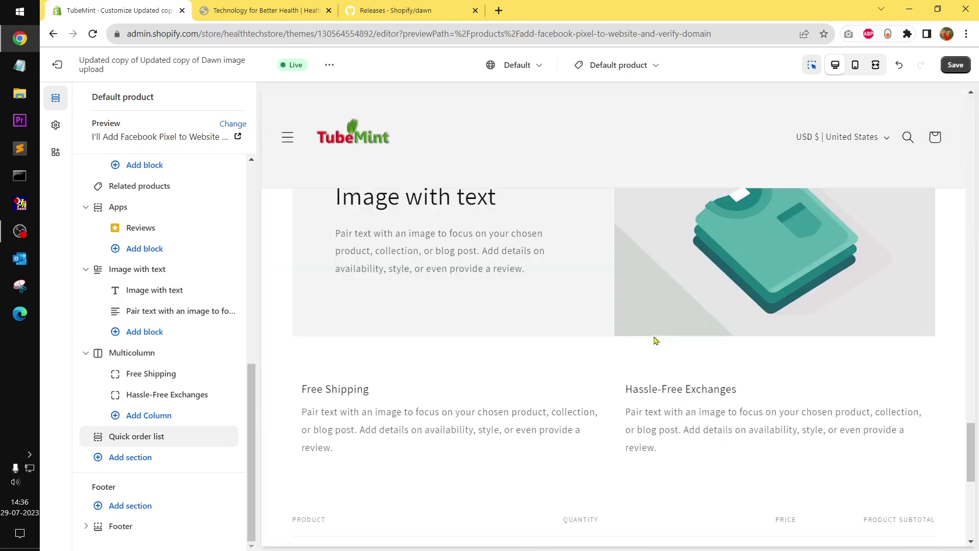
left_click_drag(971, 462, 976, 504)
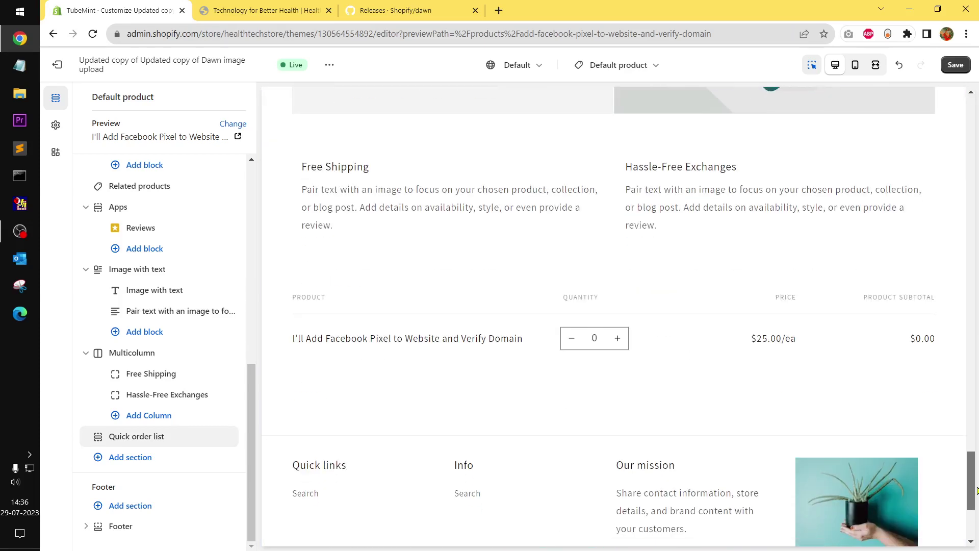
left_click(618, 339)
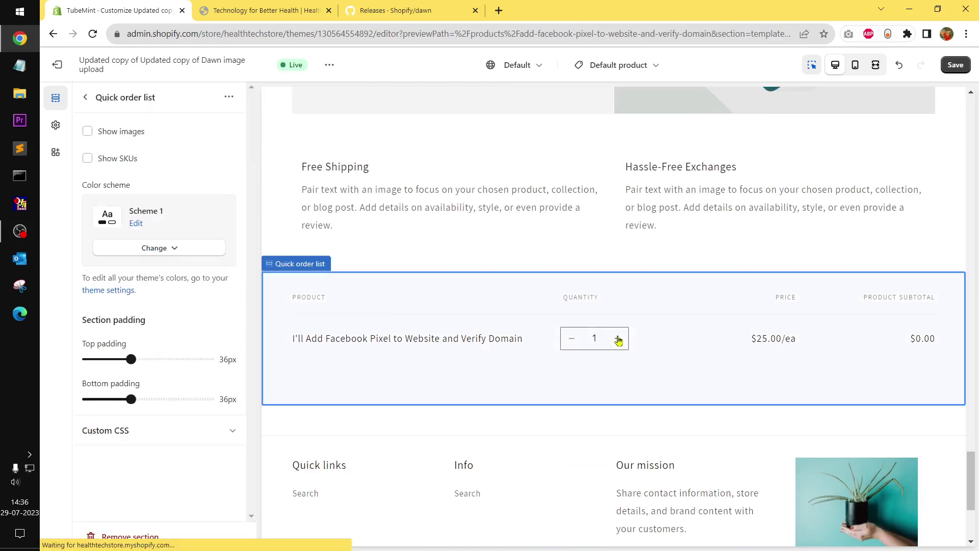
left_click(618, 339)
left_click(618, 340)
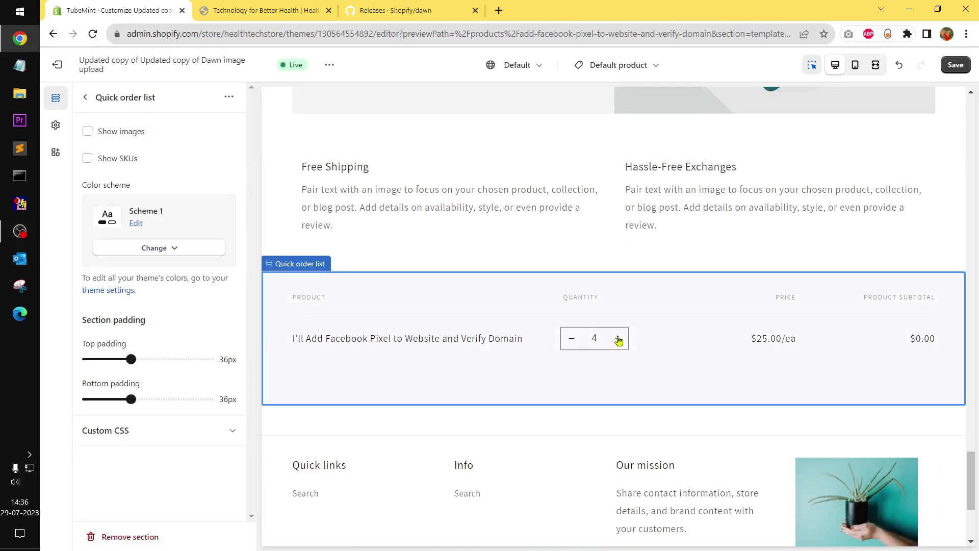
left_click(572, 339)
left_click(572, 339)
left_click(572, 339)
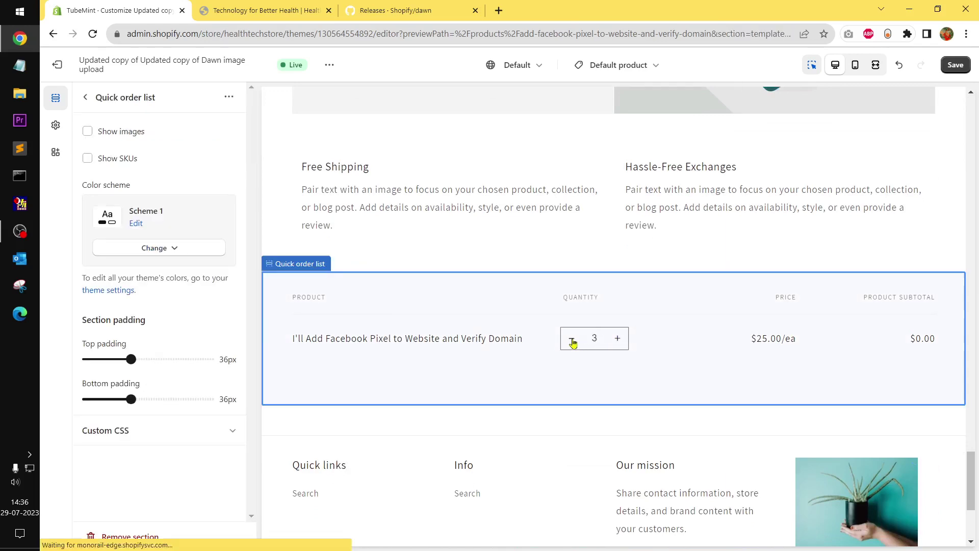
left_click(619, 339)
left_click(618, 339)
left_click(619, 340)
left_click(618, 339)
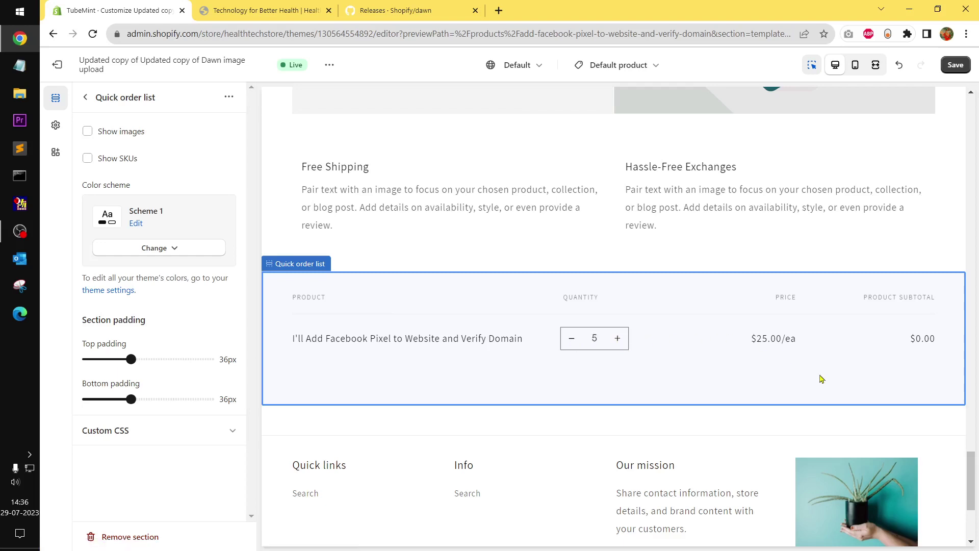
- Save the product template and open the Ahoy Sailor! - Kids Quilt product from the live storefront's catalog
left_click(955, 65)
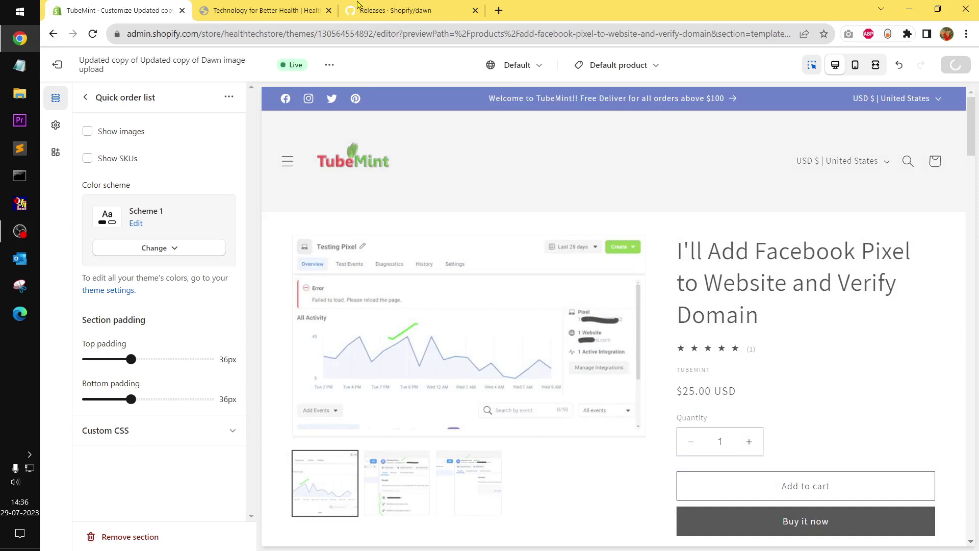
left_click(279, 5)
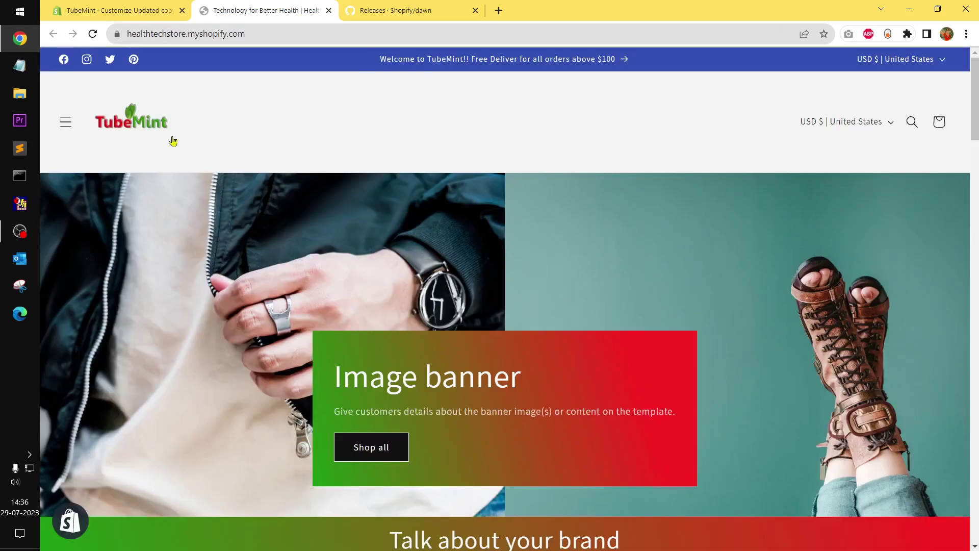
left_click(66, 122)
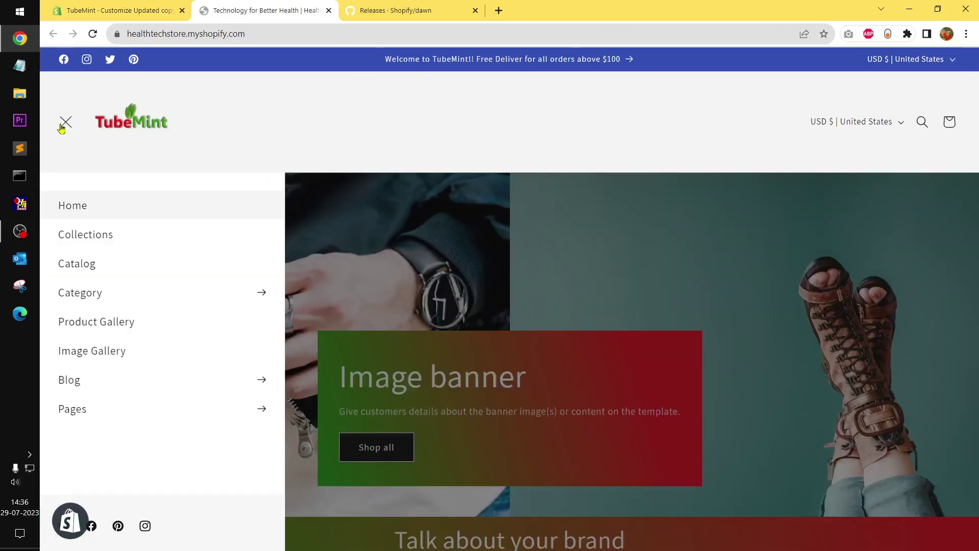
left_click(83, 263)
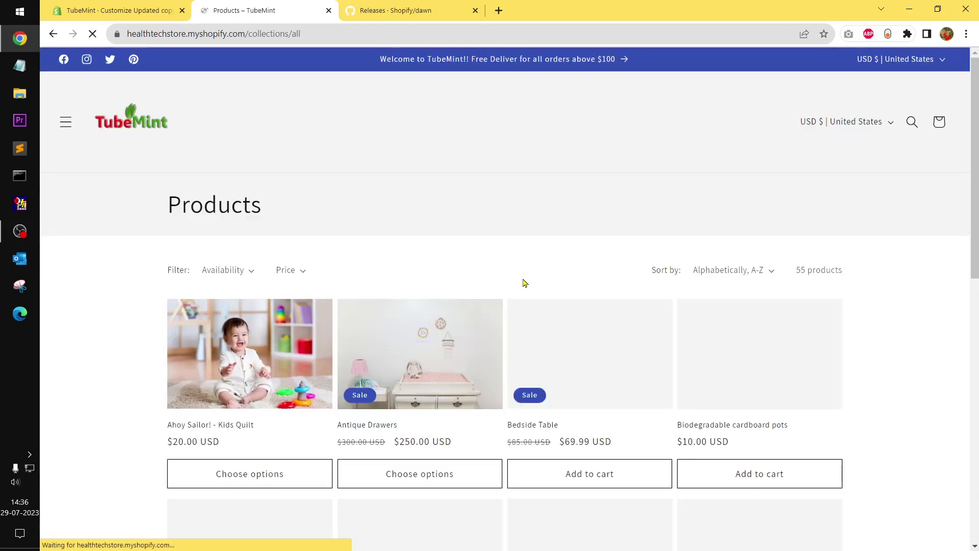
left_click(291, 372)
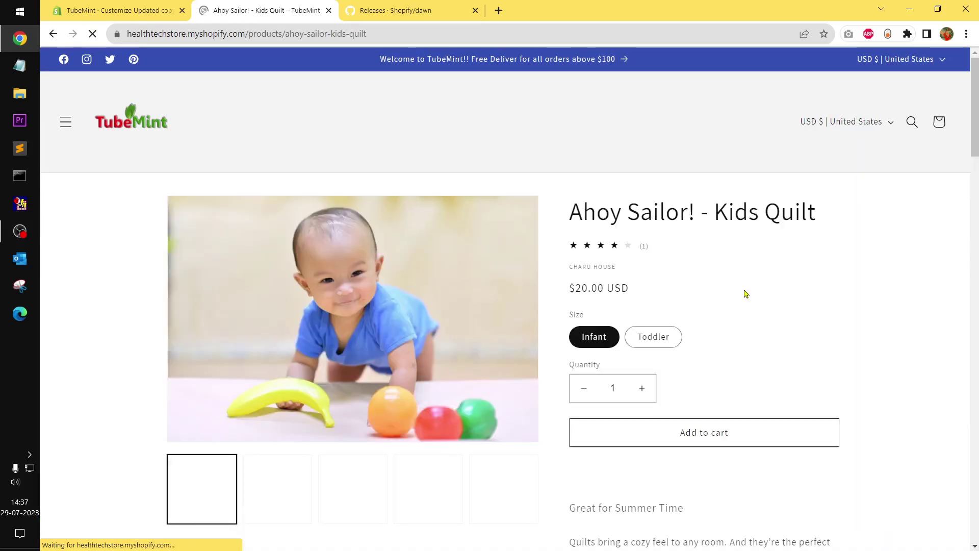
- Try to add units of the Infant and Toddler variants through the product page's quick order list
scroll(745, 293, "down", 20)
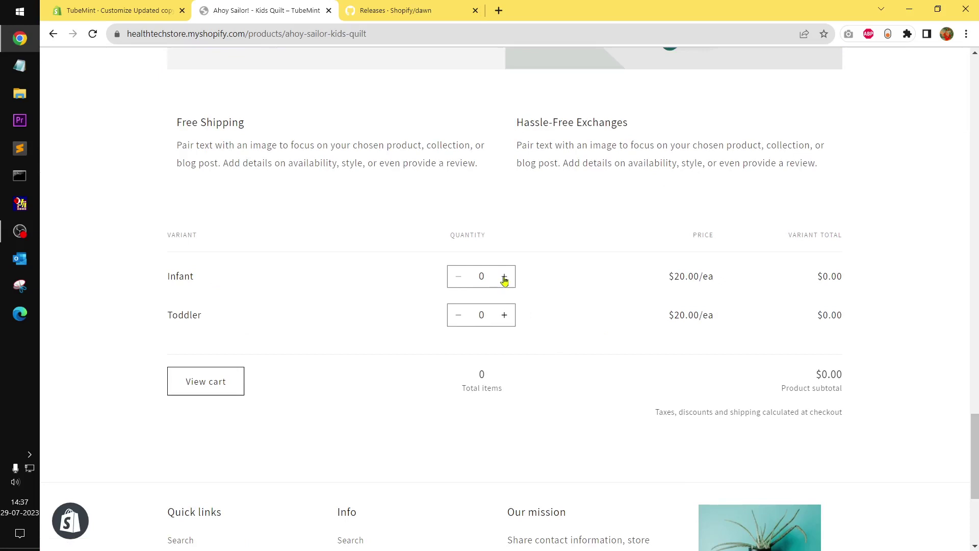
left_click(505, 316)
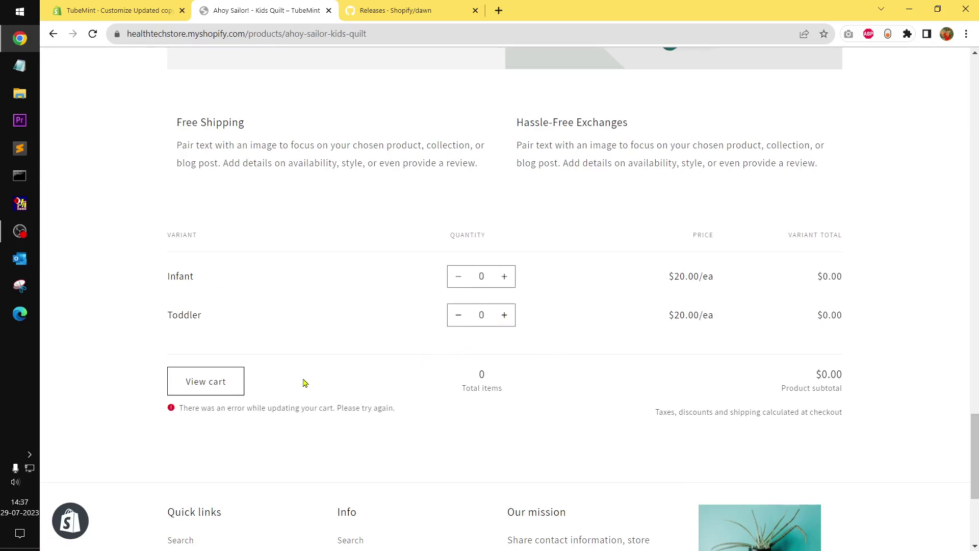
left_click(505, 276)
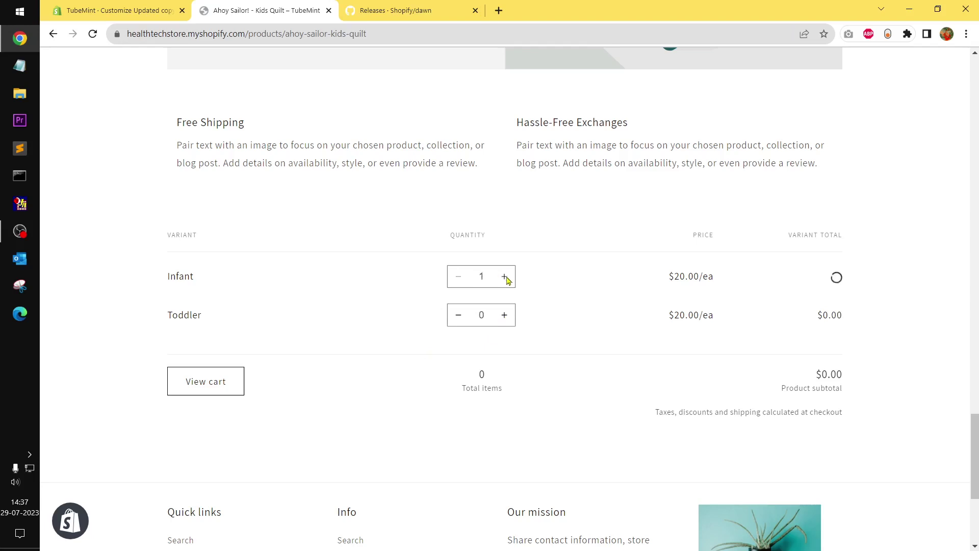
left_click(505, 316)
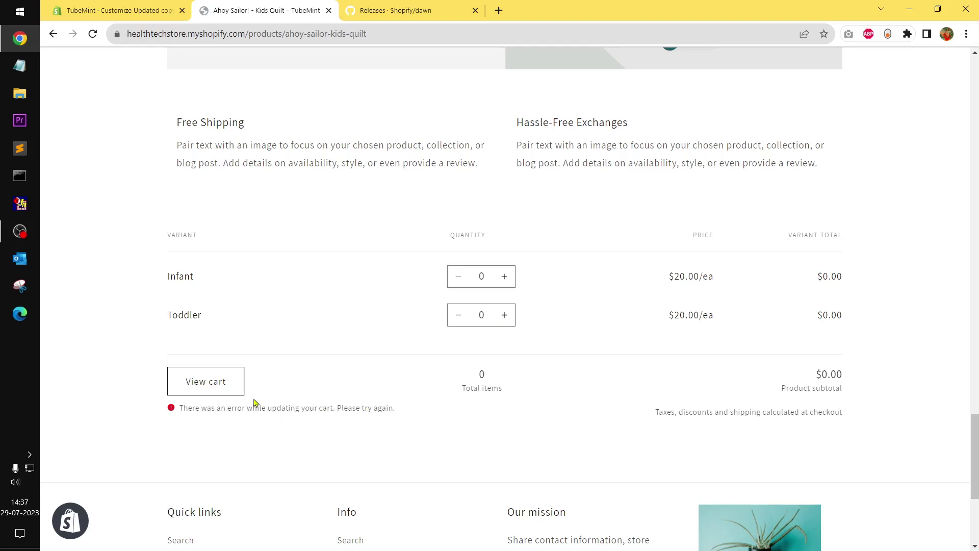
- Return to the product catalog, open Blue Silk Tuxedo and set its quick order list quantity to 3
scroll(403, 352, "up", 15)
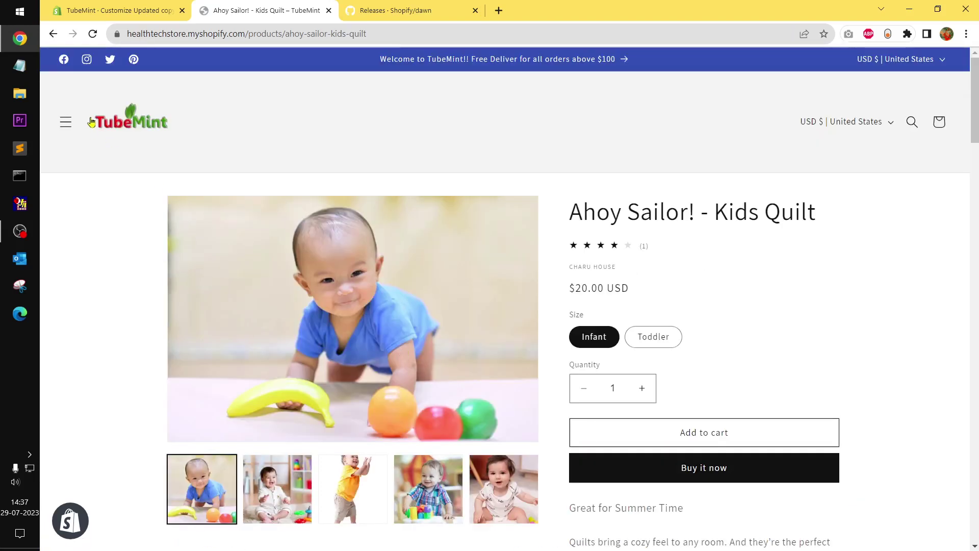
left_click(54, 34)
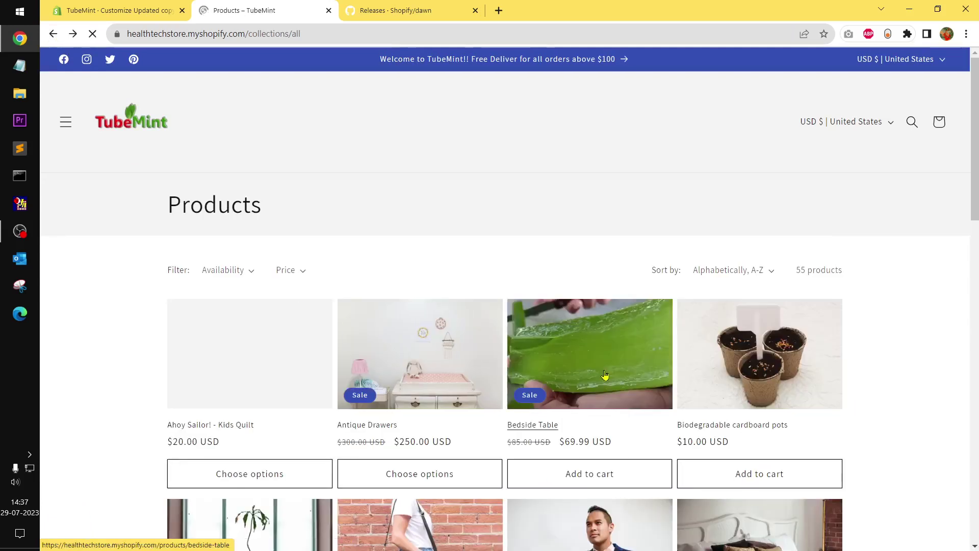
left_click(225, 383)
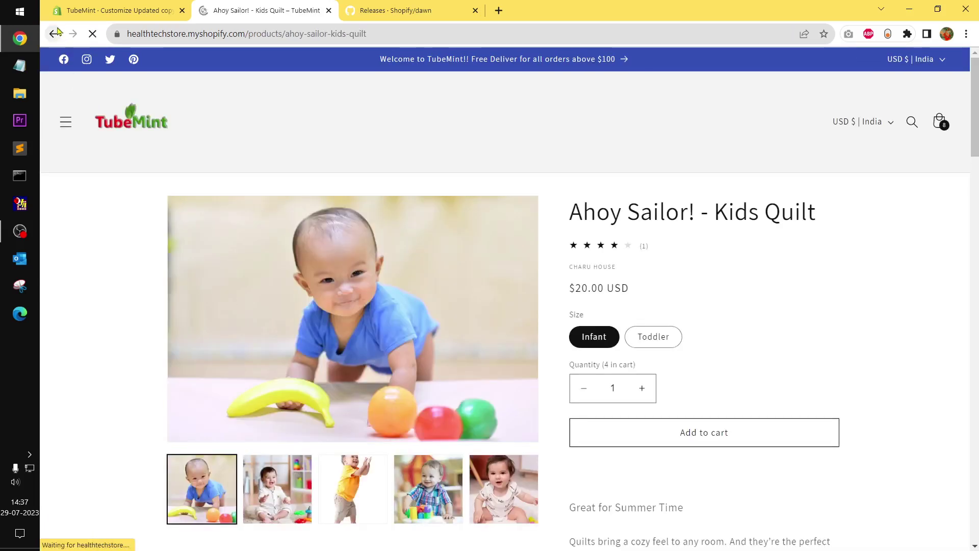
key("alt+Left")
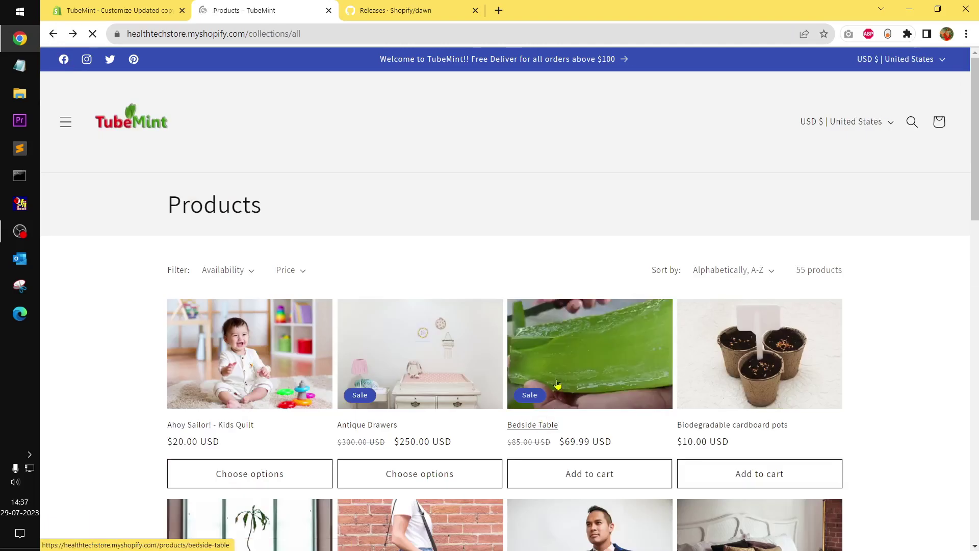
left_click(579, 518)
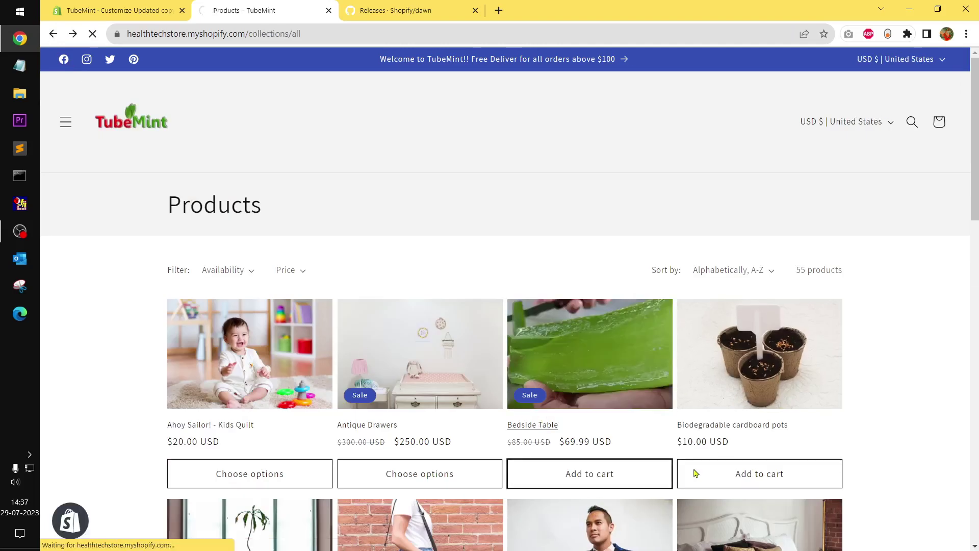
scroll(693, 416, "down", 10)
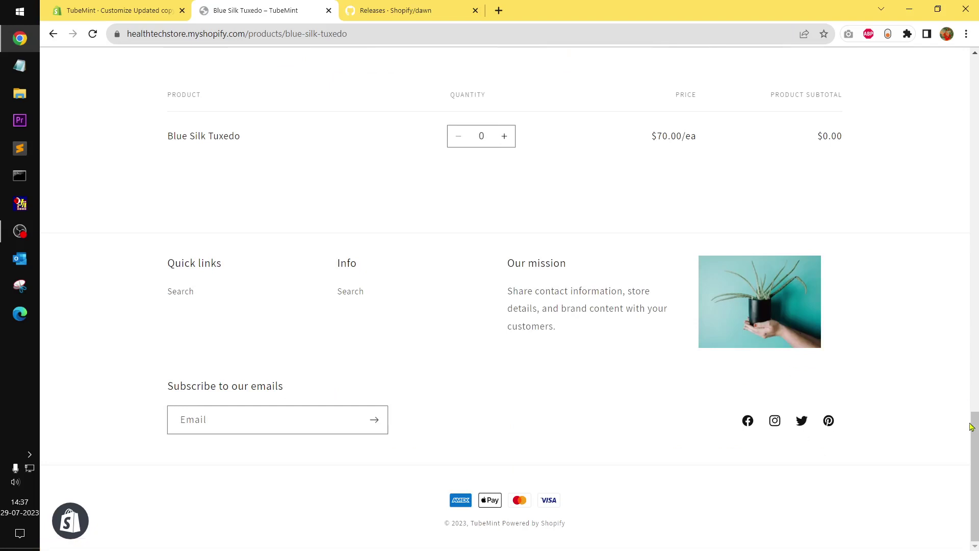
scroll(971, 426, "up", 3)
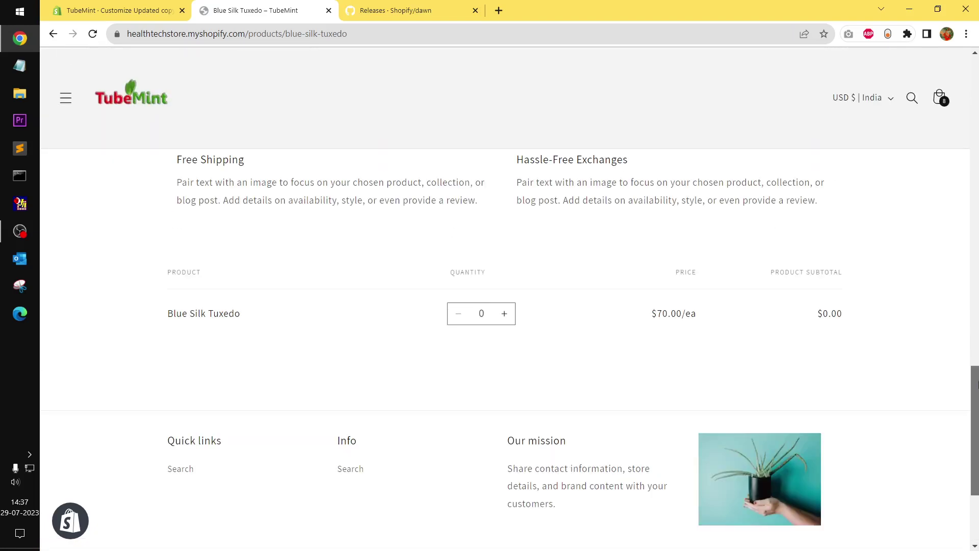
left_click(506, 322)
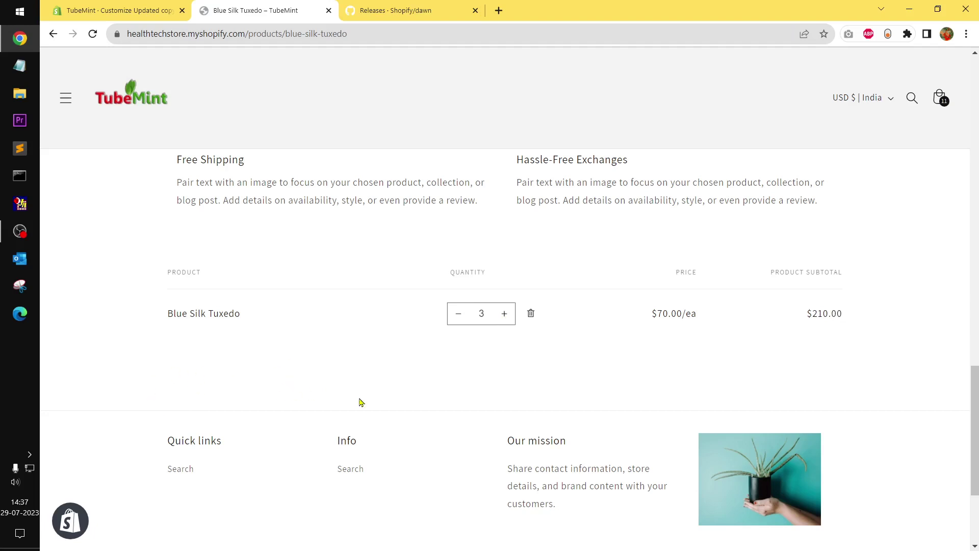
- Open the storefront cart and remove the Blue Silk Tuxedo and both Ahoy Sailor! - Kids Quilt variants
scroll(675, 373, "up", 20)
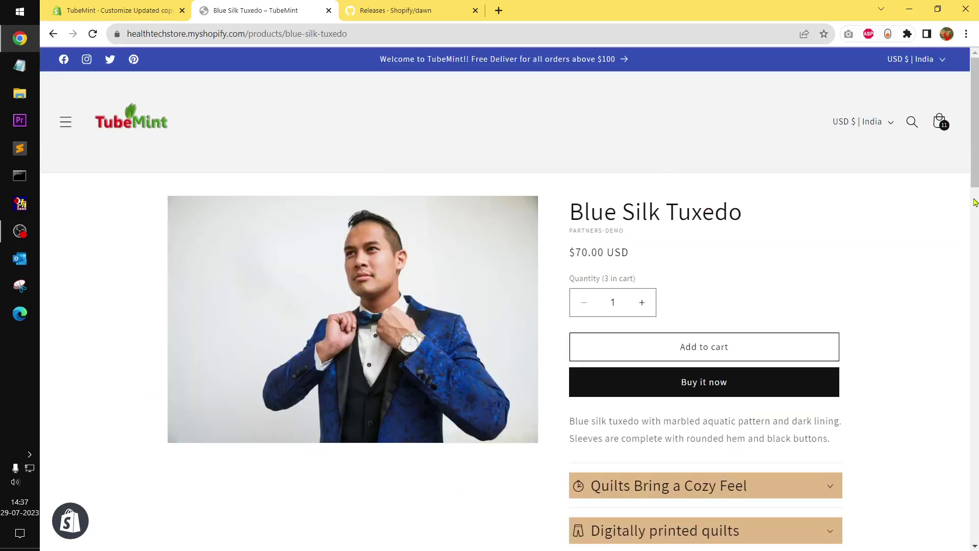
left_click(940, 122)
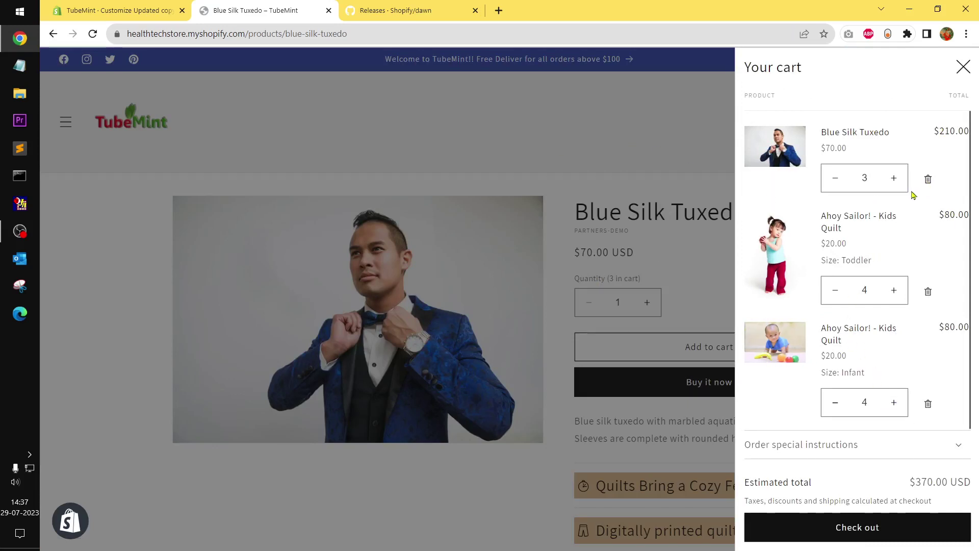
left_click(929, 180)
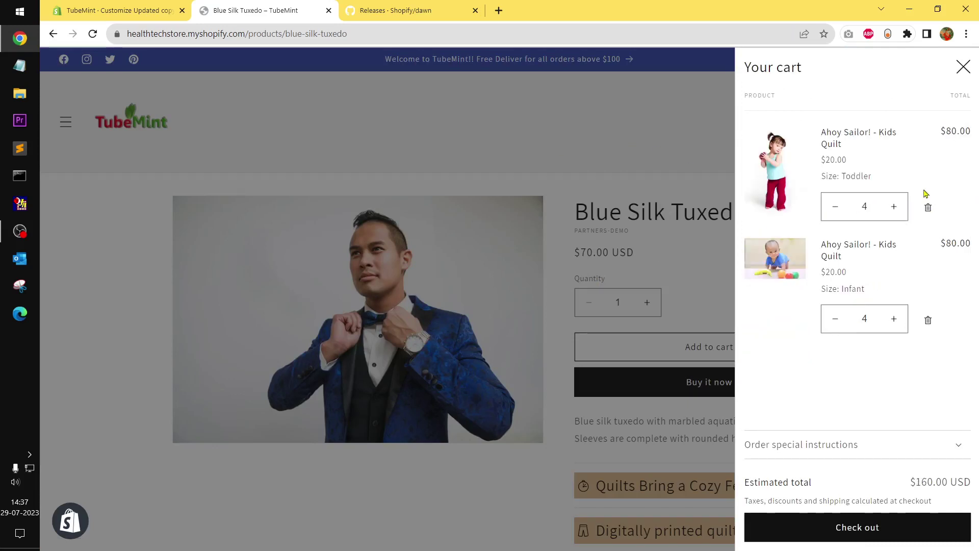
left_click(929, 207)
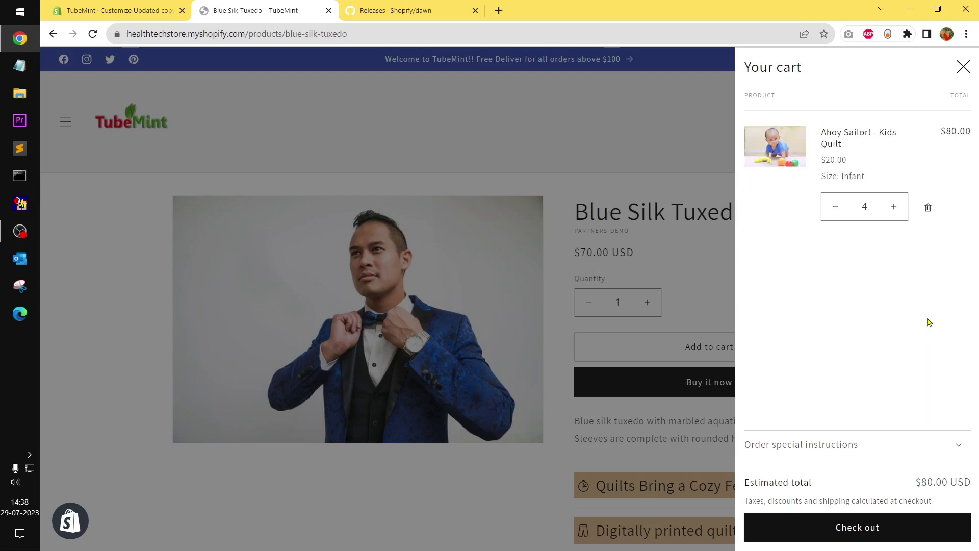
left_click(936, 212)
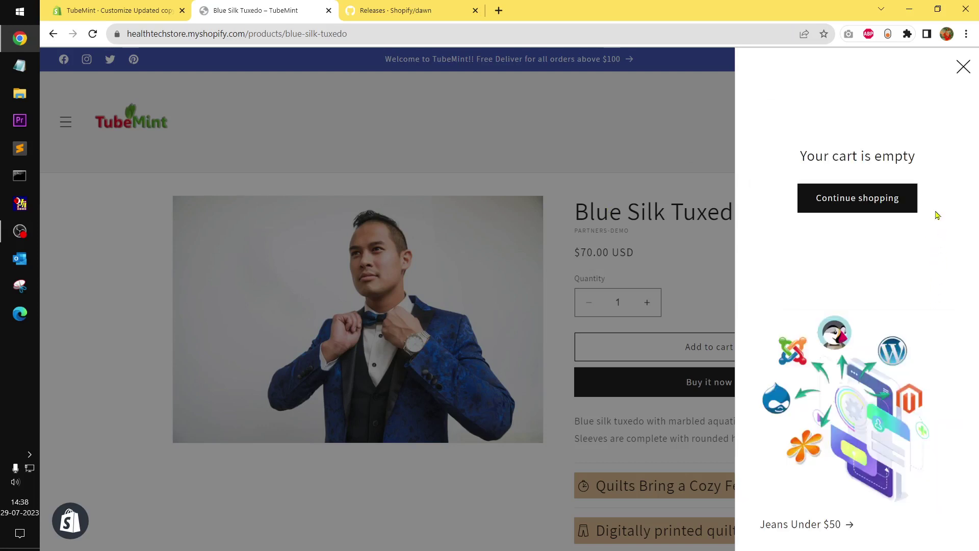
- Close the cart drawer and review the Blue Silk Tuxedo product page down to its quick order list
left_click(587, 139)
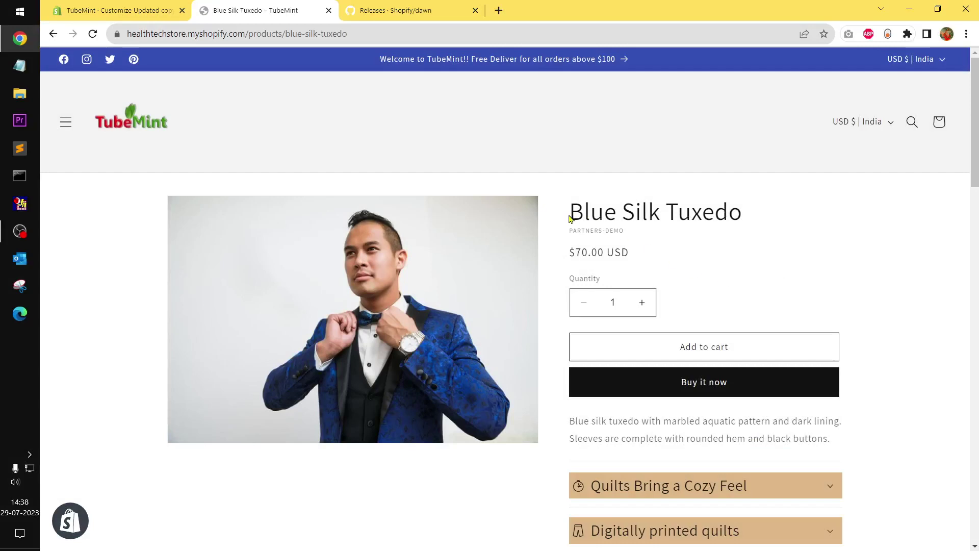
left_click_drag(570, 218, 846, 214)
left_click(841, 258)
scroll(343, 454, "down", 15)
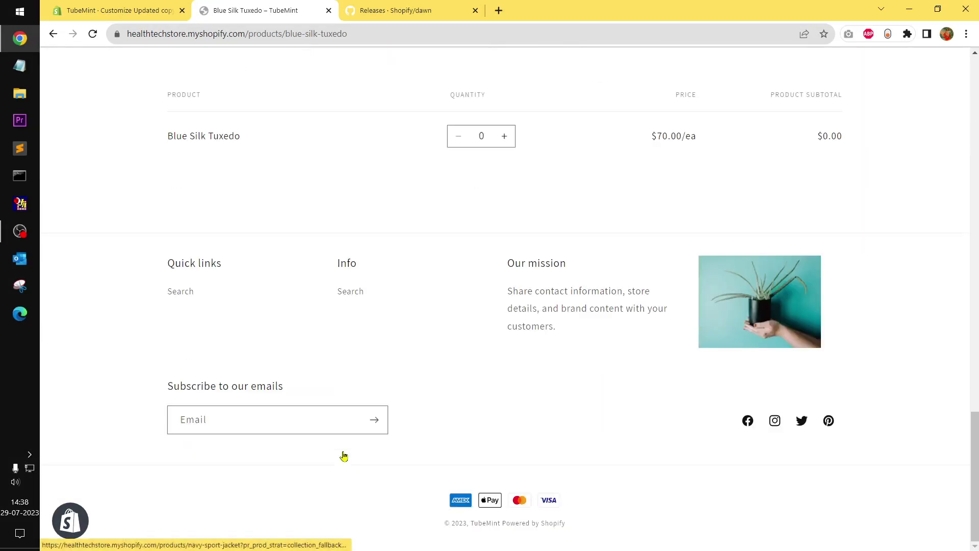
scroll(351, 444, "up", 15)
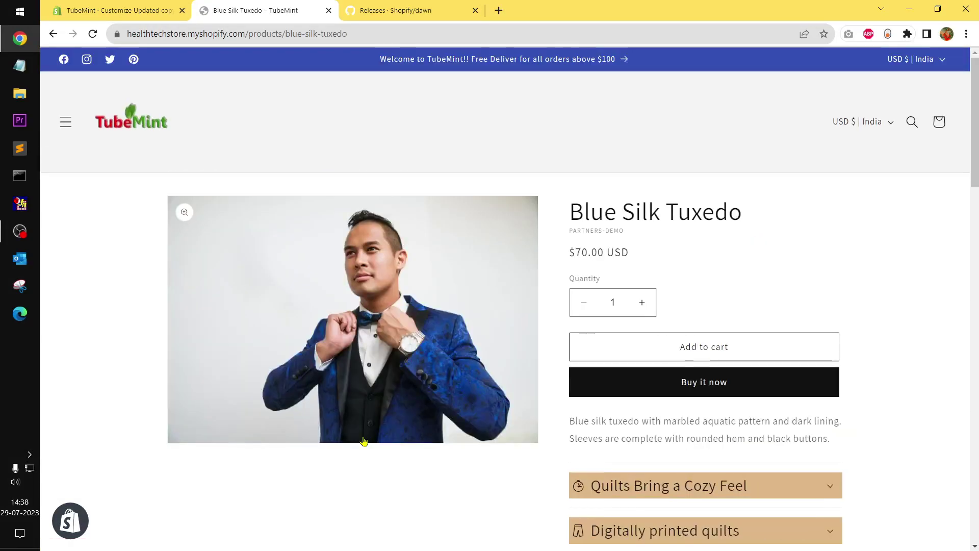
- Read the Quick Order List, social icon and other fix entries in the Dawn v11.0.0 release notes on GitHub
left_click(371, 7)
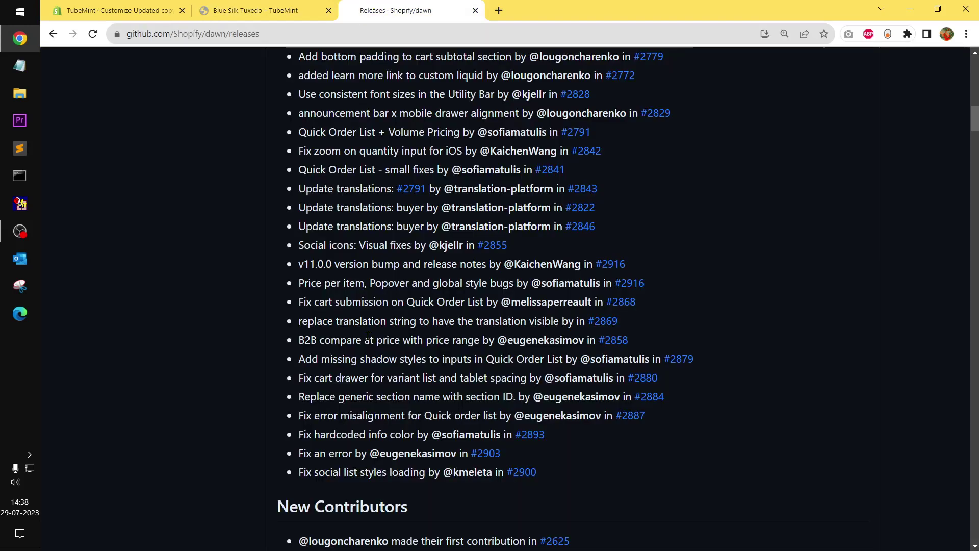
left_click_drag(317, 172, 398, 172)
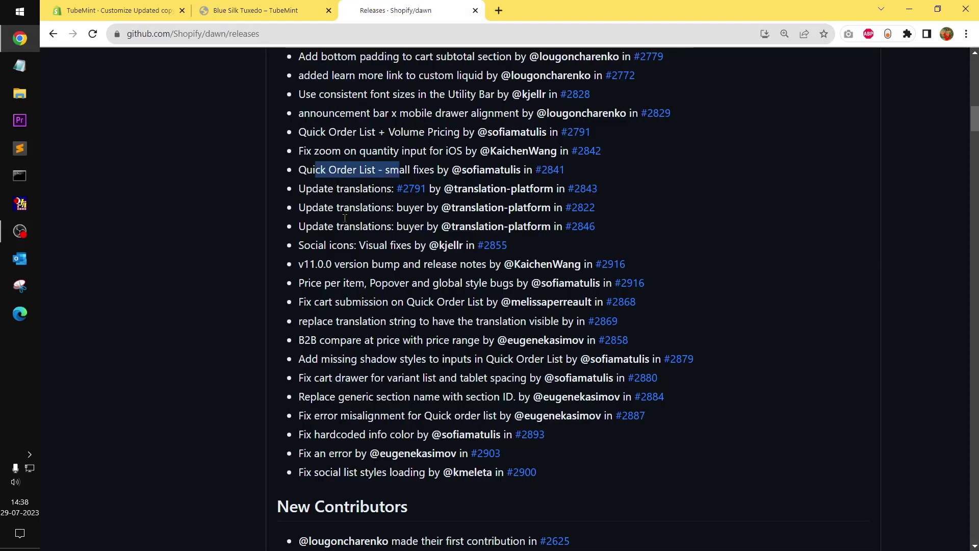
left_click(332, 265)
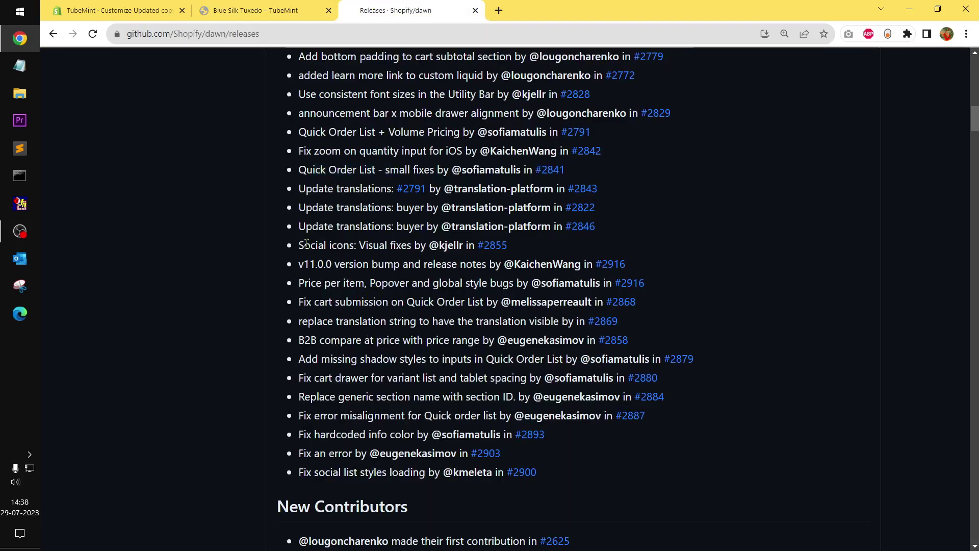
left_click_drag(300, 245, 425, 376)
left_click_drag(333, 340, 419, 326)
left_click_drag(342, 359, 450, 359)
left_click(335, 393)
left_click_drag(305, 397, 400, 465)
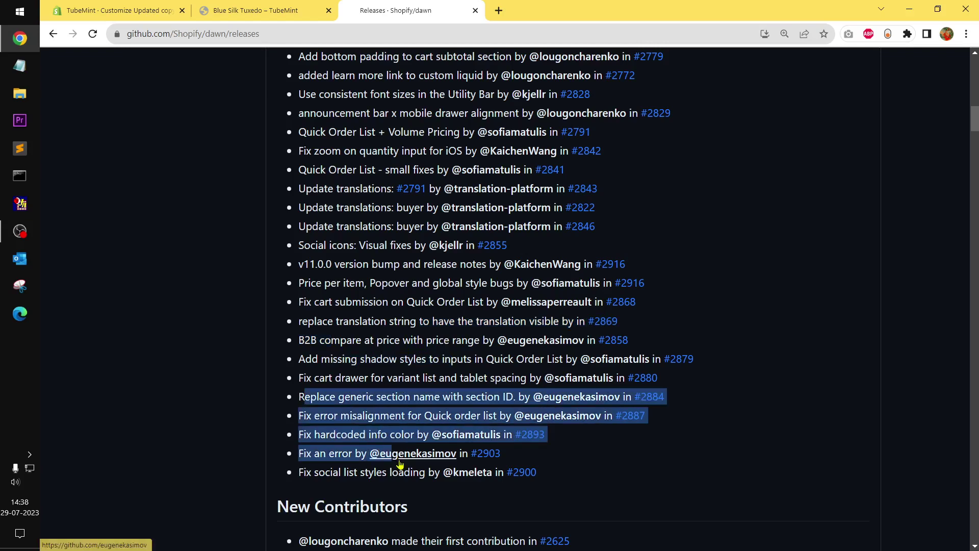
left_click_drag(331, 471, 432, 474)
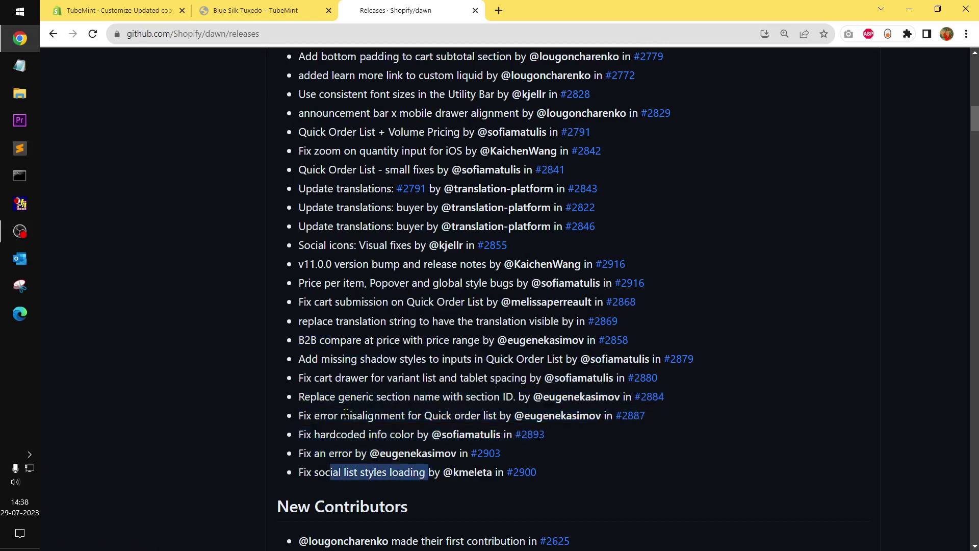
left_click(345, 415)
- Return to the theme editor, review the product template preview, and inspect the header's drawer menu and desktop menu type options
key("ctrl+Tab")
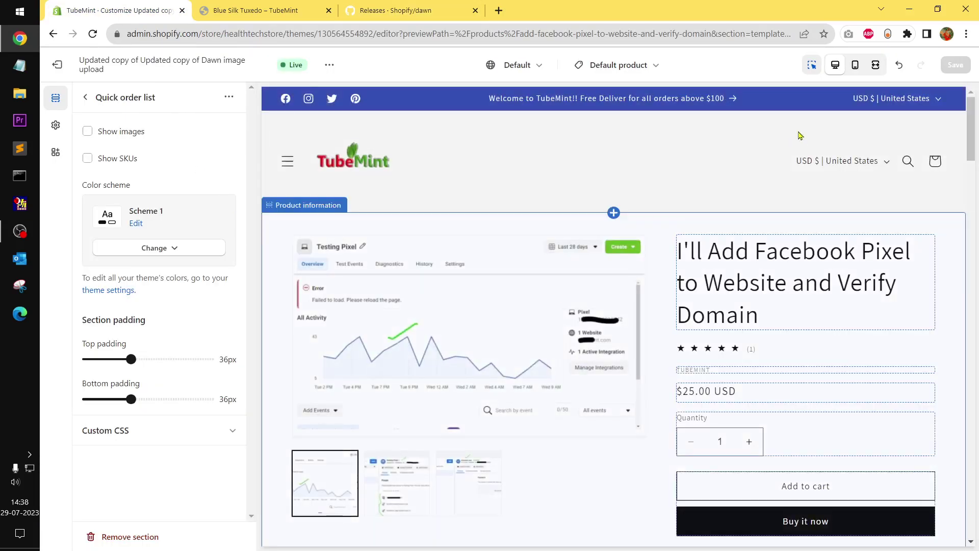
scroll(390, 289, "down", 10)
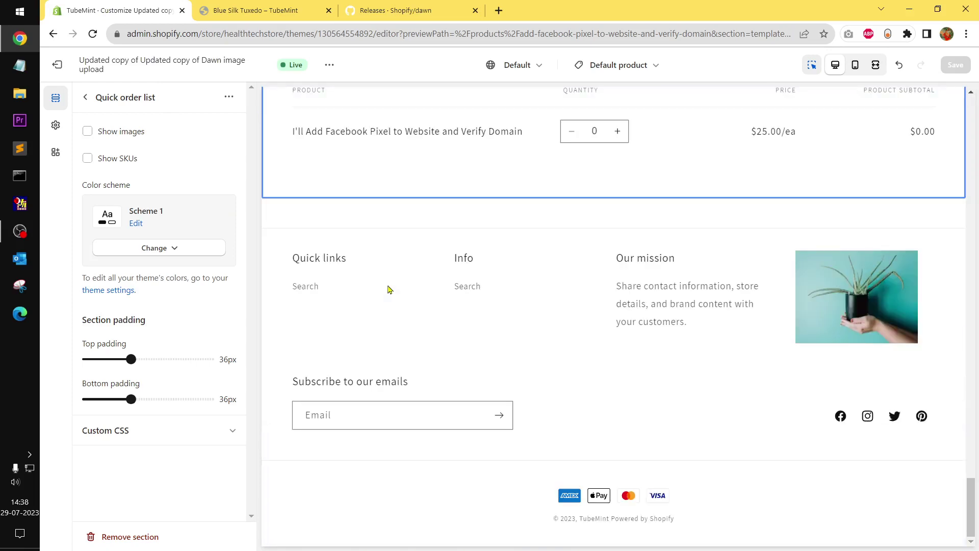
scroll(477, 188, "up", 10)
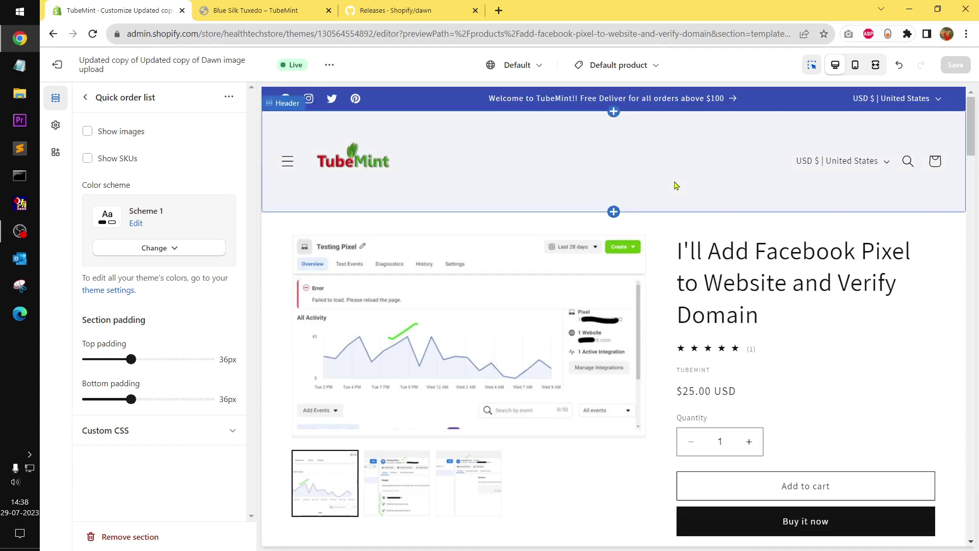
left_click(287, 164)
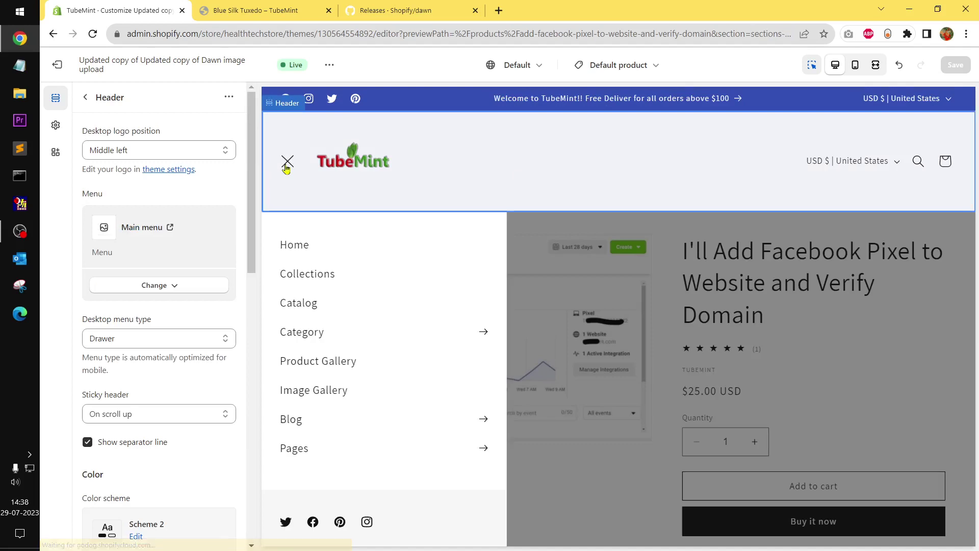
left_click(184, 338)
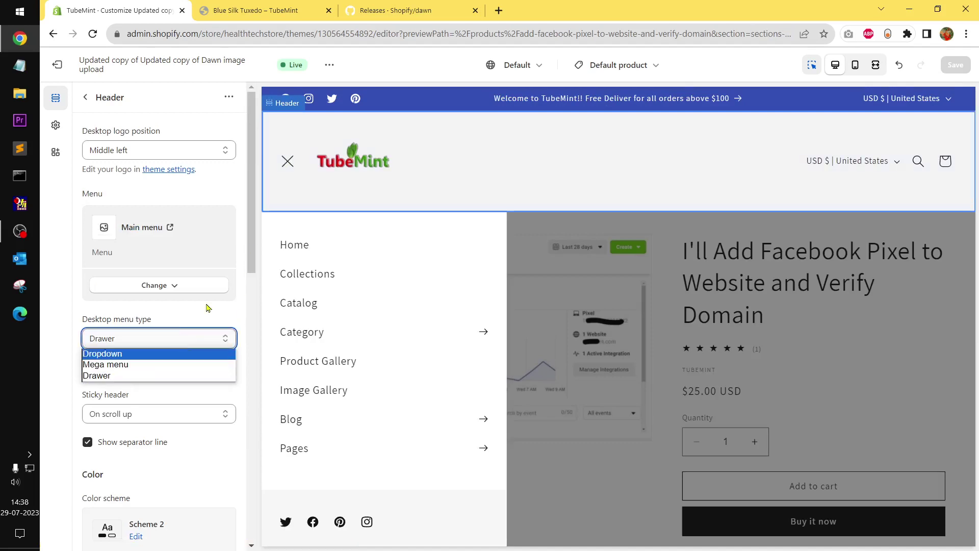
left_click(388, 61)
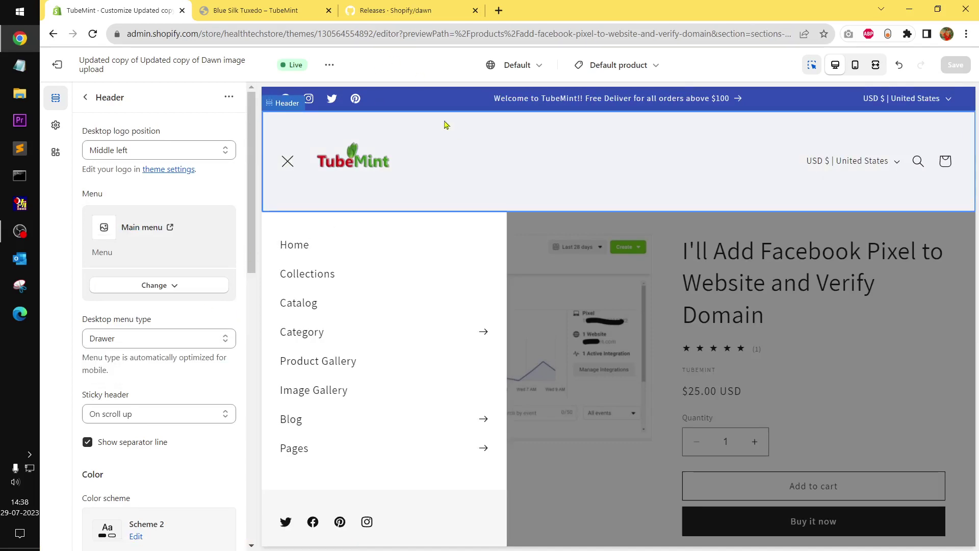
- Return to the template's section list and collapse Header, Product information, Apps, Image with text and Multicolumn
left_click(87, 97)
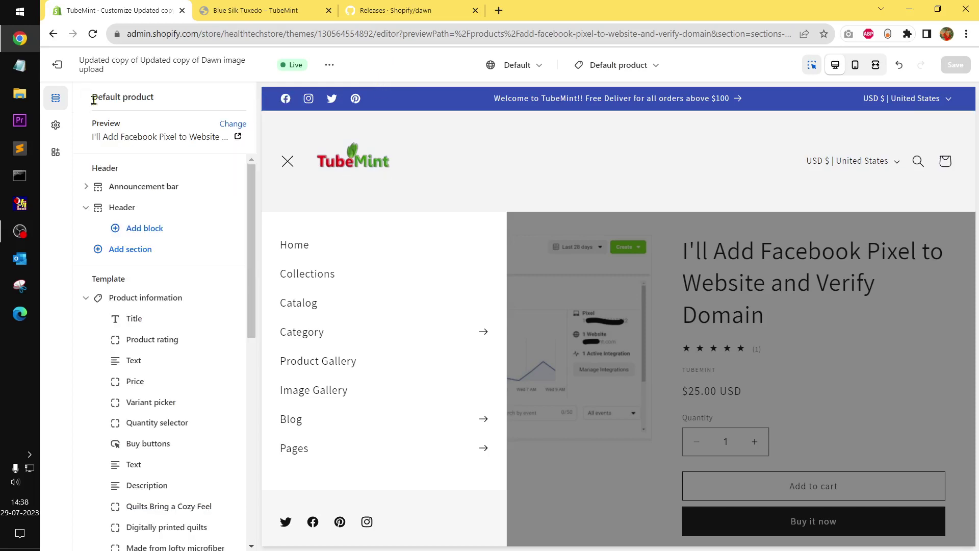
left_click(87, 208)
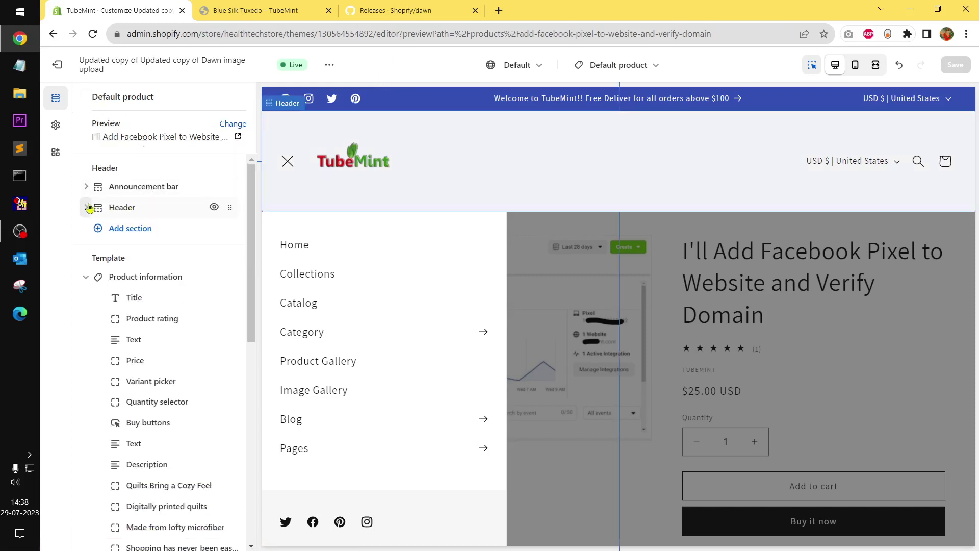
left_click(86, 277)
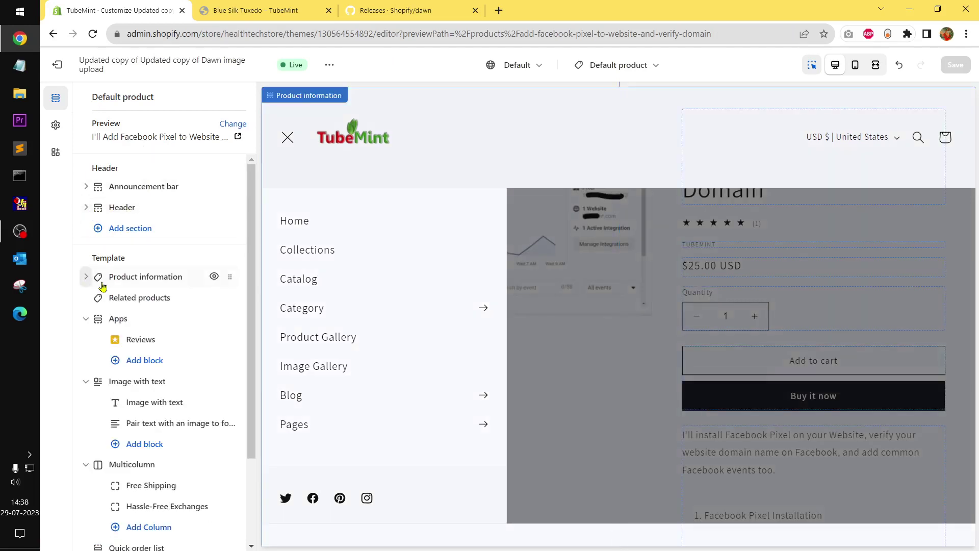
left_click(86, 319)
left_click(86, 339)
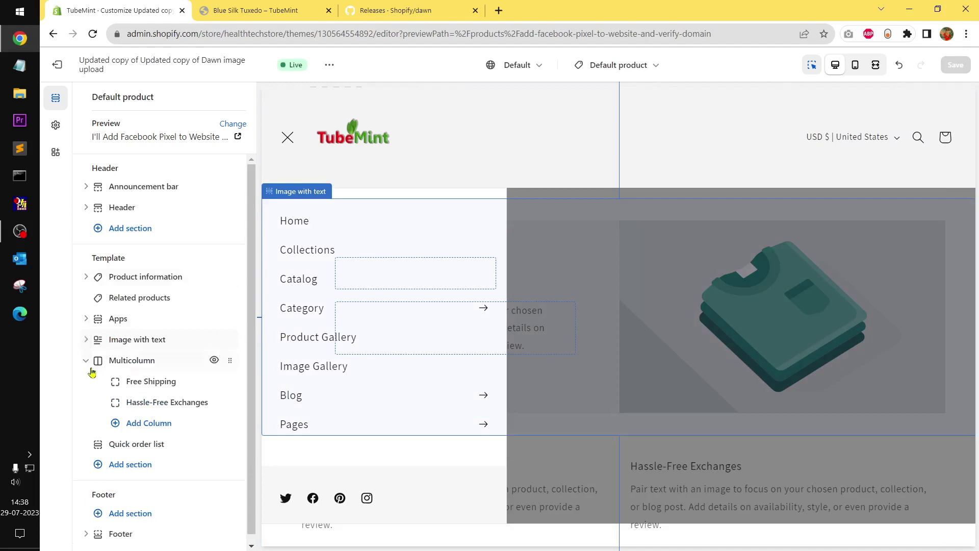
left_click(86, 360)
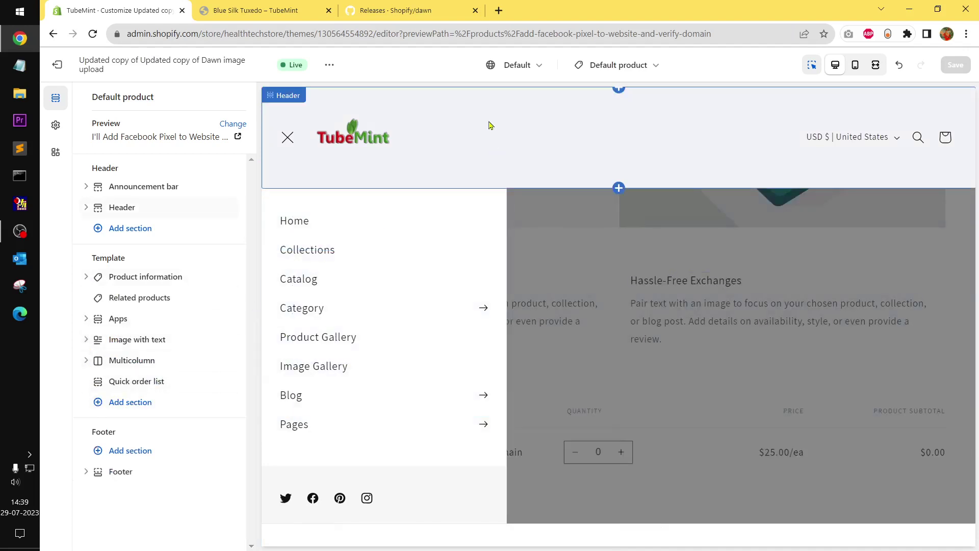
- Close the Blue Silk Tuxedo and Dawn releases pages, and exit the theme editor to the Themes page
left_click(291, 8)
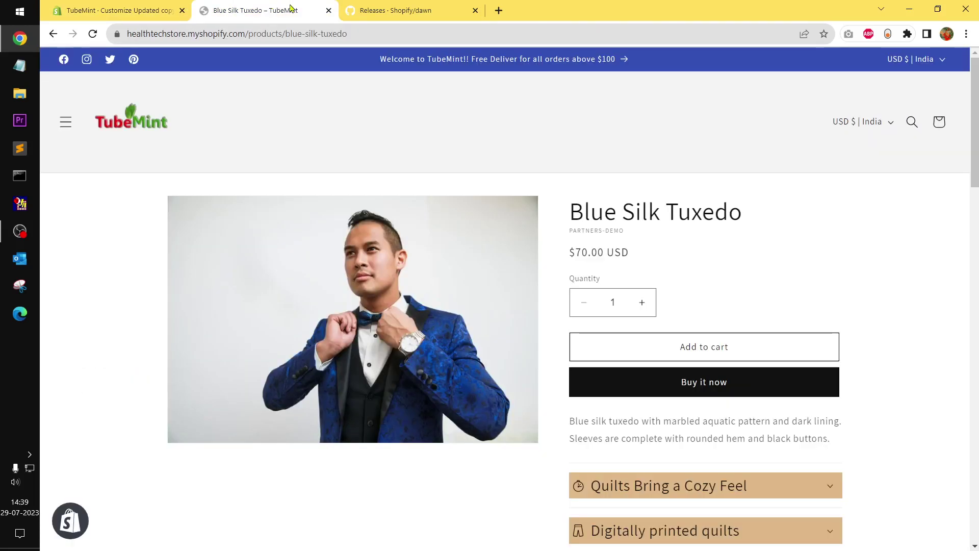
left_click(329, 11)
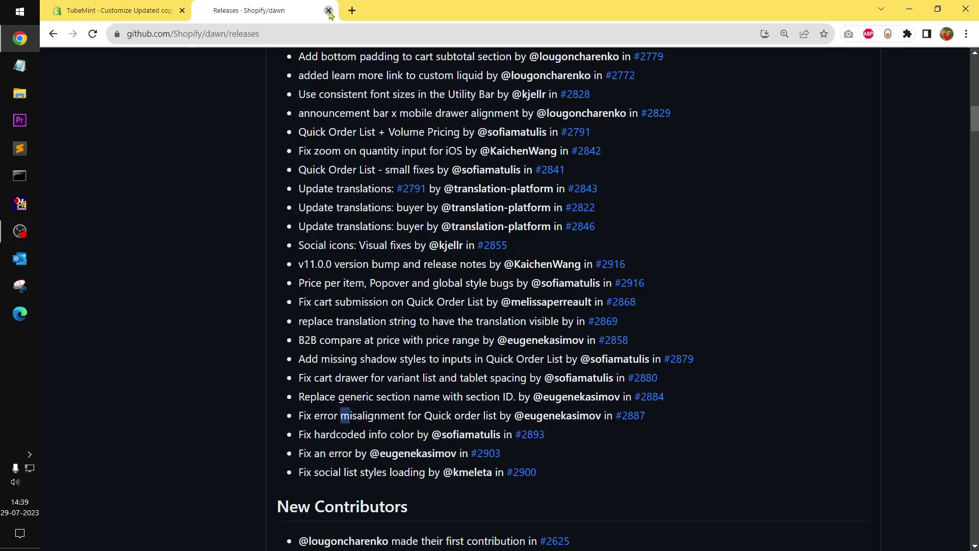
left_click(329, 10)
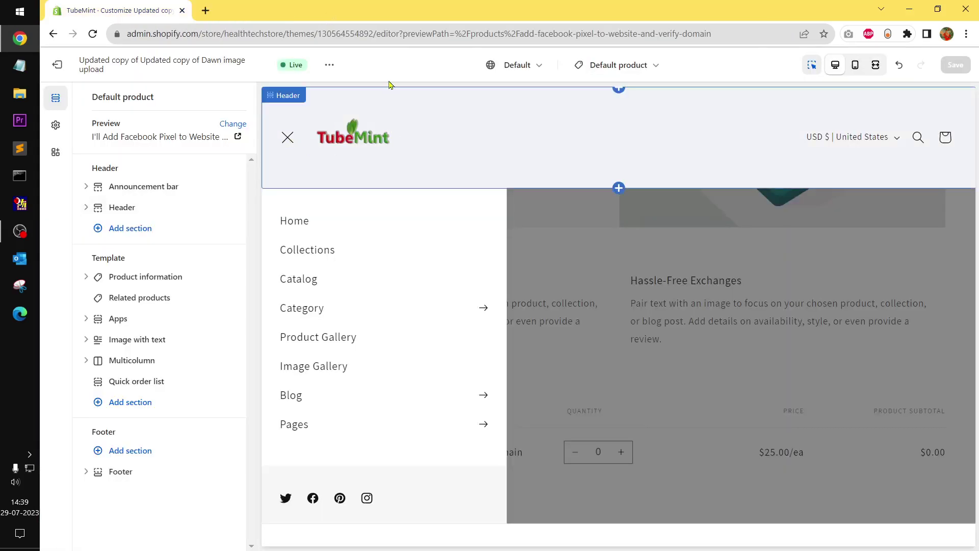
left_click(58, 64)
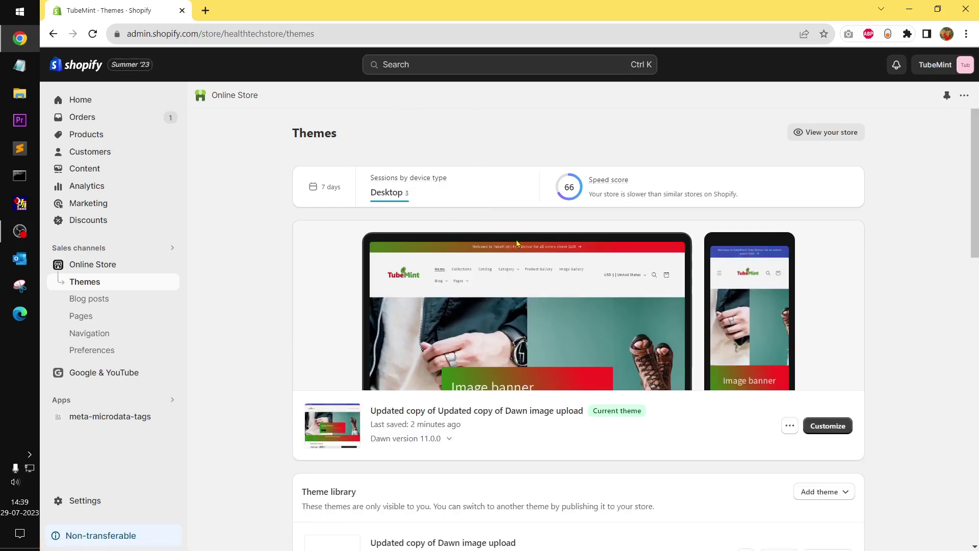
- Check the current theme's available actions, review the live store's home page down to the blog posts, and return to Themes
left_click(790, 426)
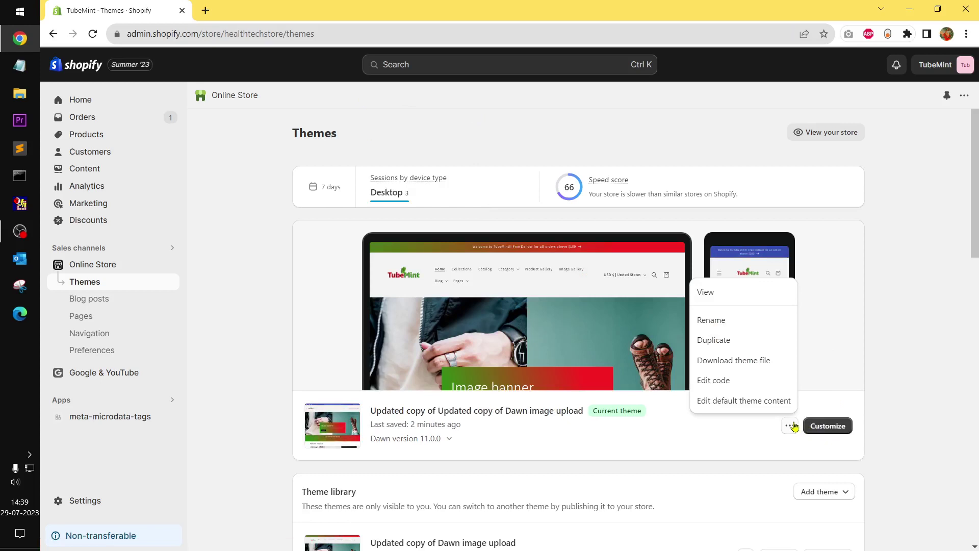
left_click(835, 135)
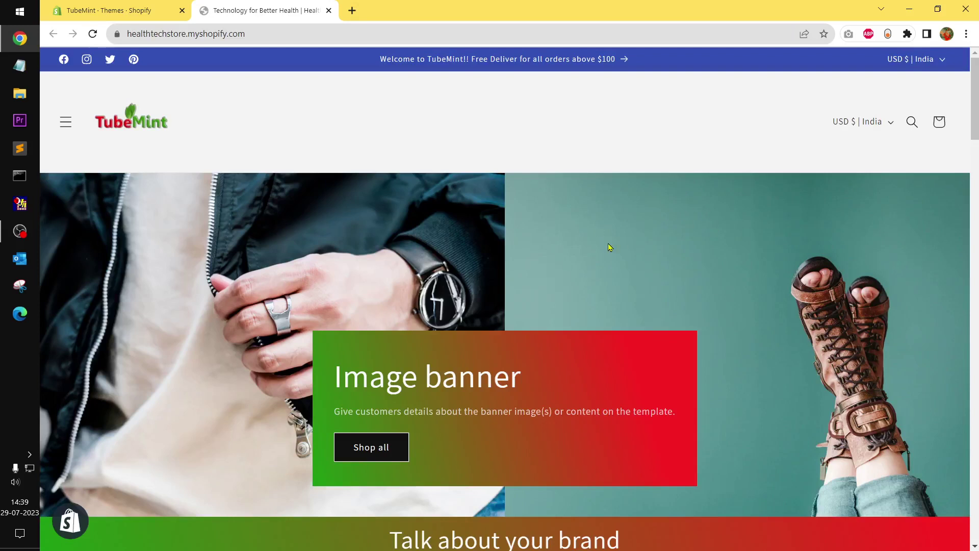
scroll(610, 247, "down", 20)
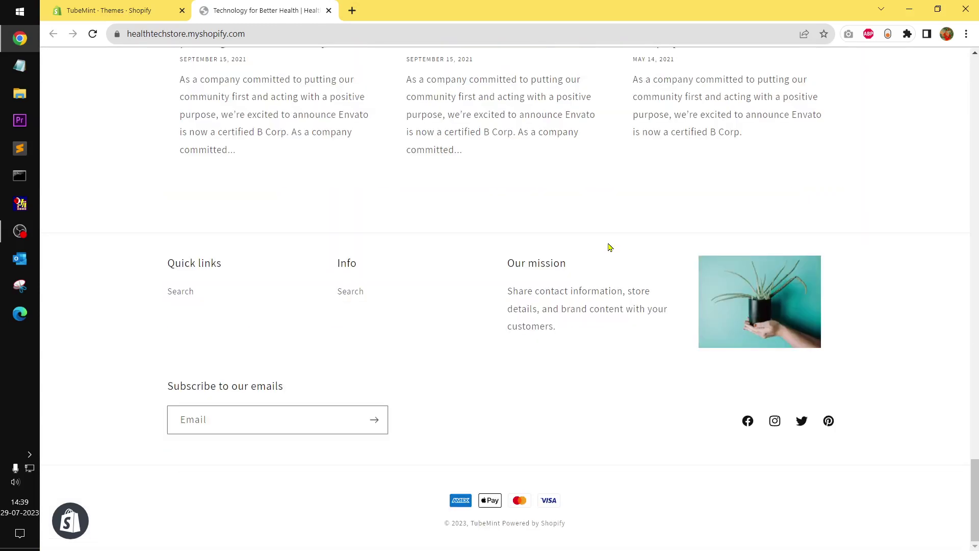
scroll(610, 247, "up", 20)
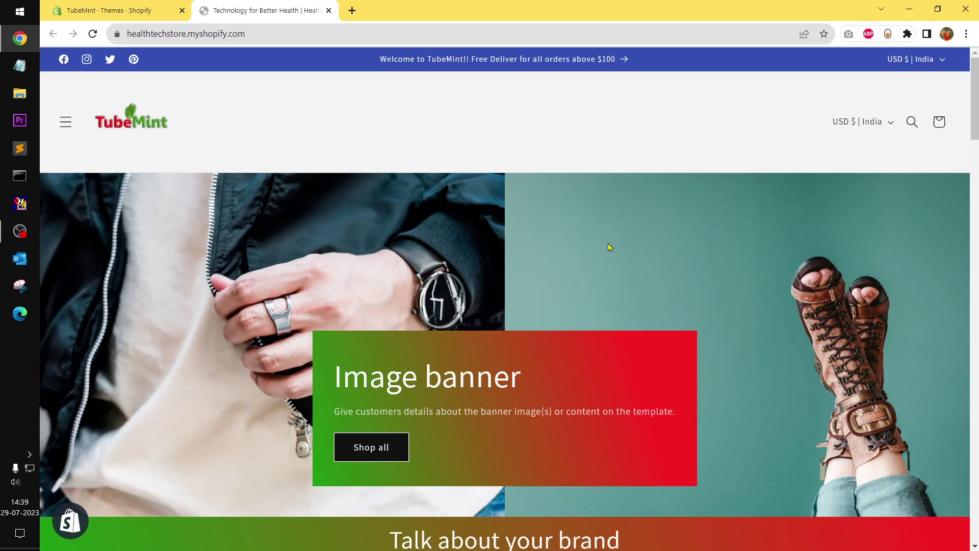
scroll(610, 247, "down", 20)
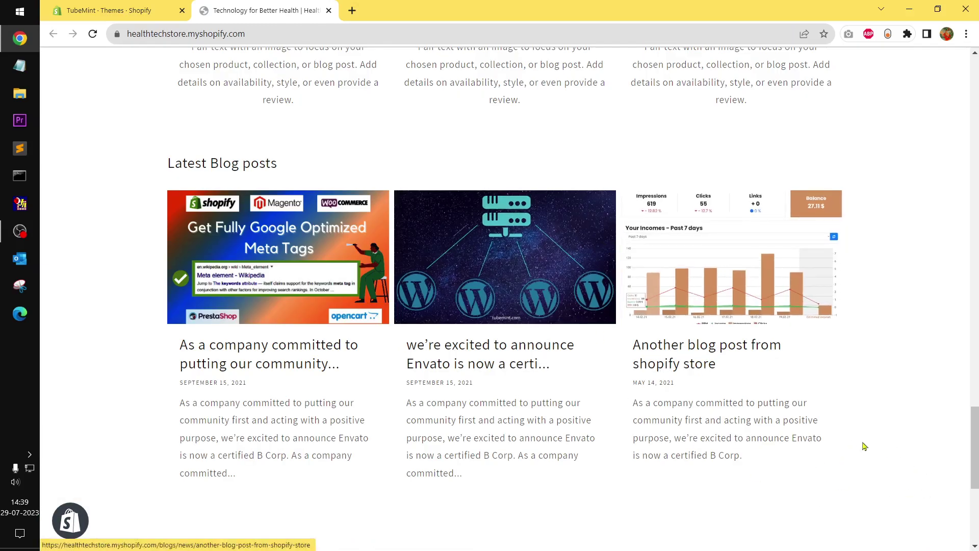
left_click(94, 5)
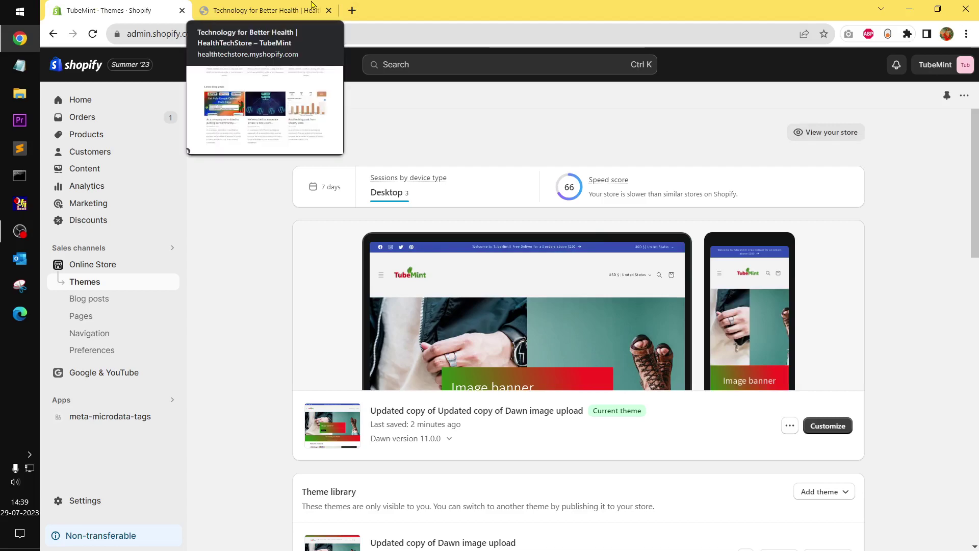